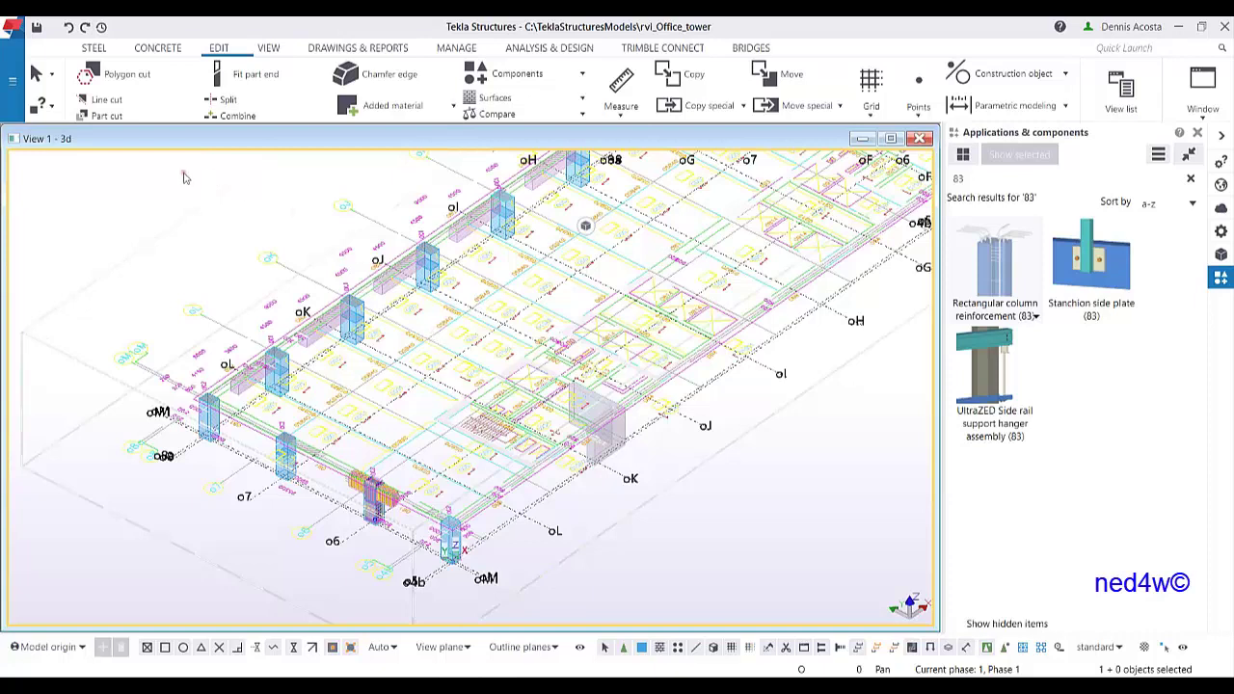
Step: Open the sketch editor for defining a new profile cross section
click(17, 97)
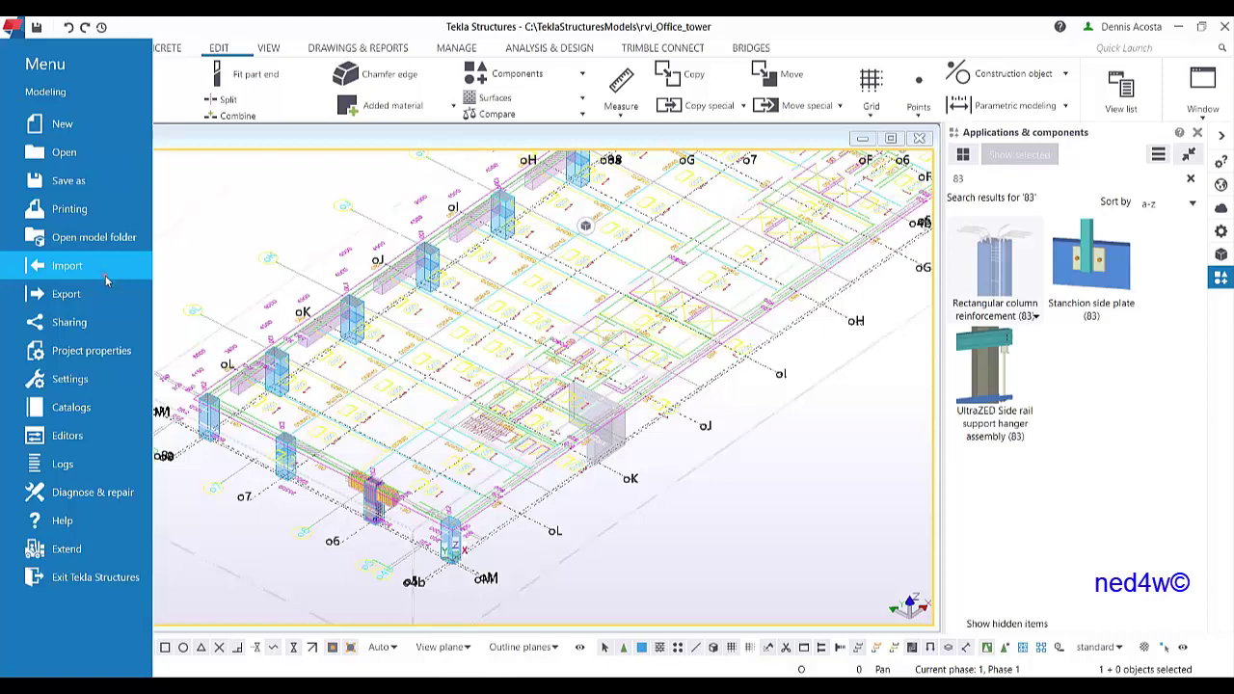
click(101, 436)
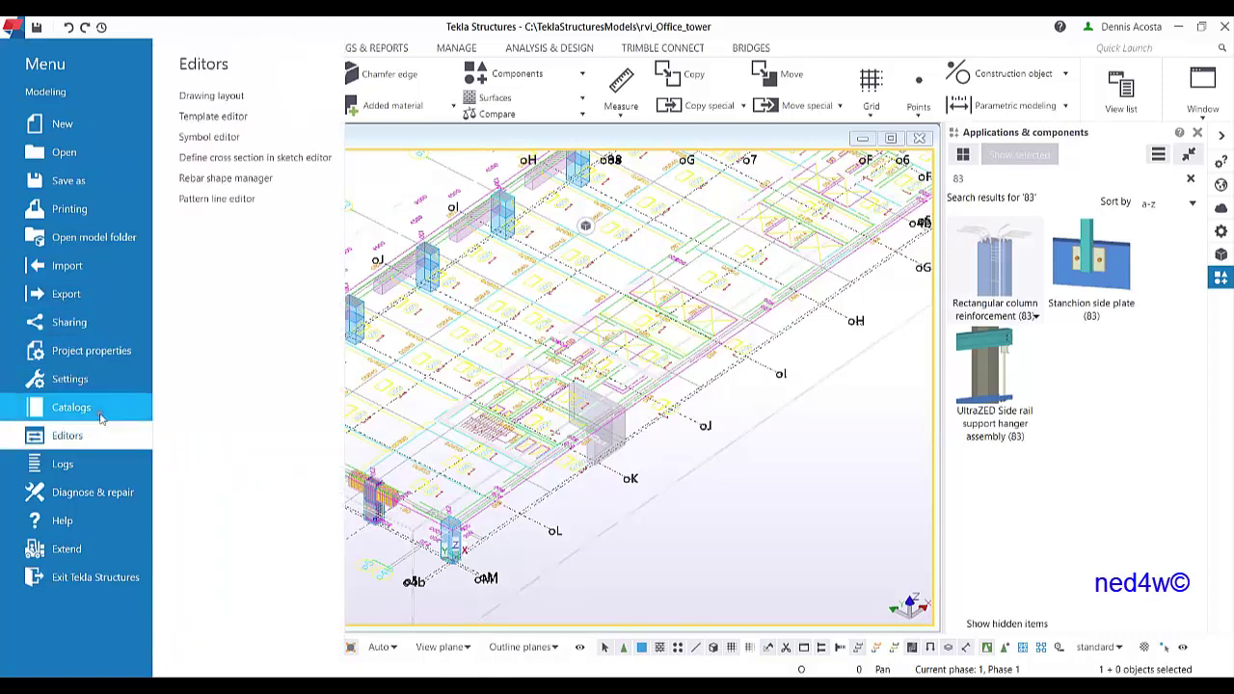
click(96, 410)
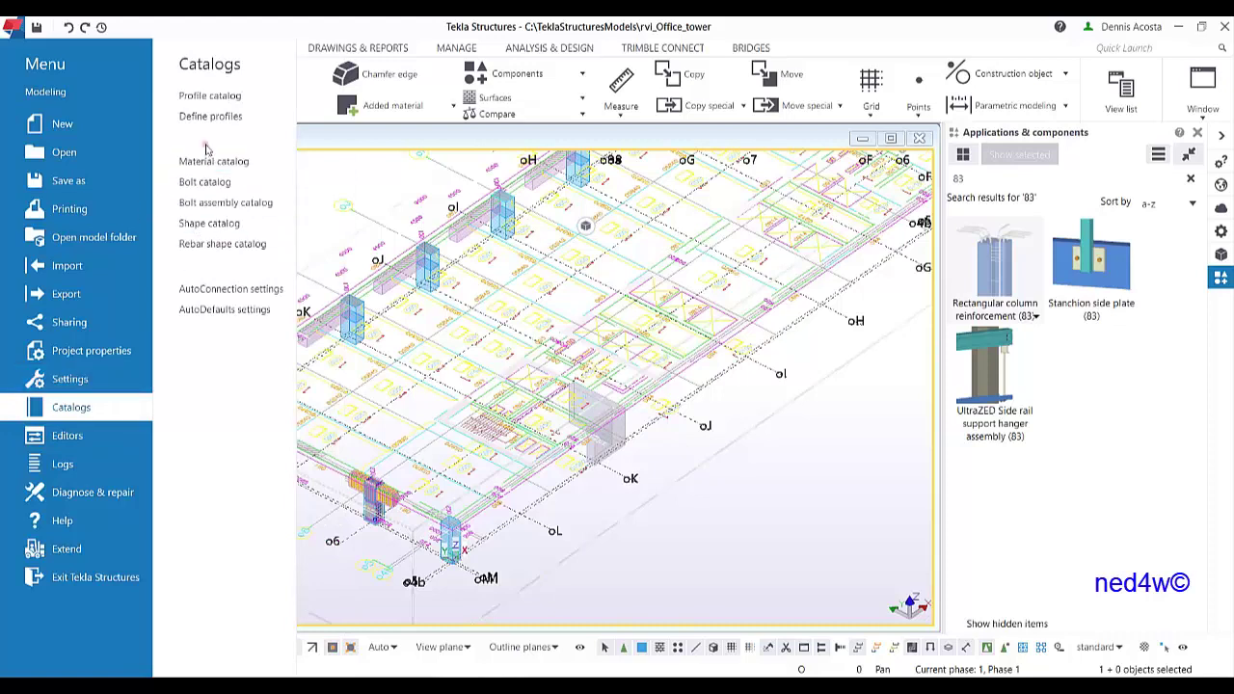
click(221, 117)
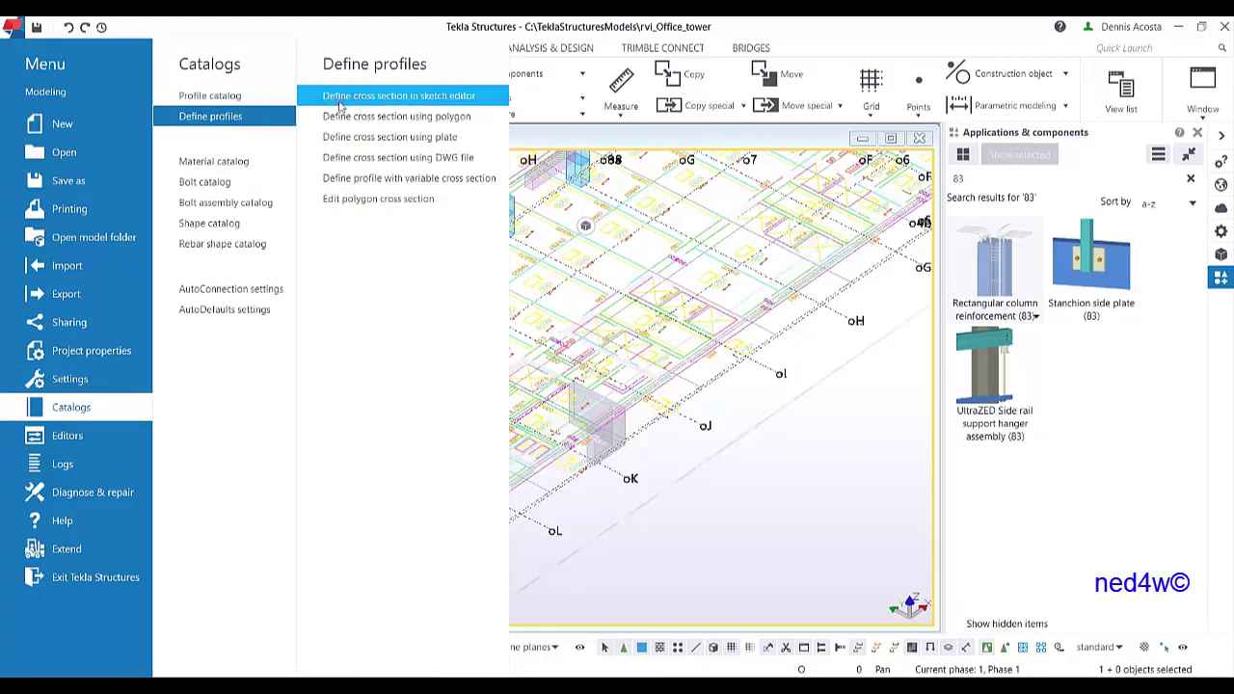
click(417, 99)
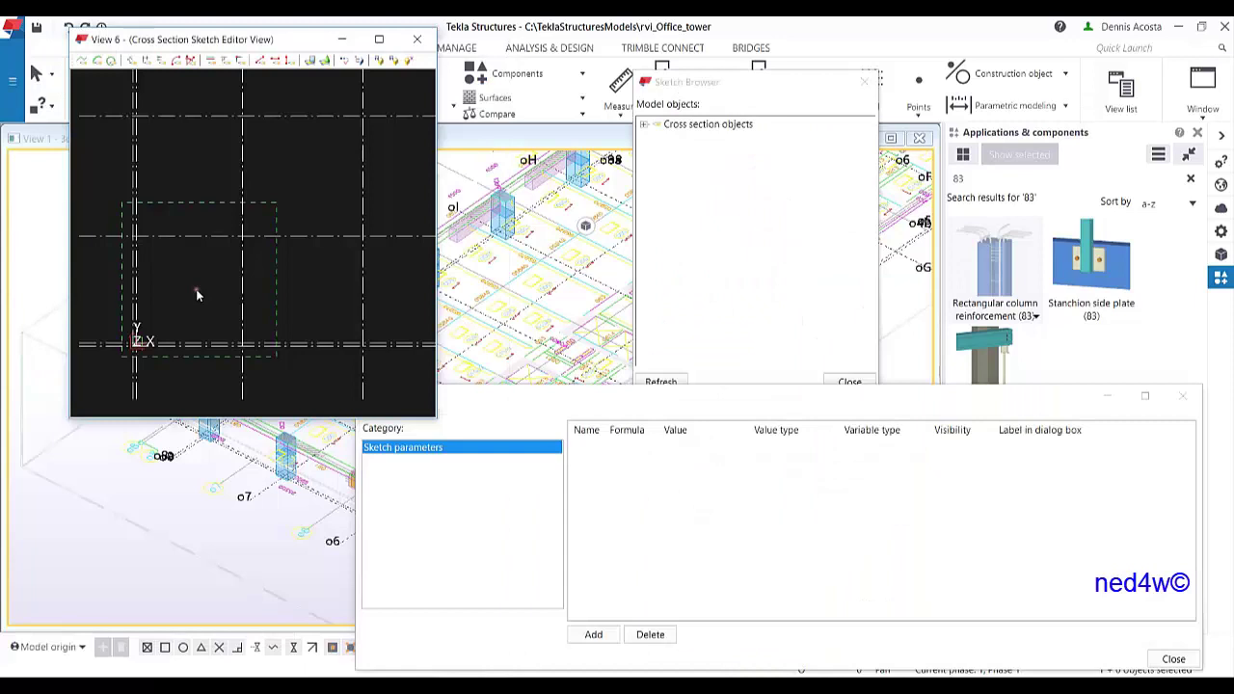
Step: Arrange the sketch view, Variables and Sketch Browser windows so they do not overlap, and widen the sketch view
middle_drag(197, 298, 206, 276)
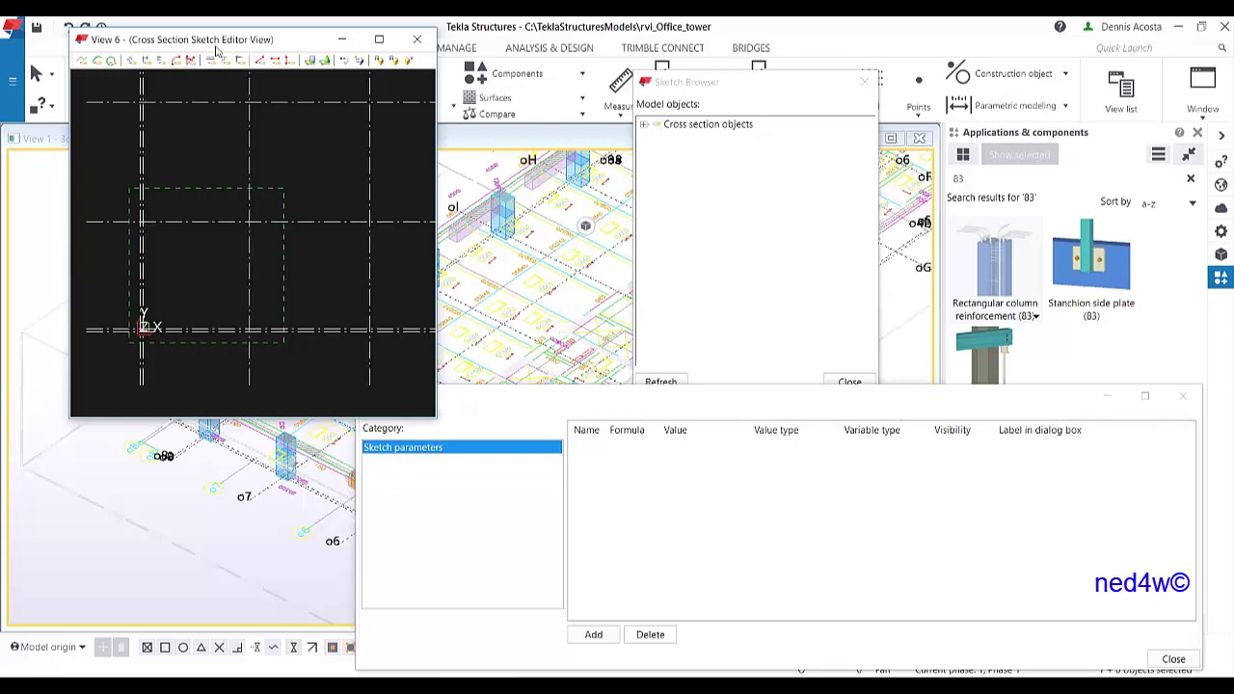
drag(645, 403, 414, 421)
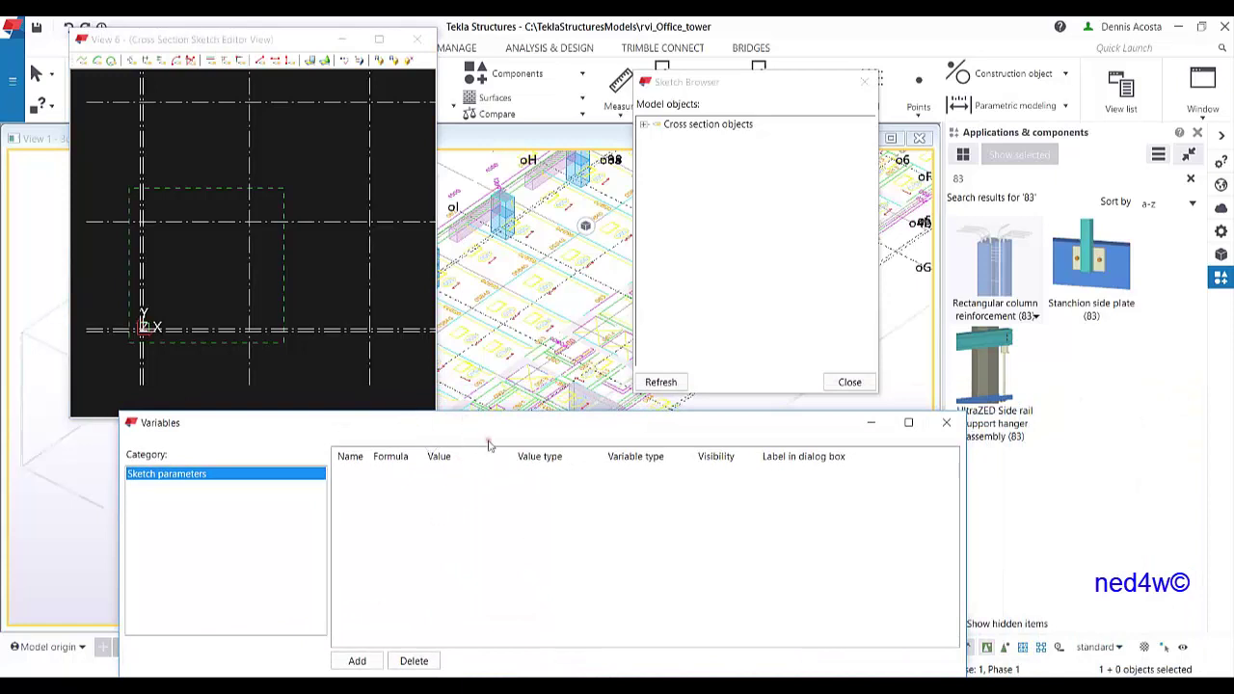
drag(493, 428, 454, 436)
drag(716, 81, 980, 52)
drag(436, 222, 826, 222)
Step: Examine the model grid and the area around the origin in the cross section sketch view
scroll(466, 263, up, 3)
scroll(477, 261, down, 1)
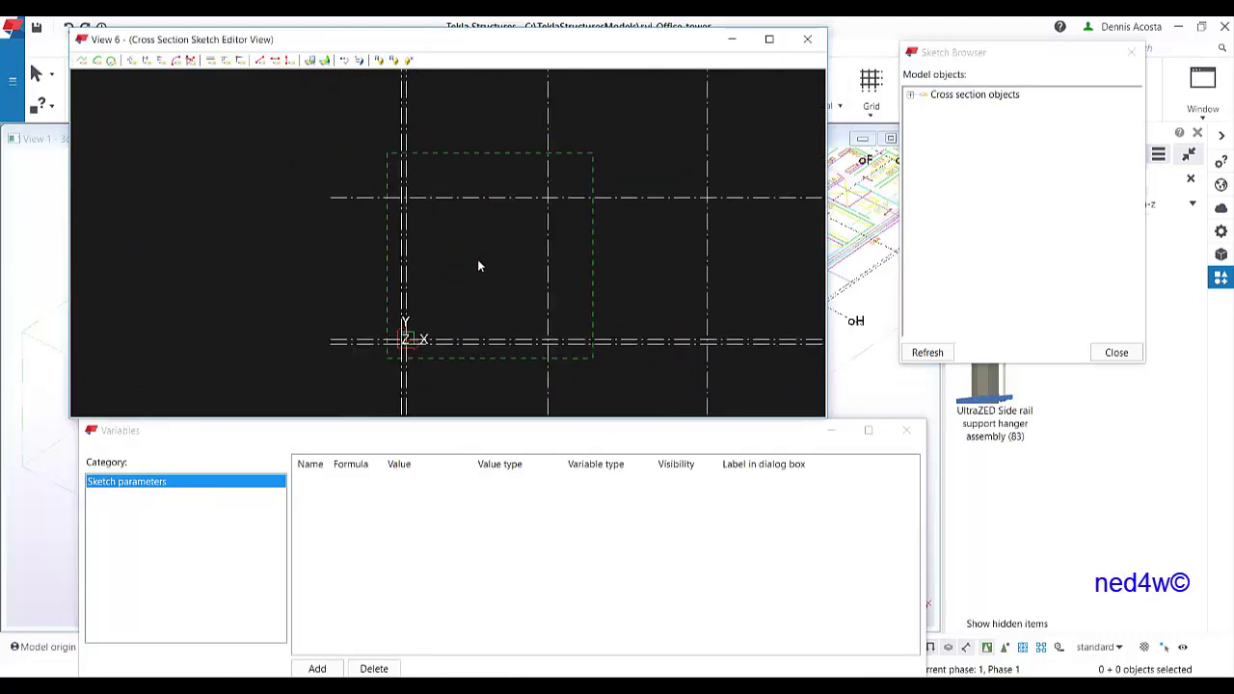
scroll(477, 261, down, 5)
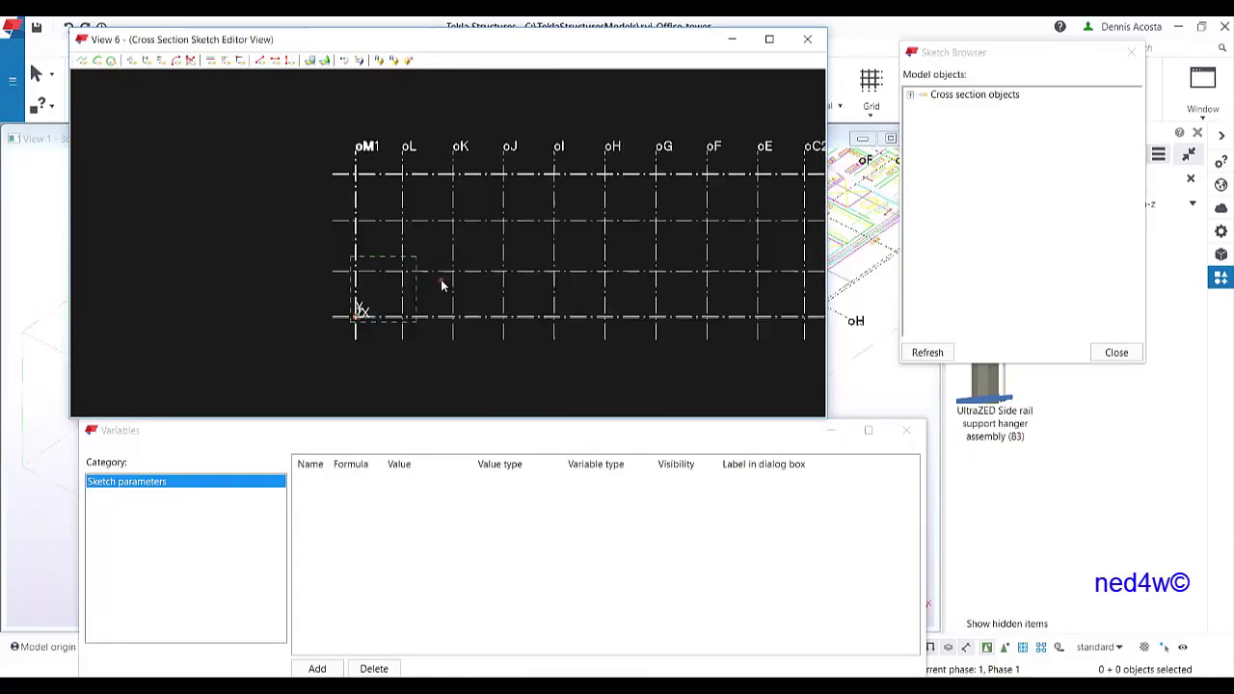
scroll(356, 251, up, 2)
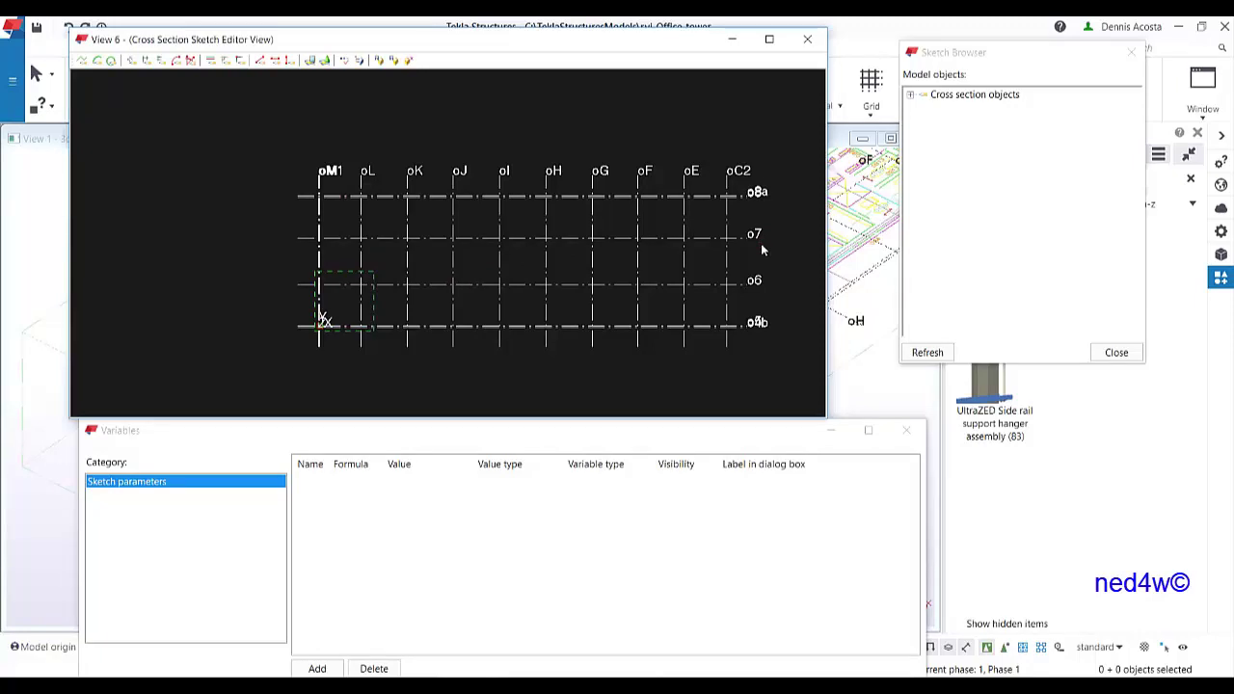
scroll(325, 303, up, 5)
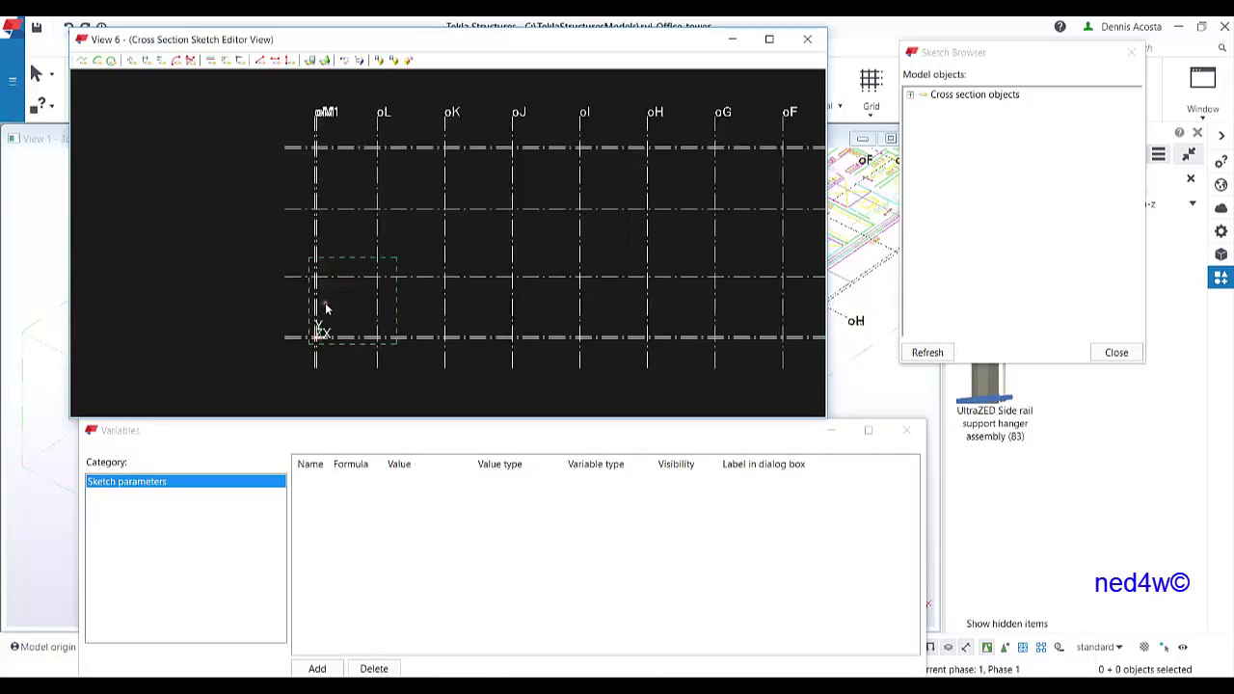
scroll(330, 293, up, 5)
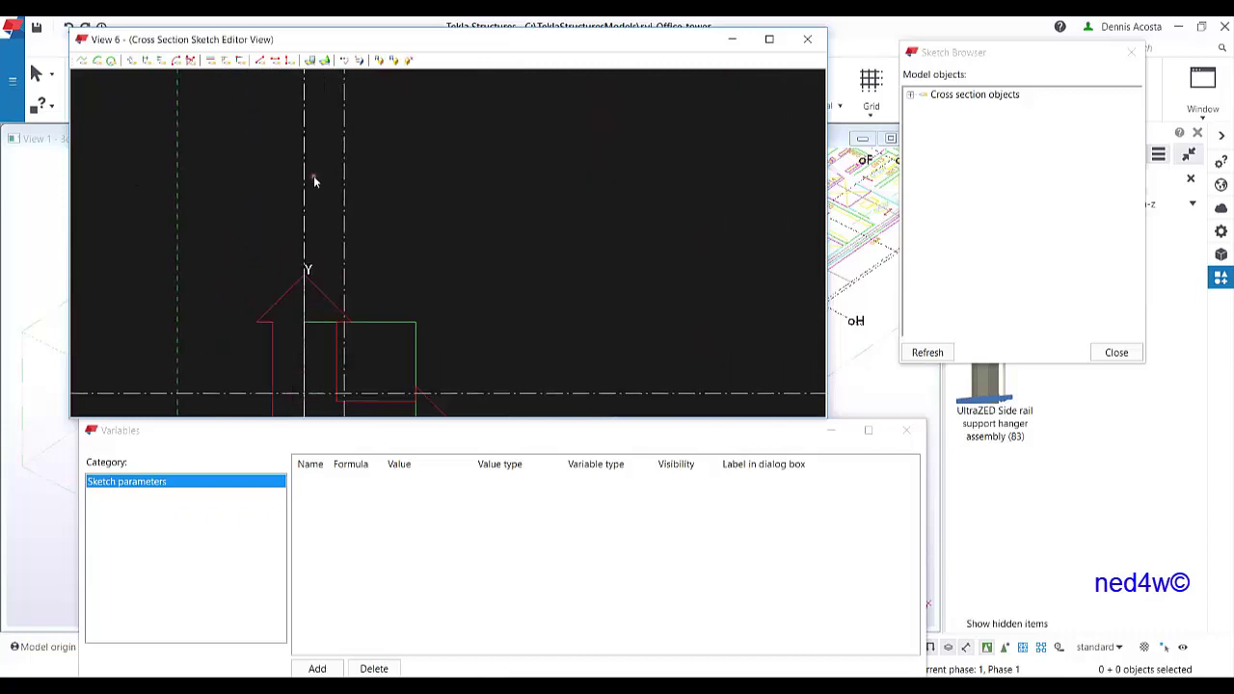
mouse_move(446, 234)
middle_down()
mouse_move(355, 245)
mouse_move(413, 273)
mouse_move(391, 295)
middle_up()
scroll(391, 295, down, 3)
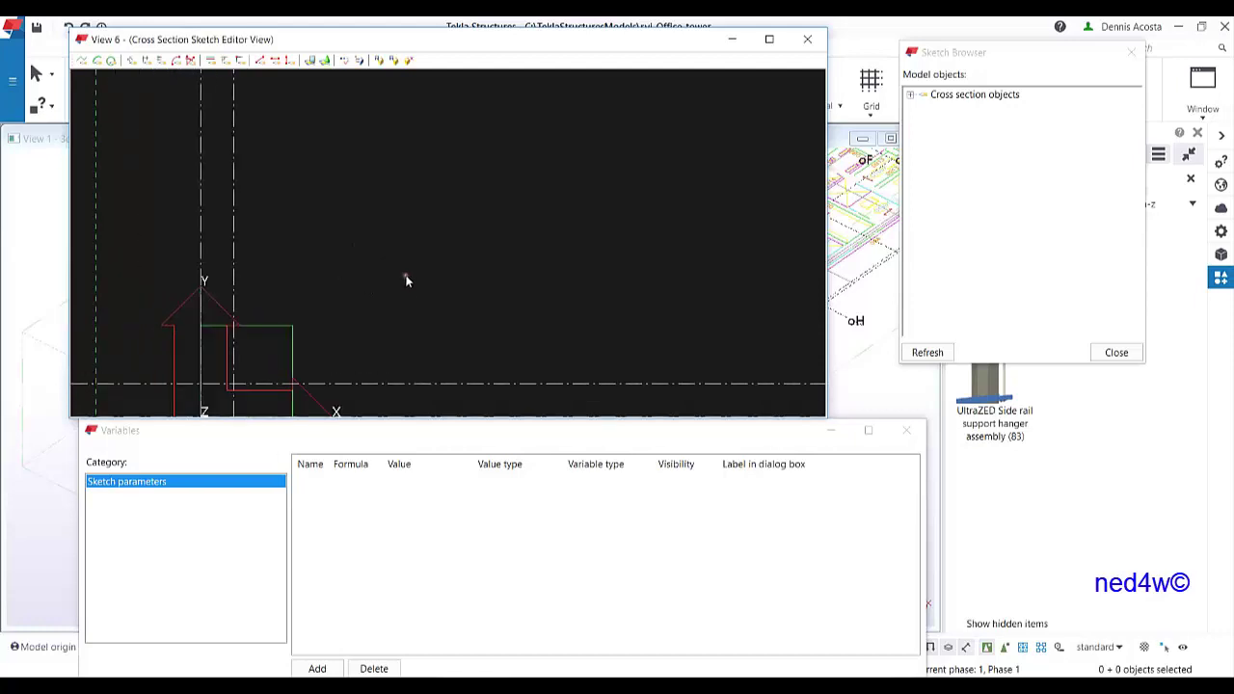
middle_drag(461, 255, 428, 254)
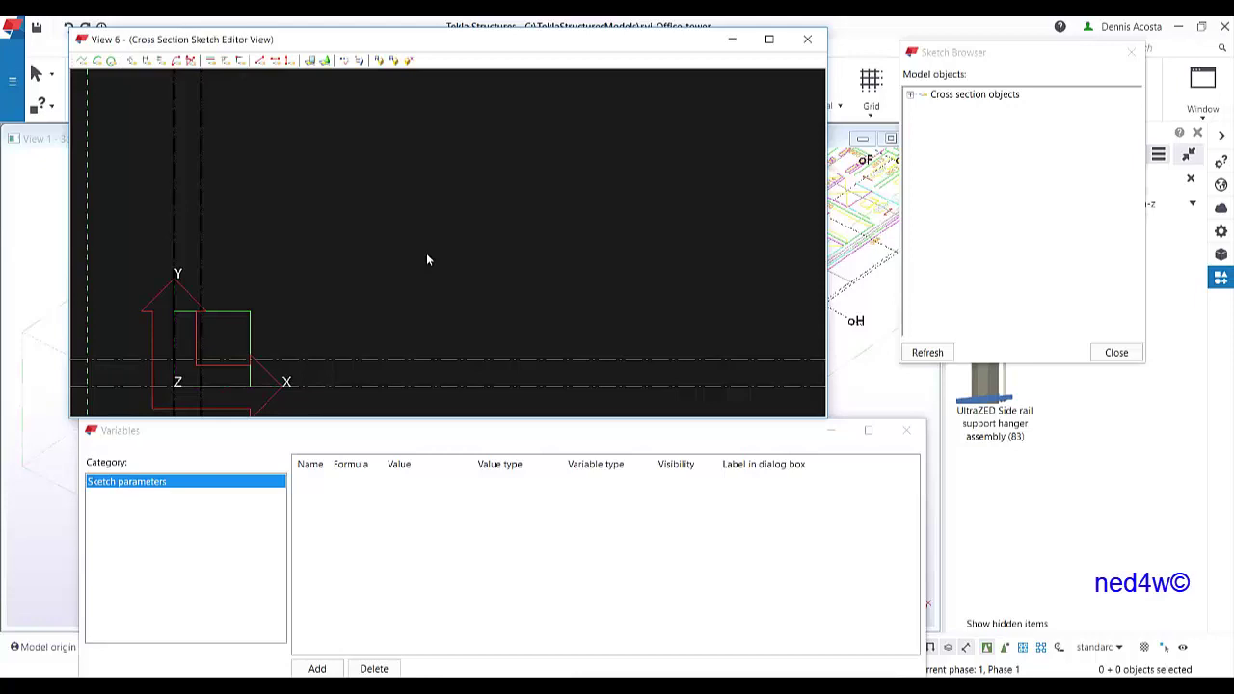
Step: Sketch a rough, wide rectangle above the origin as a four-segment polyline, leaving its upper-left corner open
click(82, 61)
click(344, 178)
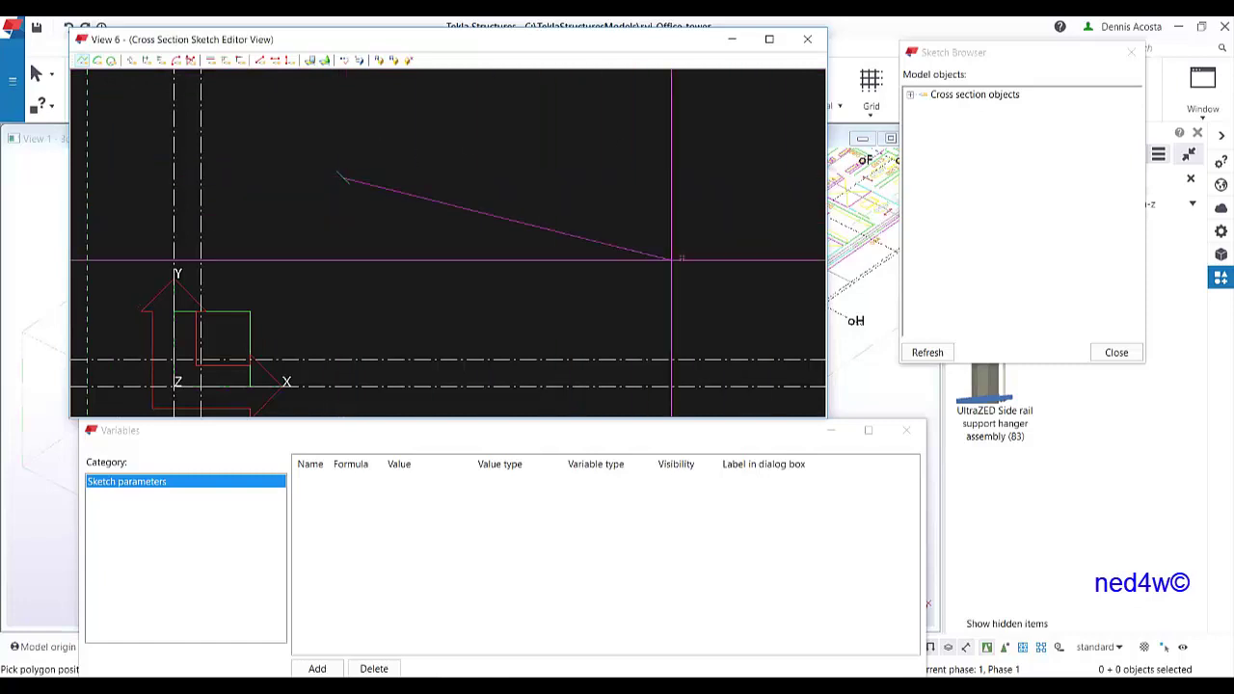
click(716, 177)
click(725, 246)
click(308, 238)
click(314, 182)
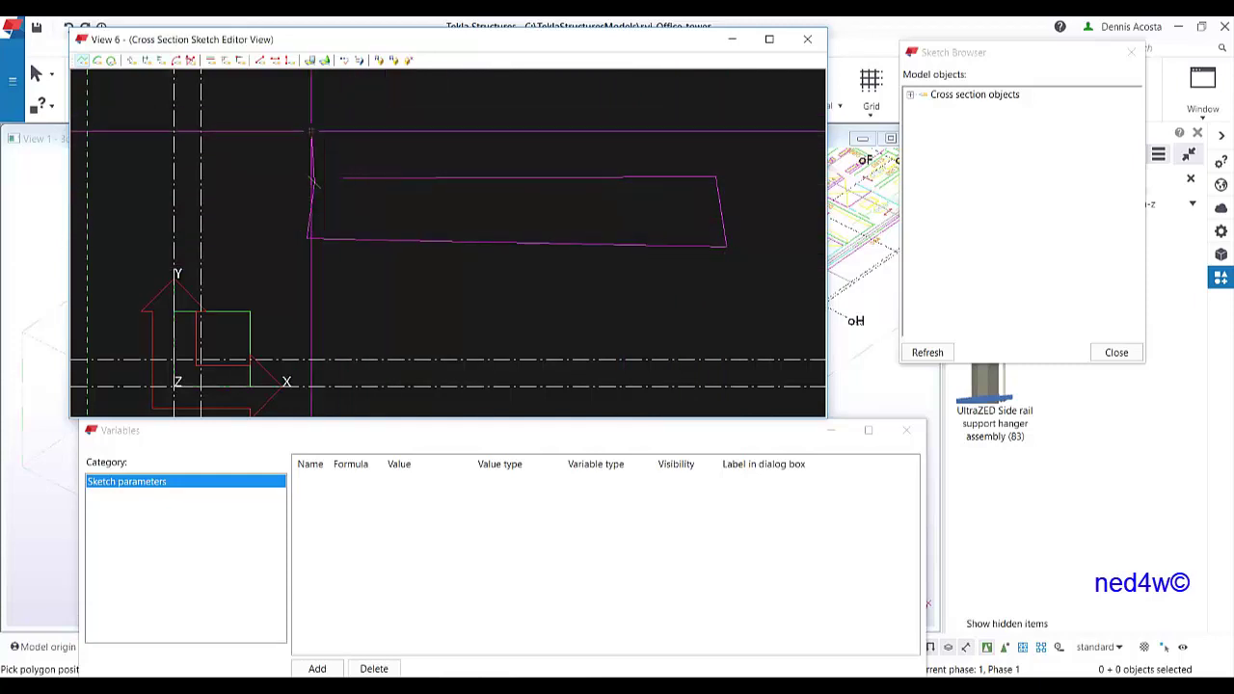
middle_click(314, 132)
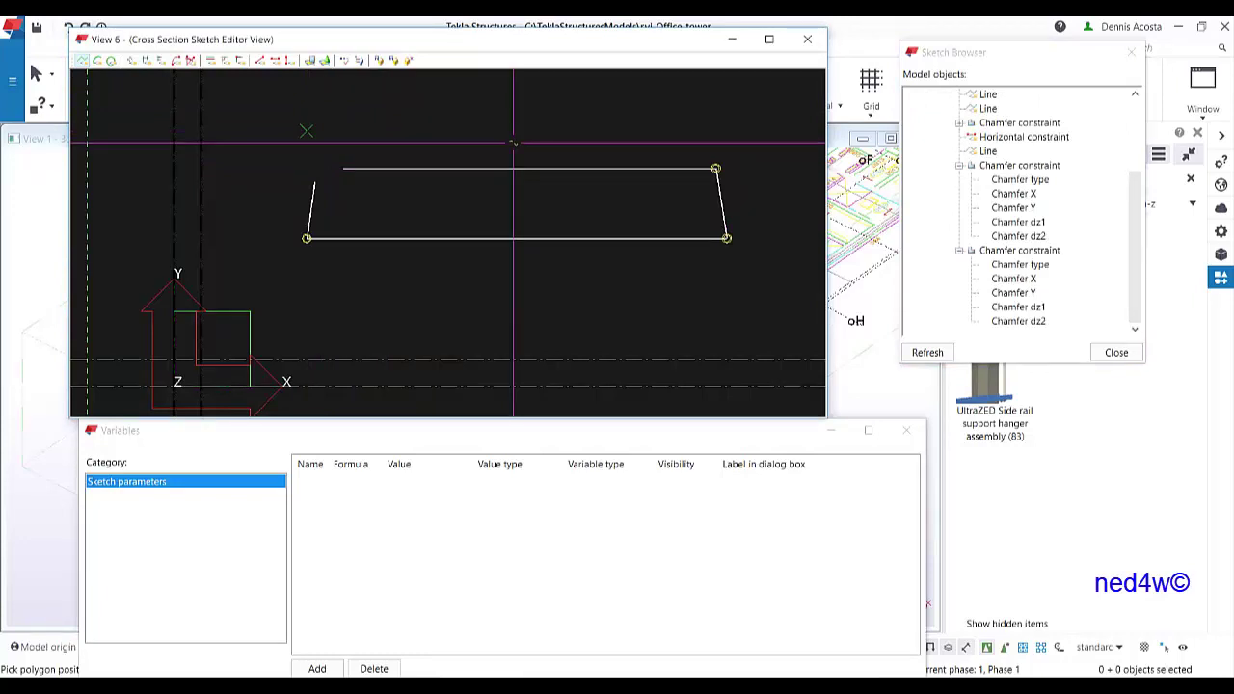
right_click(329, 130)
click(349, 142)
Step: Close the rectangle's open upper-left corner with a coincident constraint between the two free line ends
scroll(354, 170, up, 2)
mouse_move(380, 182)
middle_down()
mouse_move(306, 189)
mouse_move(313, 194)
middle_up()
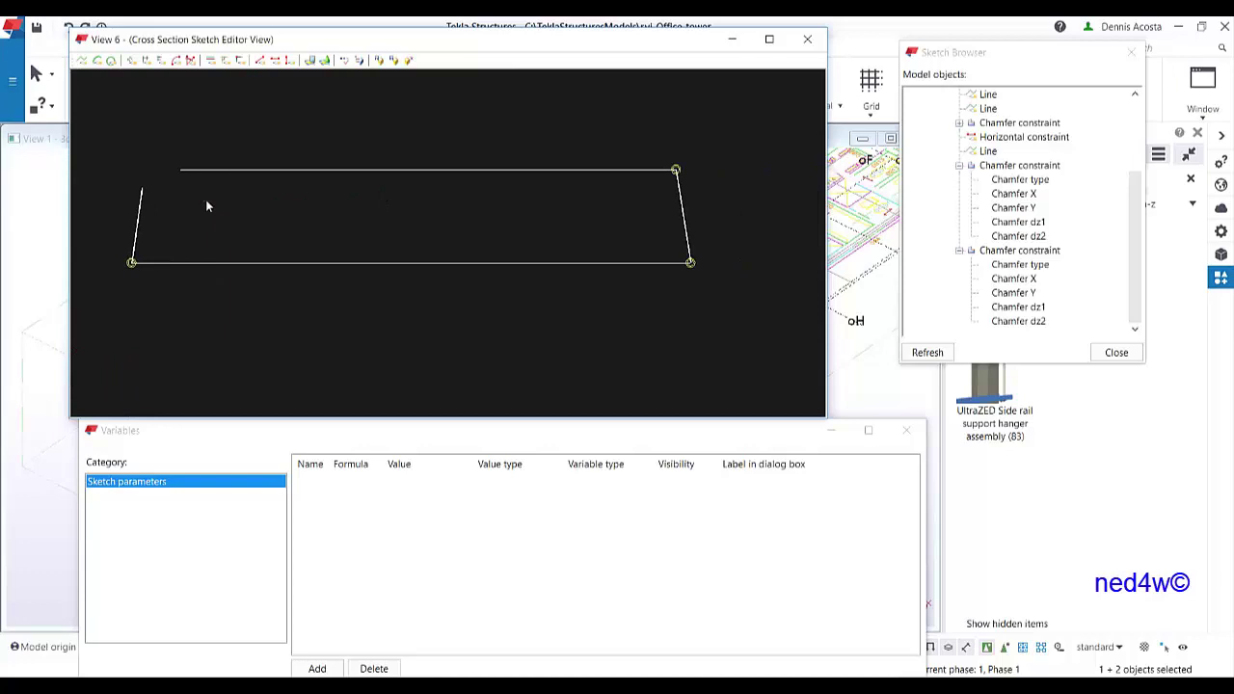
middle_drag(205, 199, 354, 215)
scroll(337, 226, up, 4)
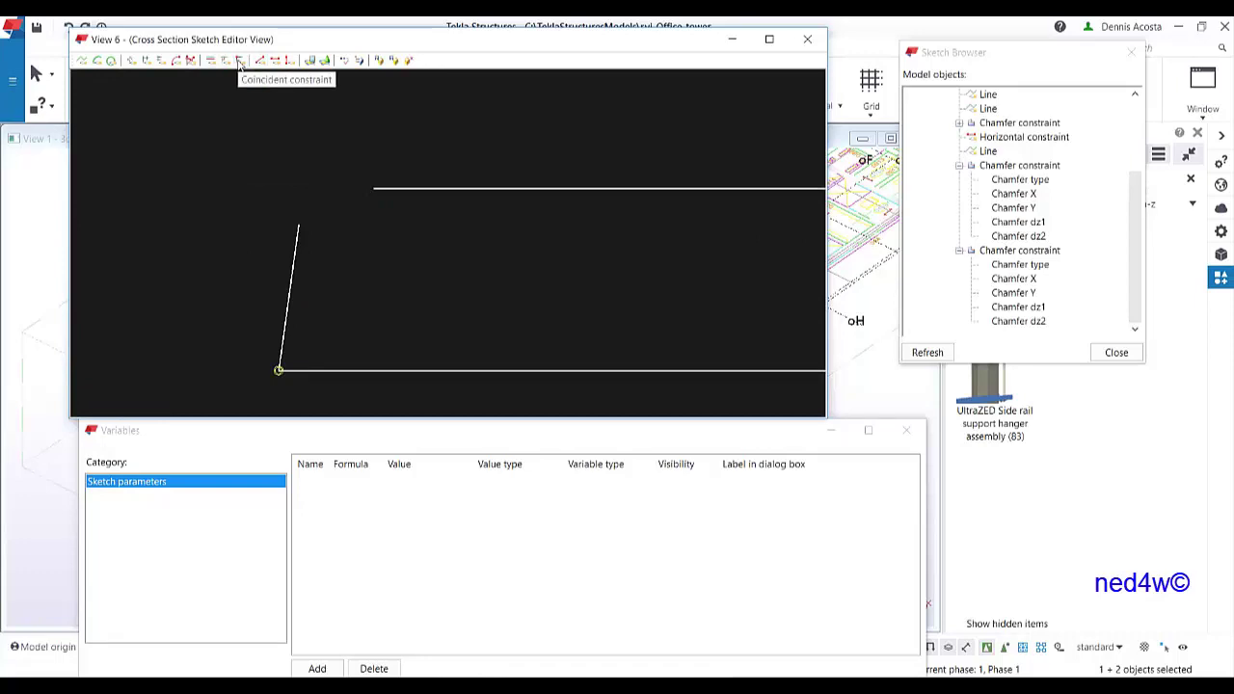
click(240, 61)
scroll(291, 231, up, 2)
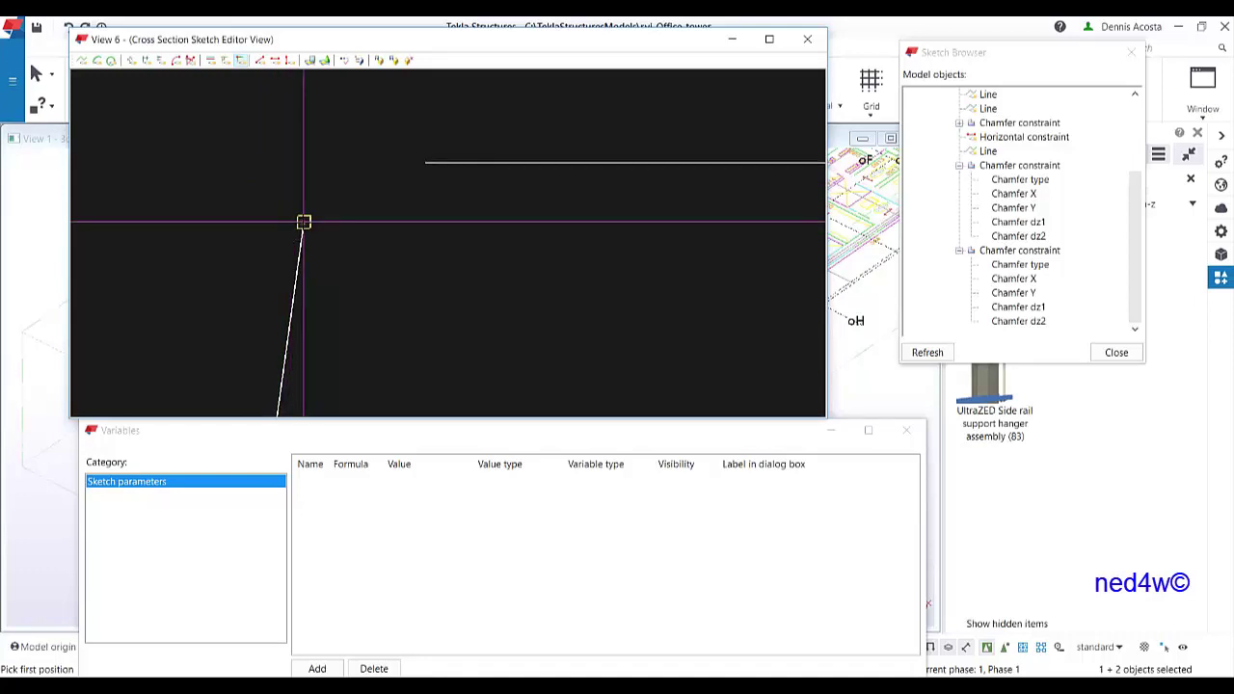
click(304, 222)
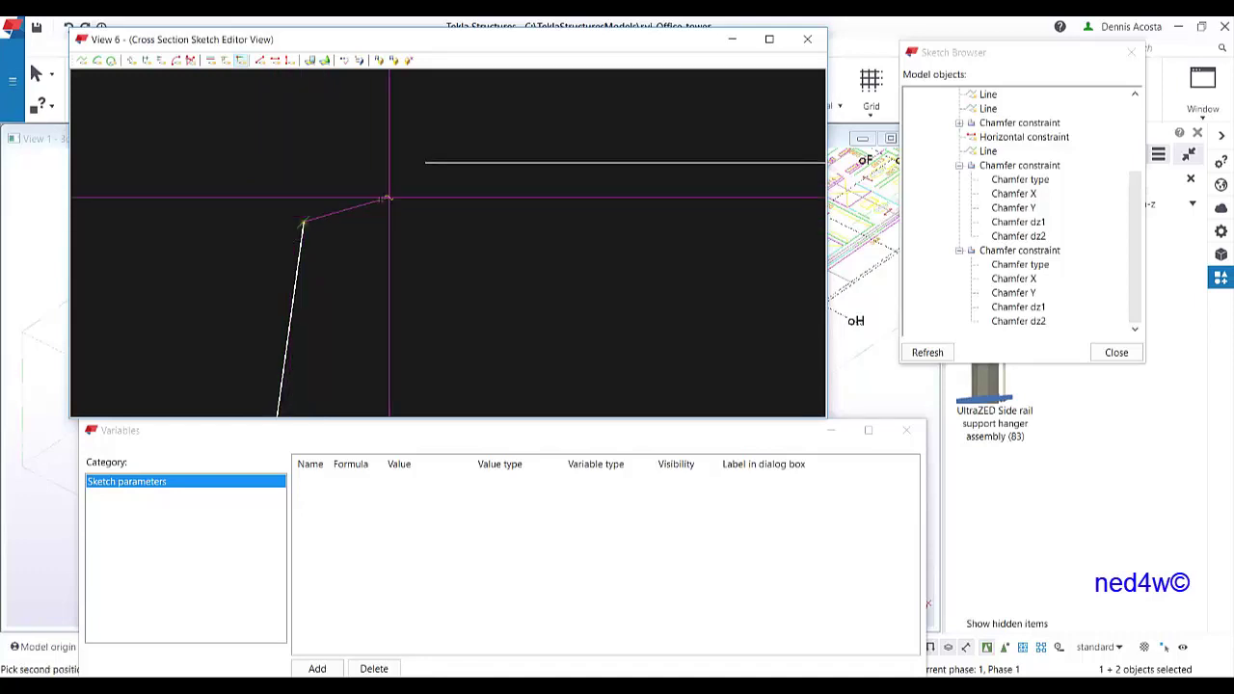
click(426, 163)
scroll(433, 193, down, 5)
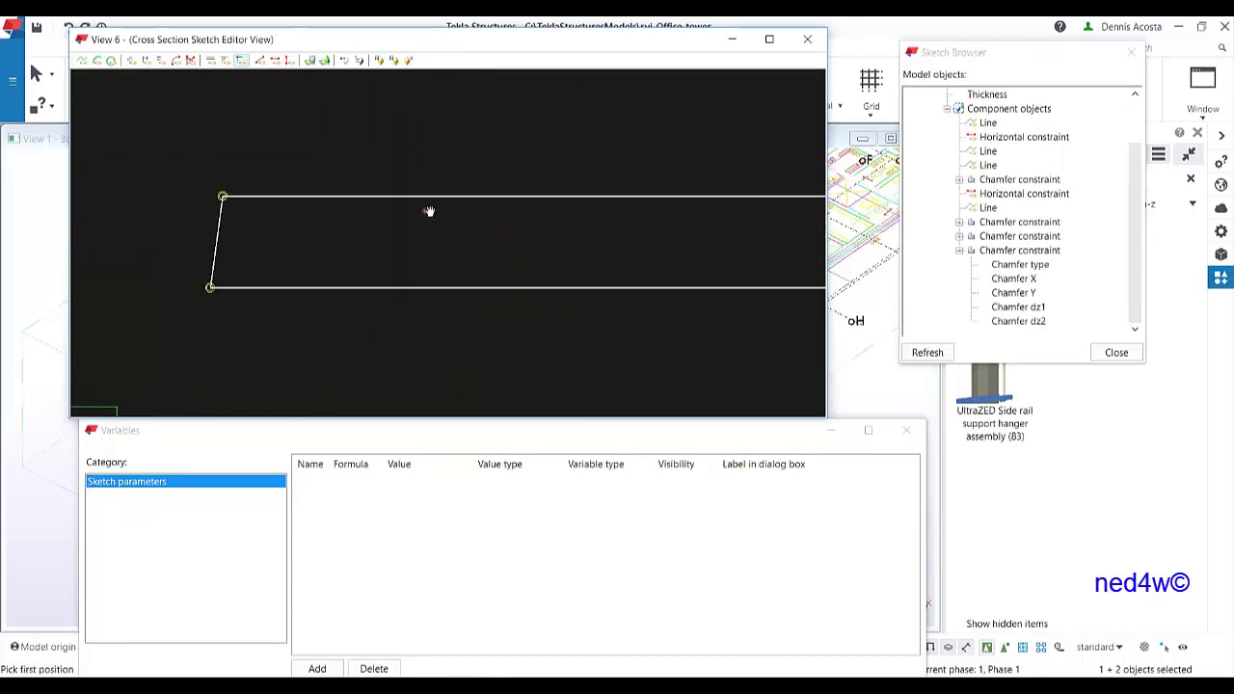
right_click(518, 145)
click(544, 151)
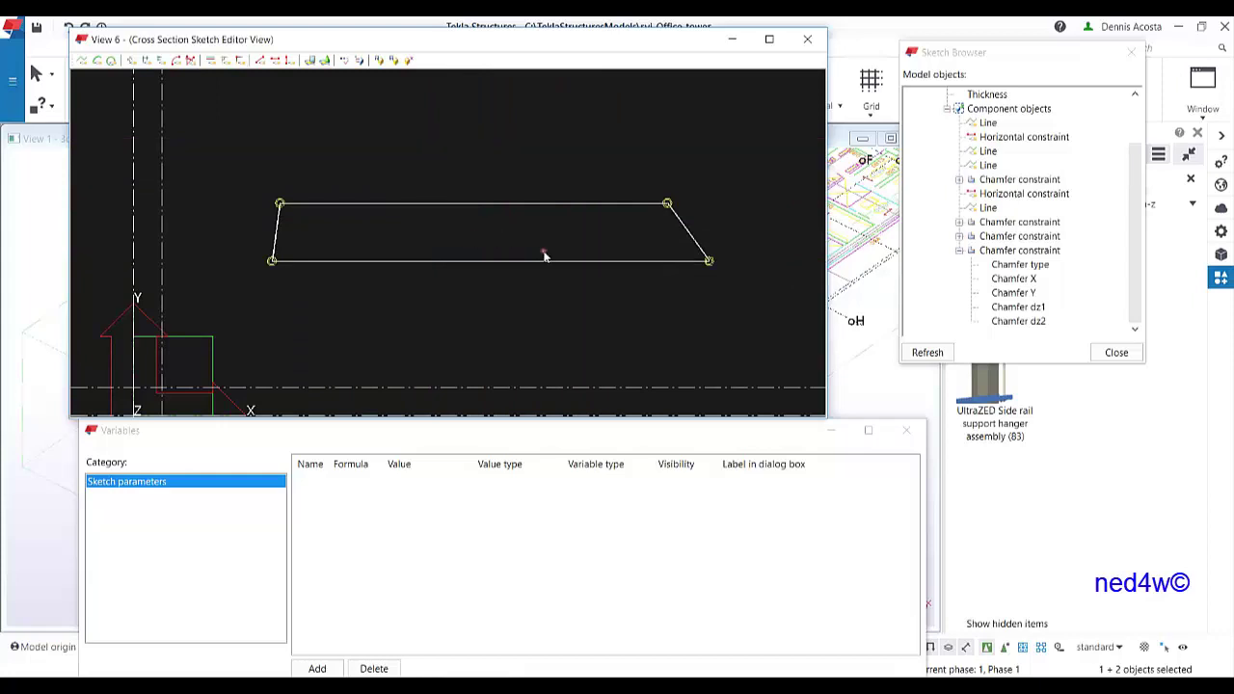
Step: Apply horizontal constraints to the outline's two long edges and vertical constraints to its two short edges
scroll(521, 254, up, 2)
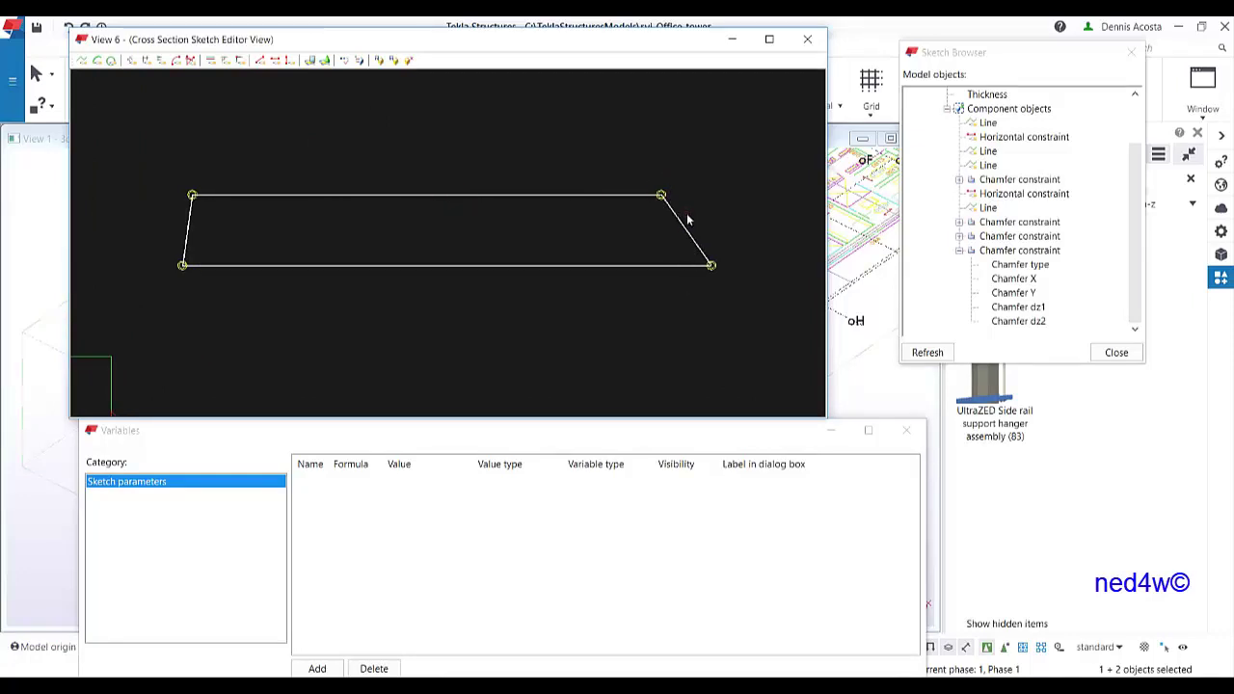
click(276, 61)
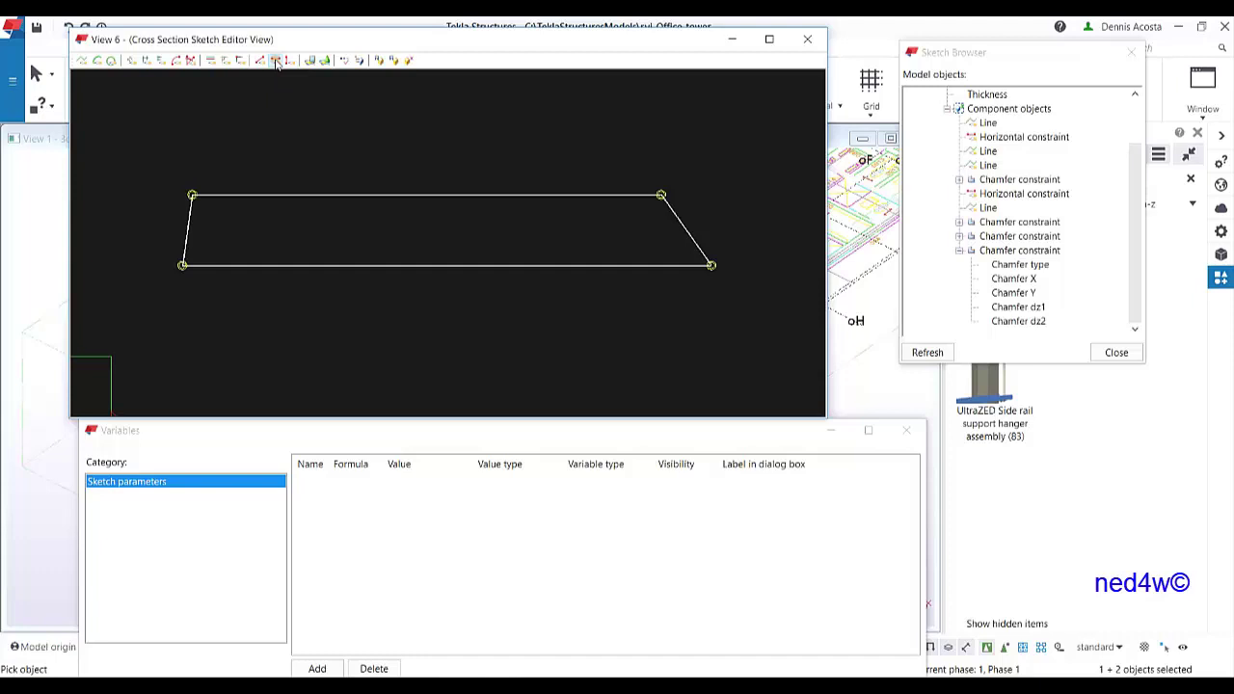
click(422, 195)
click(446, 266)
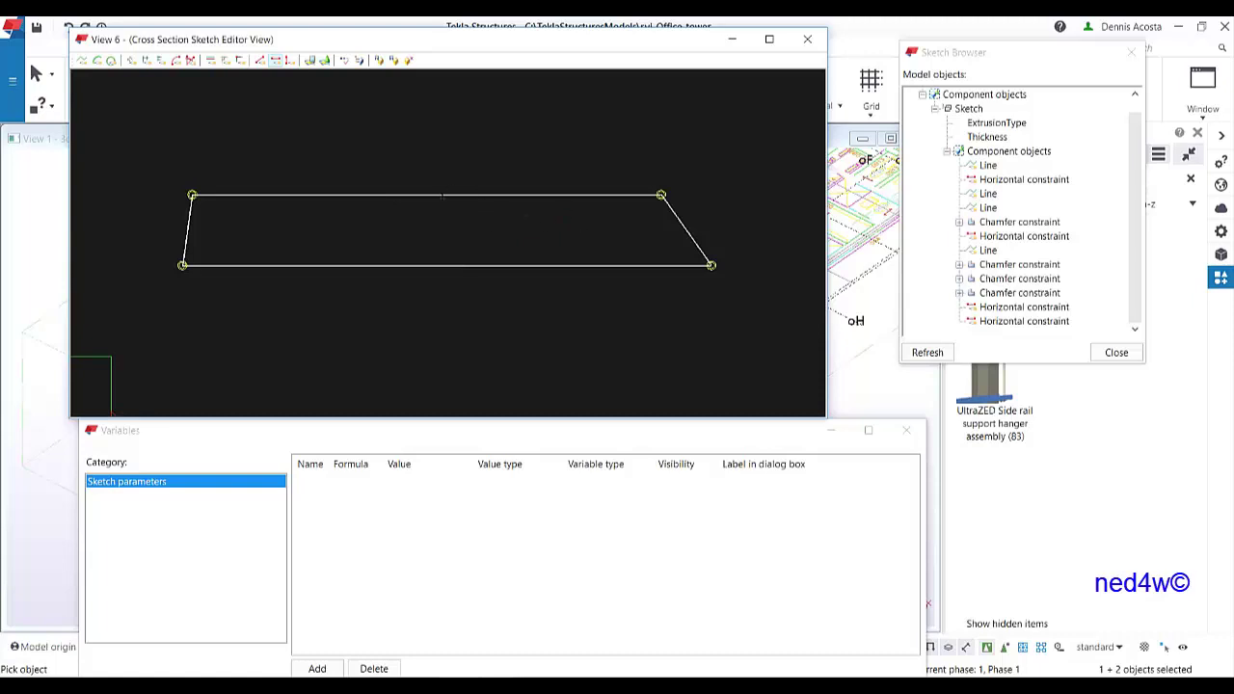
click(292, 60)
click(189, 224)
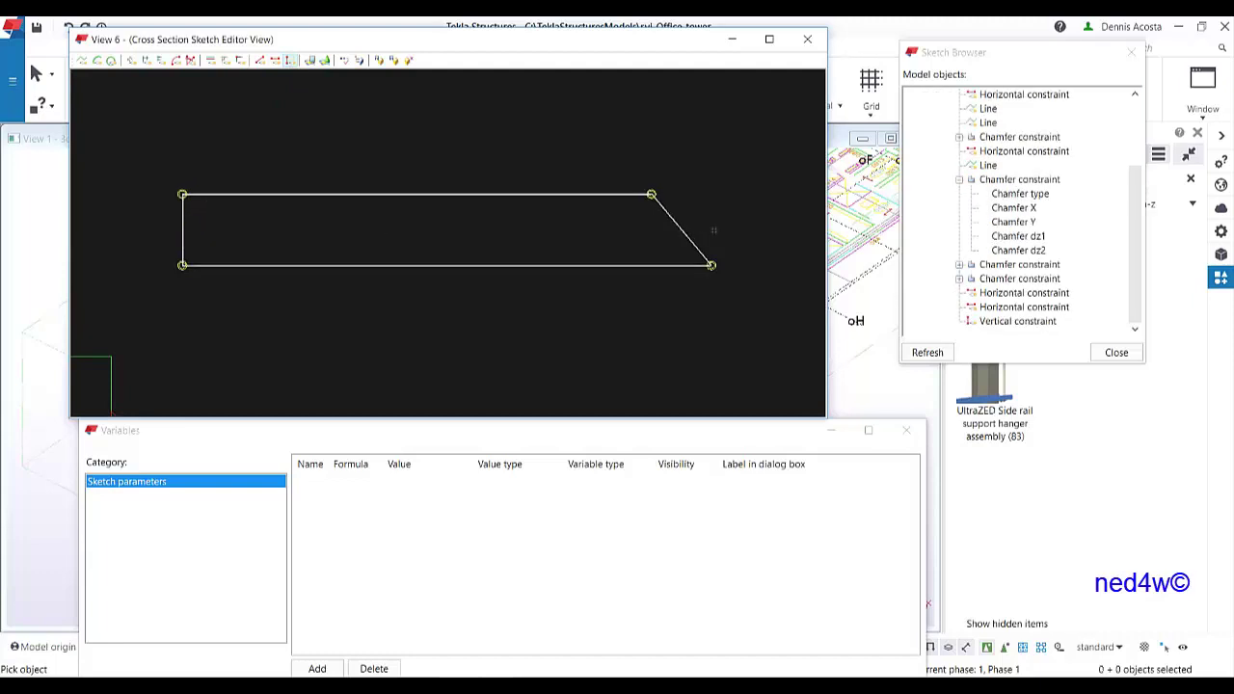
click(681, 229)
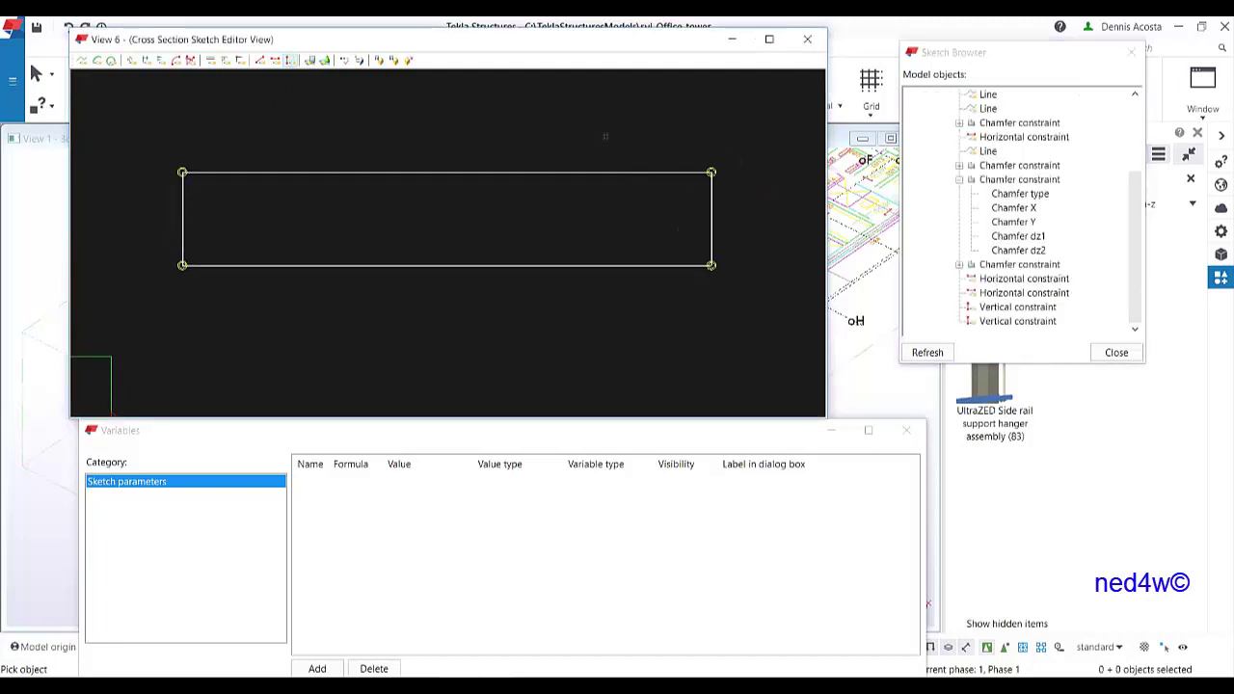
Step: Add a horizontal distance dimension between the rectangle's upper corners, placed above the top edge
scroll(525, 121, down, 3)
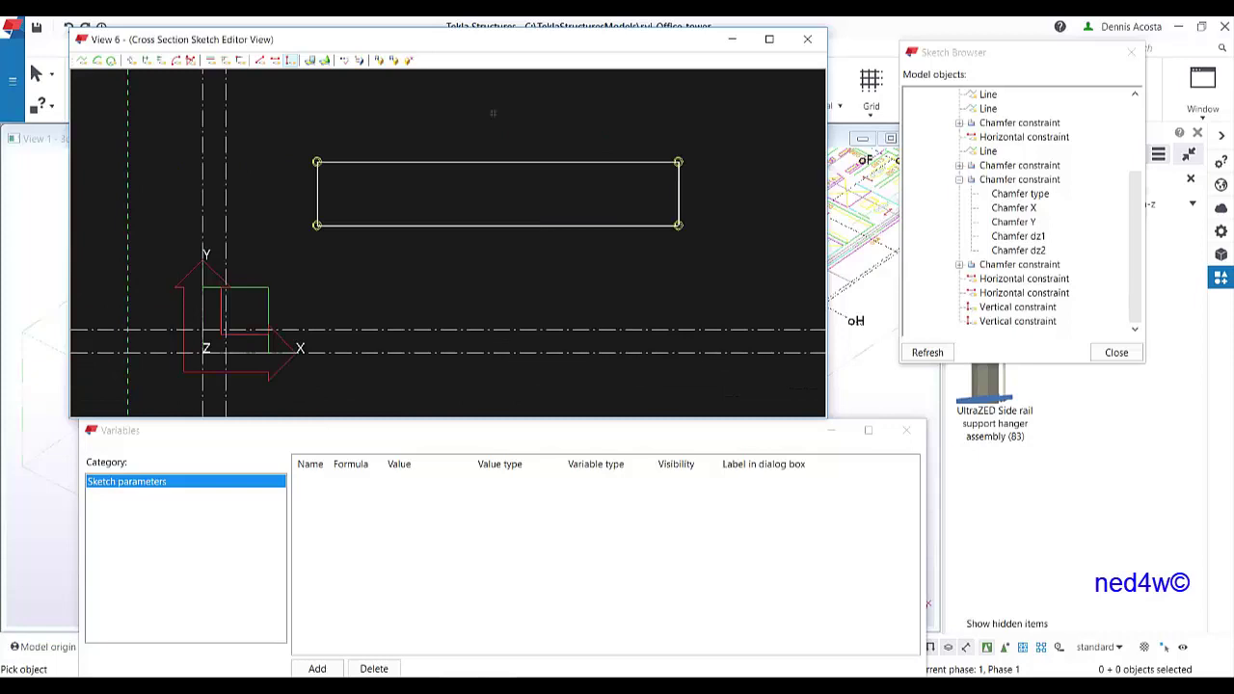
scroll(544, 235, down, 2)
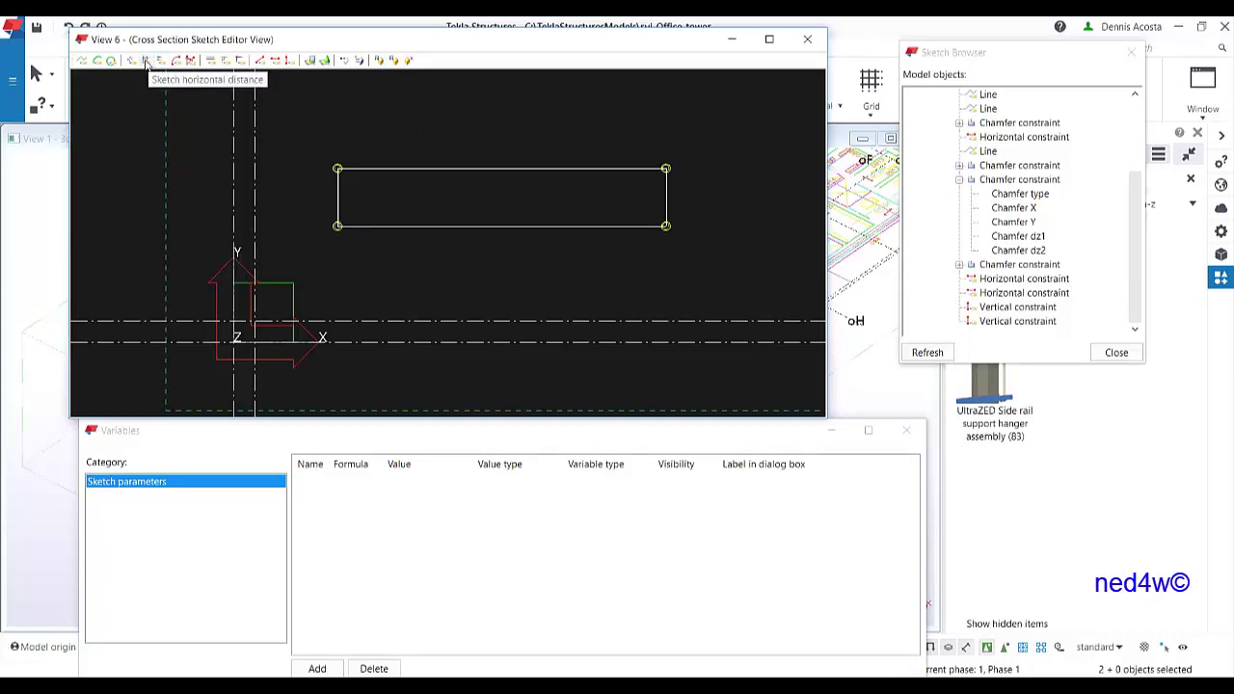
click(145, 62)
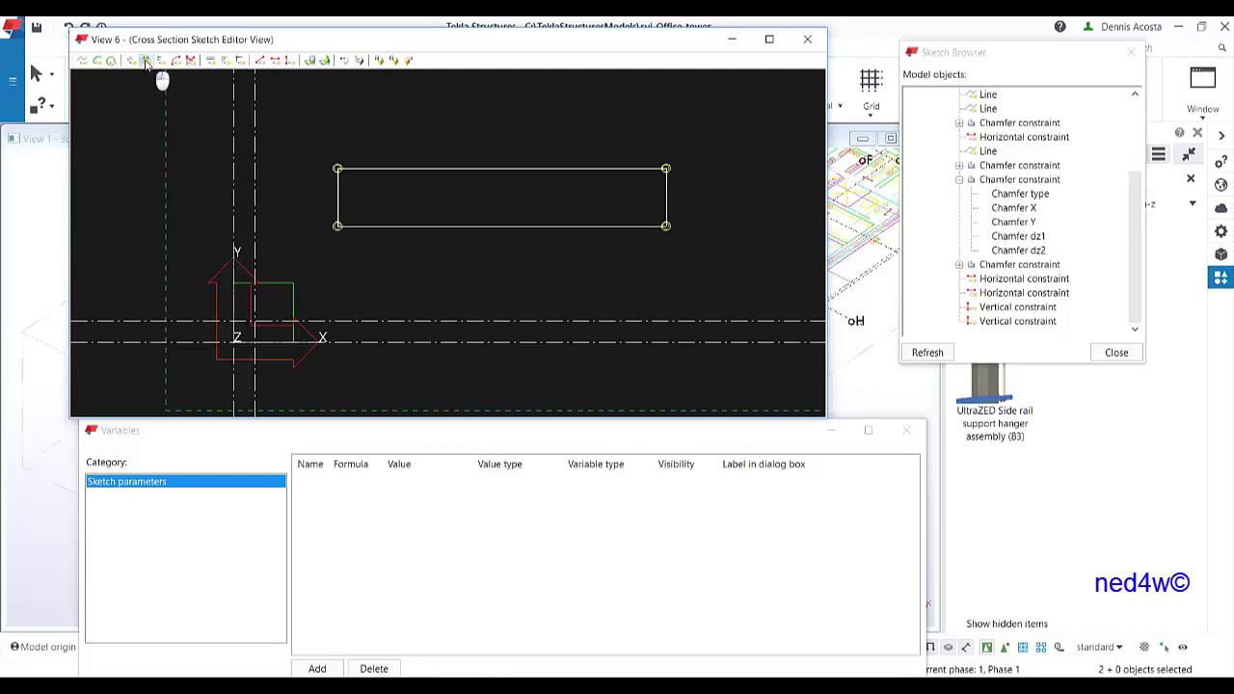
click(355, 183)
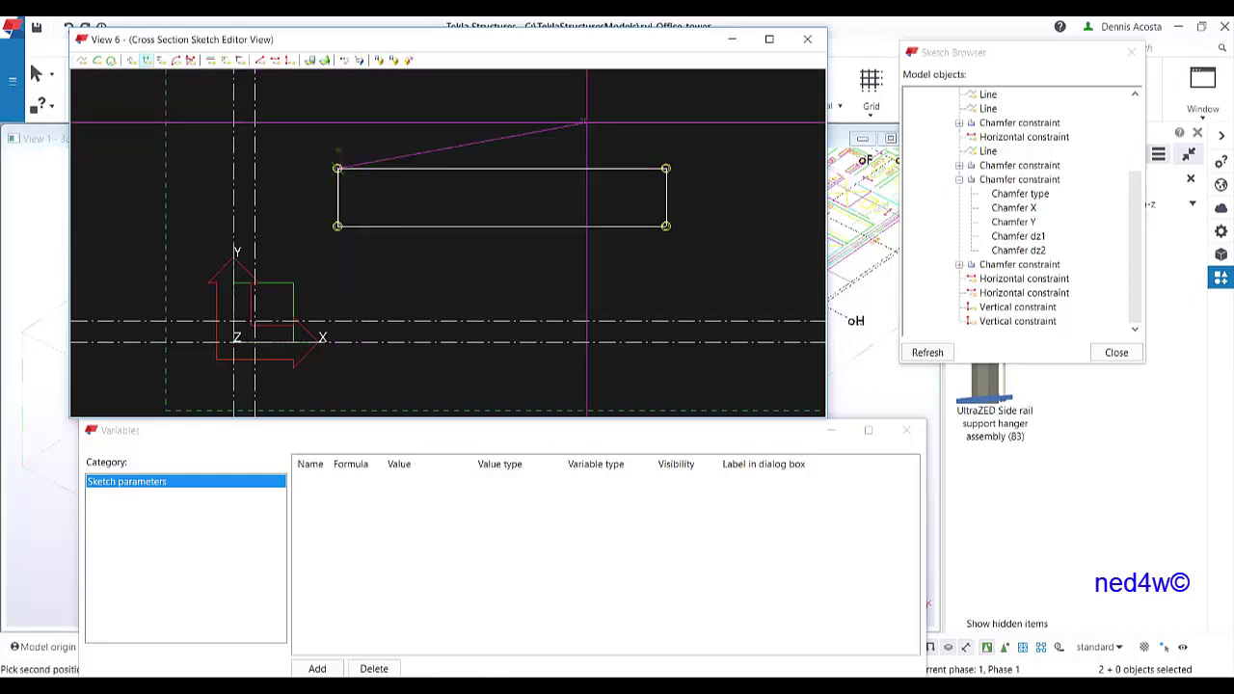
click(660, 131)
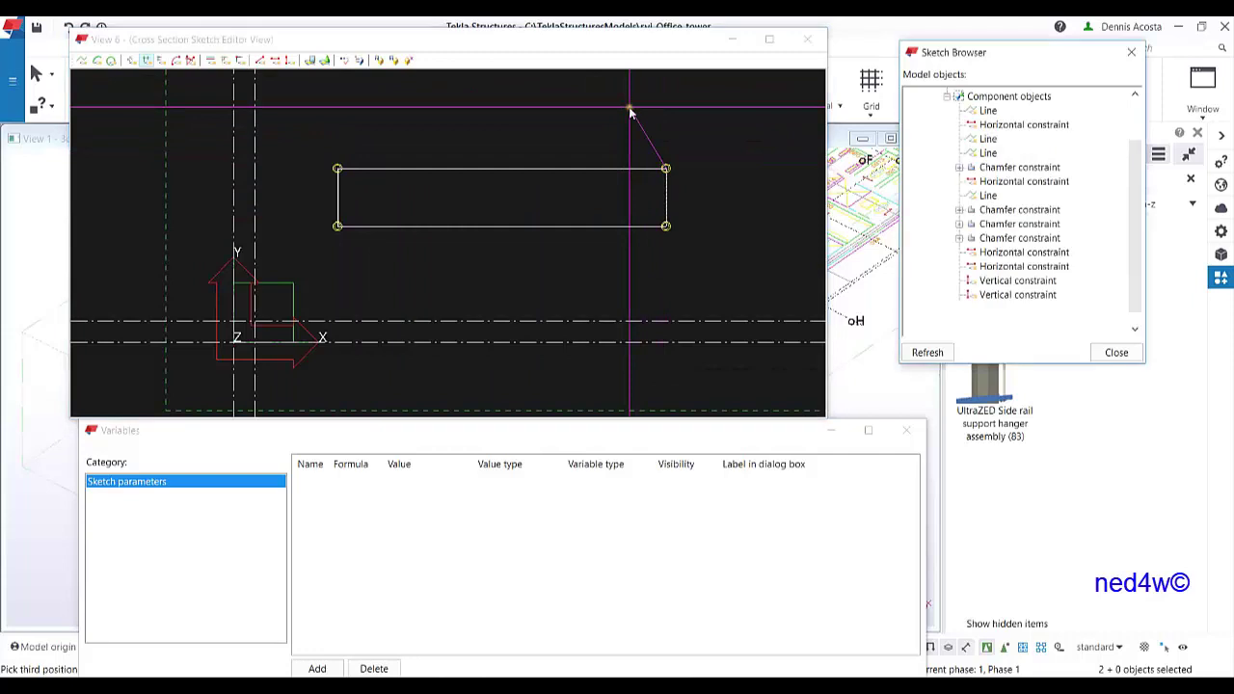
right_click(556, 118)
click(559, 123)
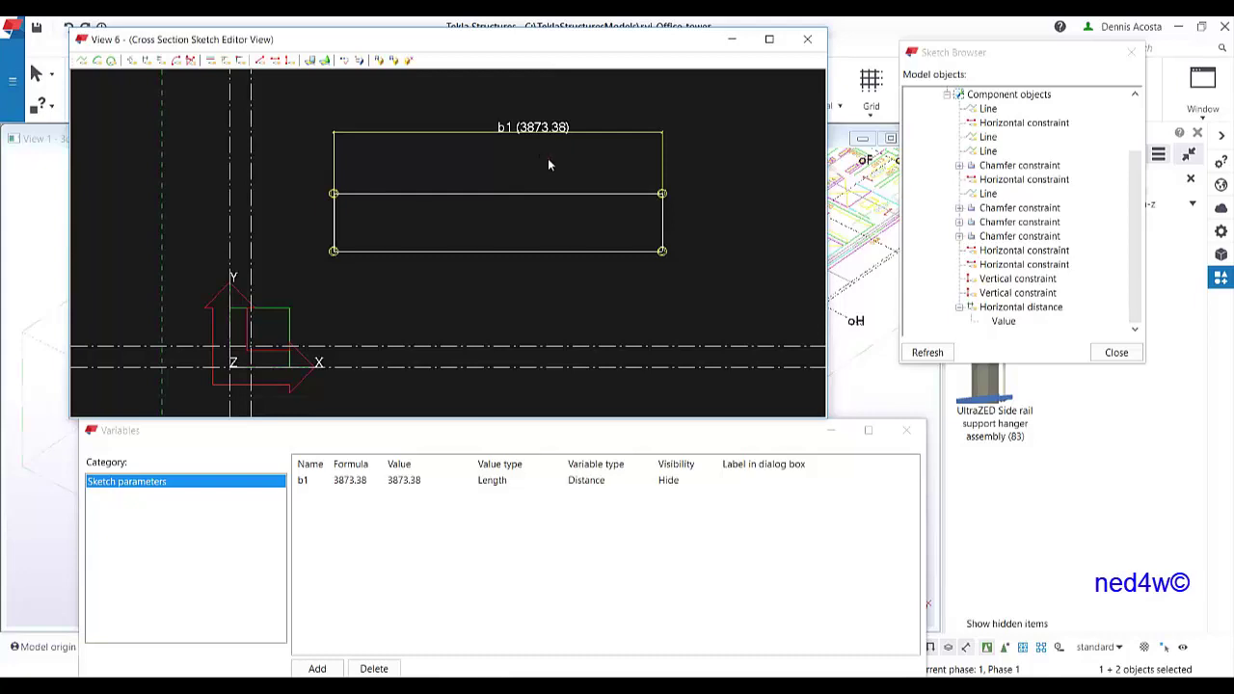
Step: Set the formula of the width variable b1 to 2000
click(367, 490)
click(359, 487)
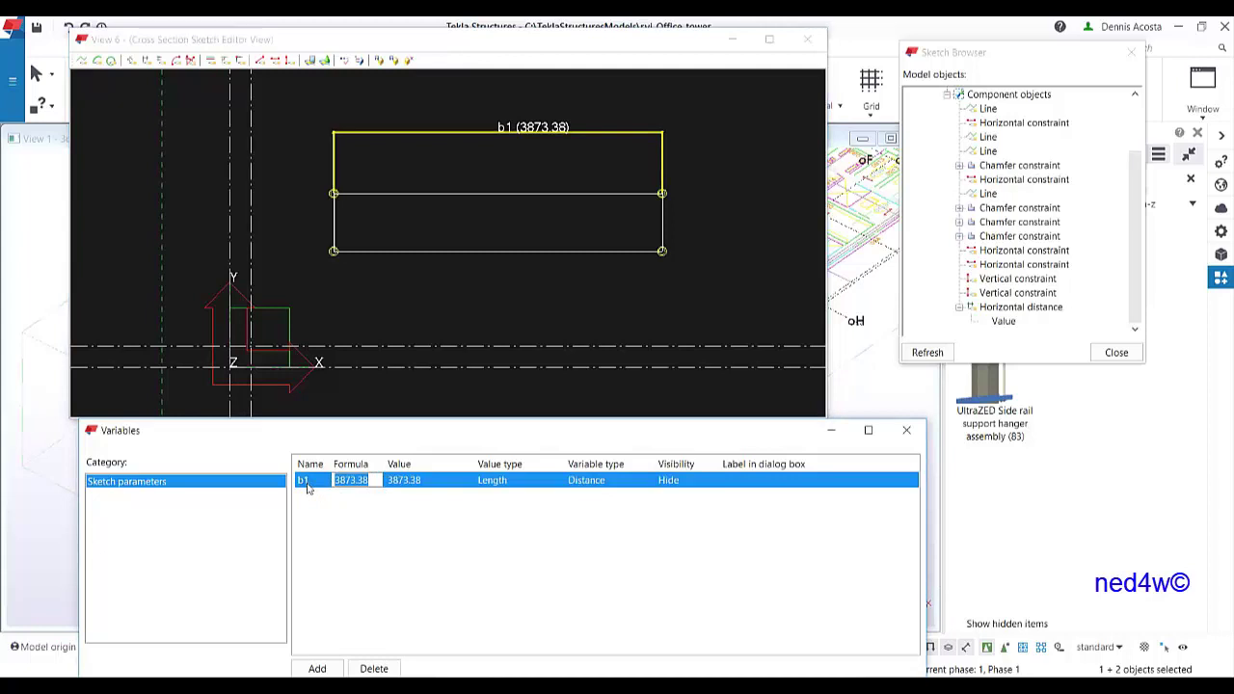
text(2000)
key(Return)
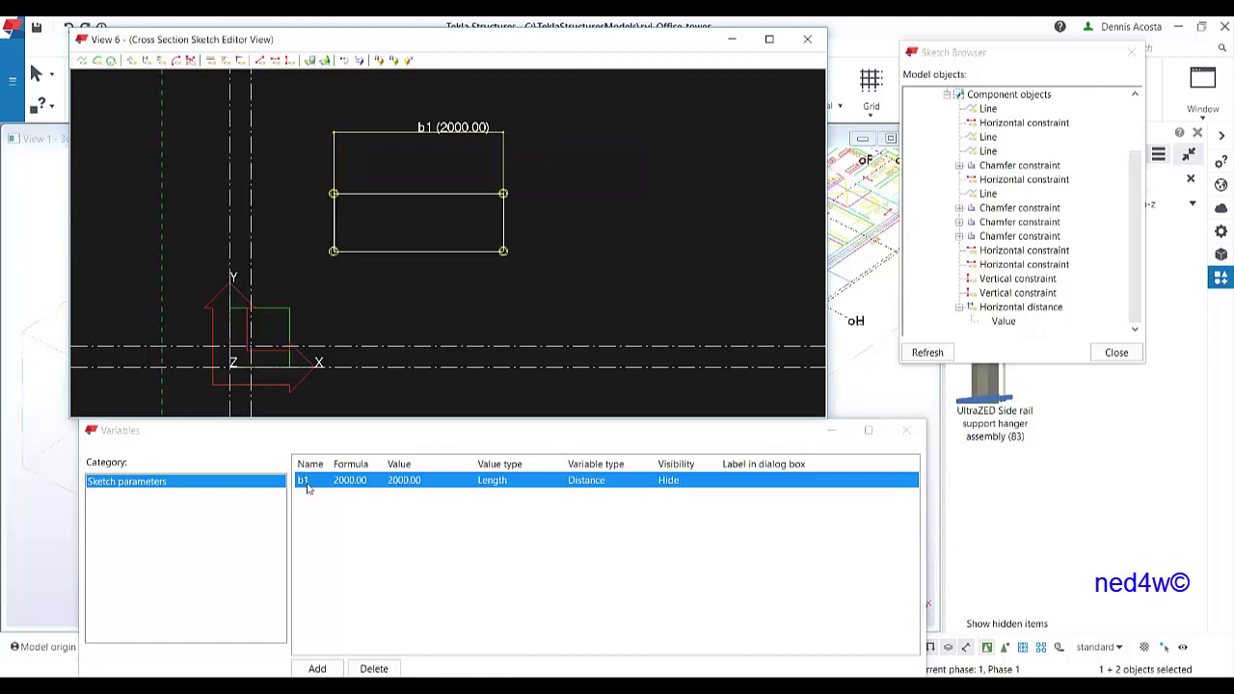
Step: Add a vertical distance dimension between the rectangle's two right-hand corners, placed to the right of the outline
click(161, 59)
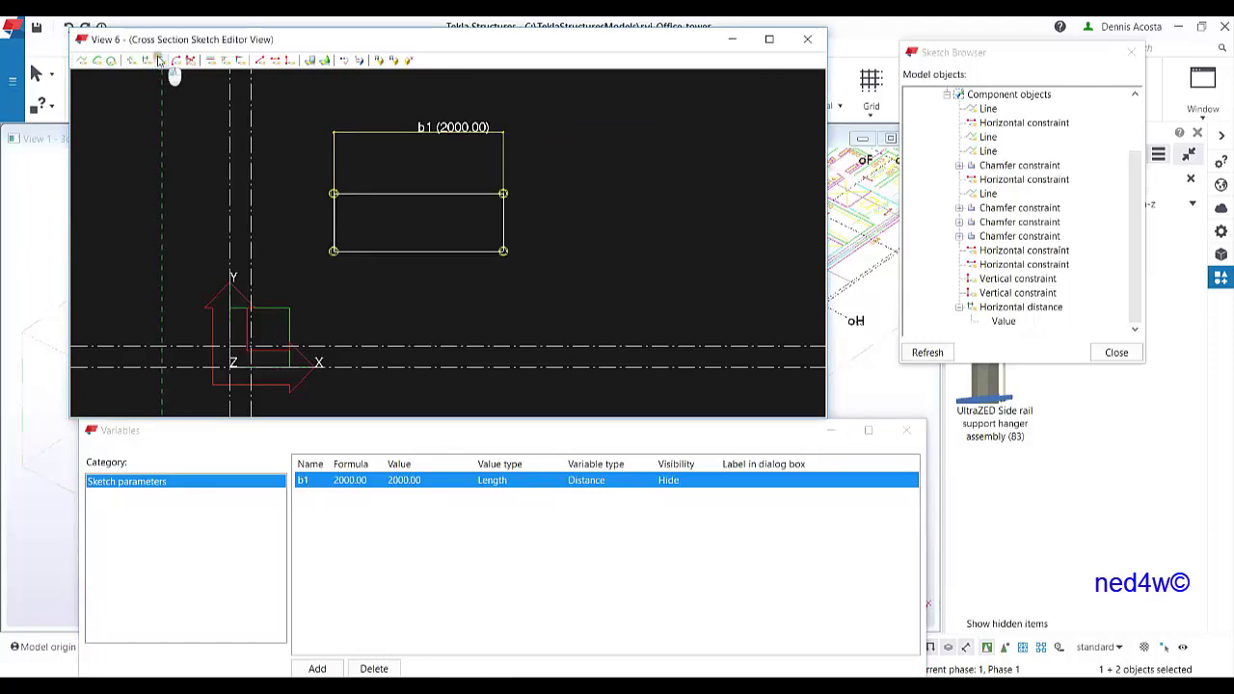
click(503, 193)
click(503, 251)
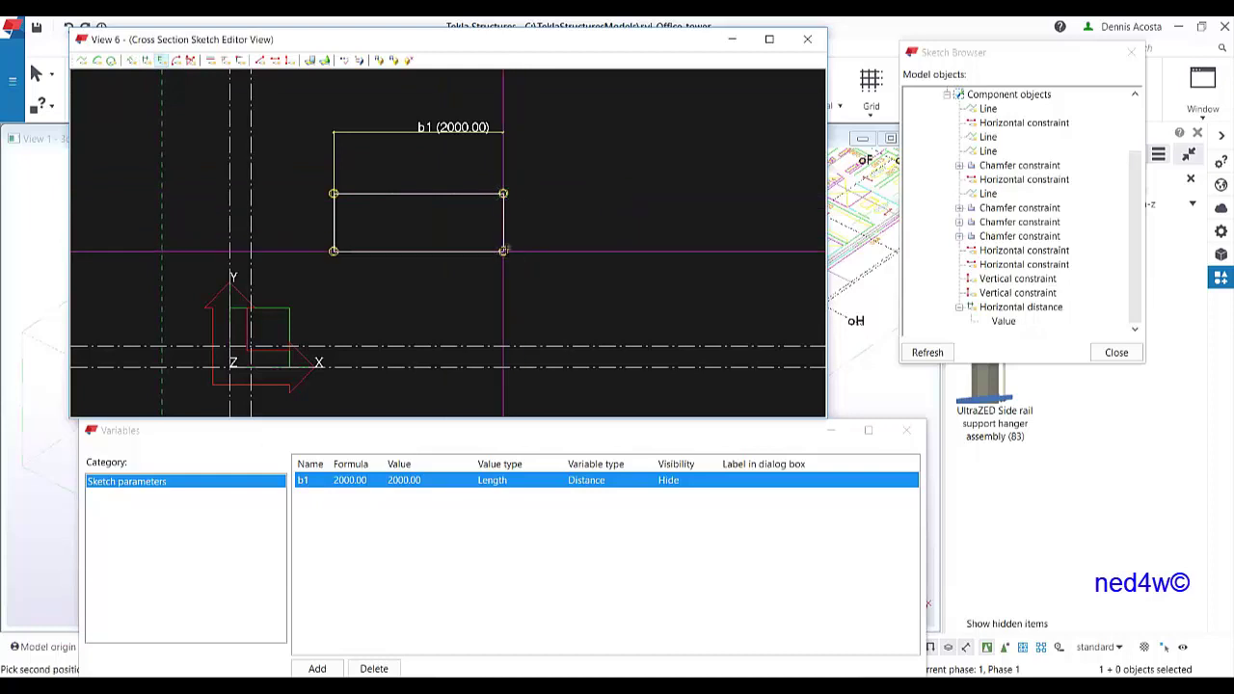
click(628, 222)
right_click(642, 159)
click(675, 168)
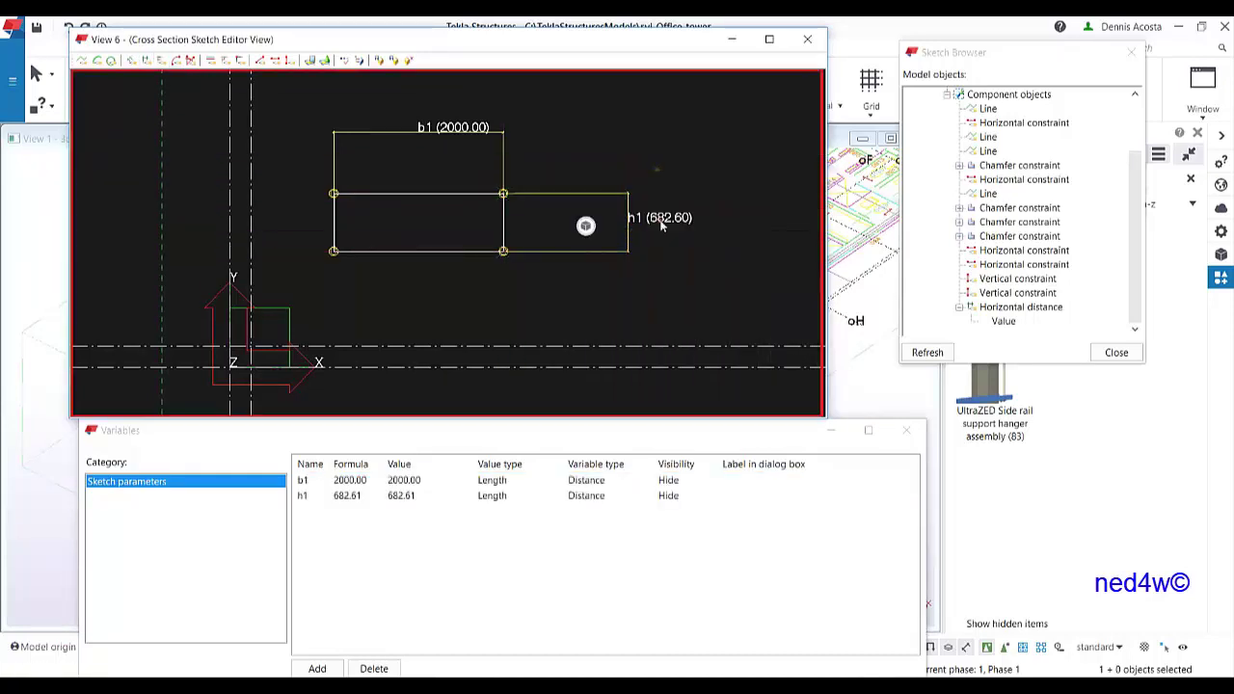
Step: Set the formula of the height variable h1 to 90
click(364, 499)
text(90)
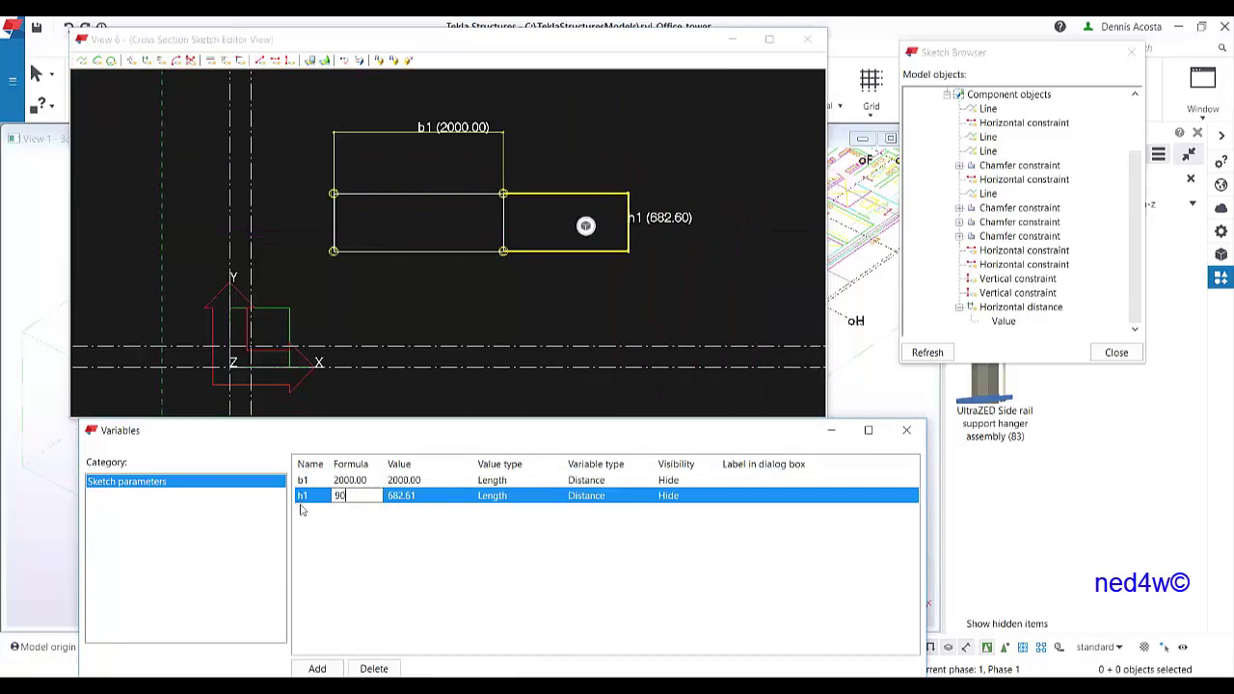
key(Return)
Step: Modify the chamfer at the rectangle's upper-left corner to the straight diagonal type with x 40 and y 40
scroll(399, 262, up, 4)
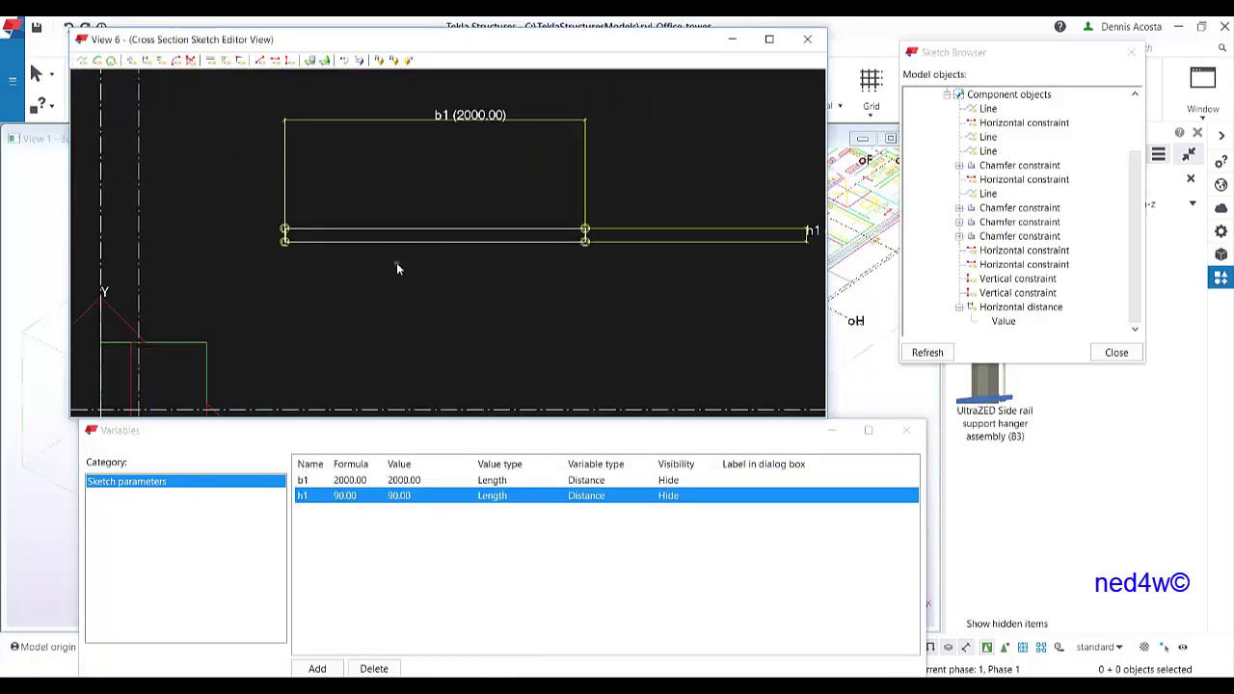
click(409, 260)
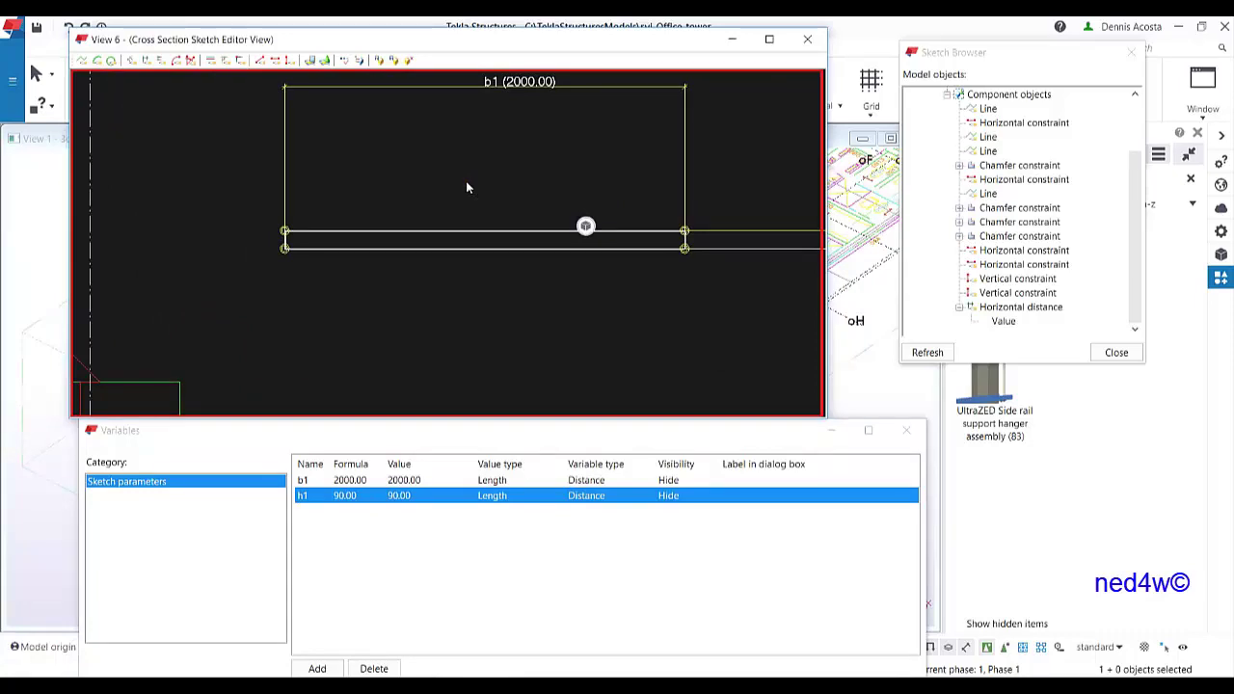
scroll(289, 233, up, 4)
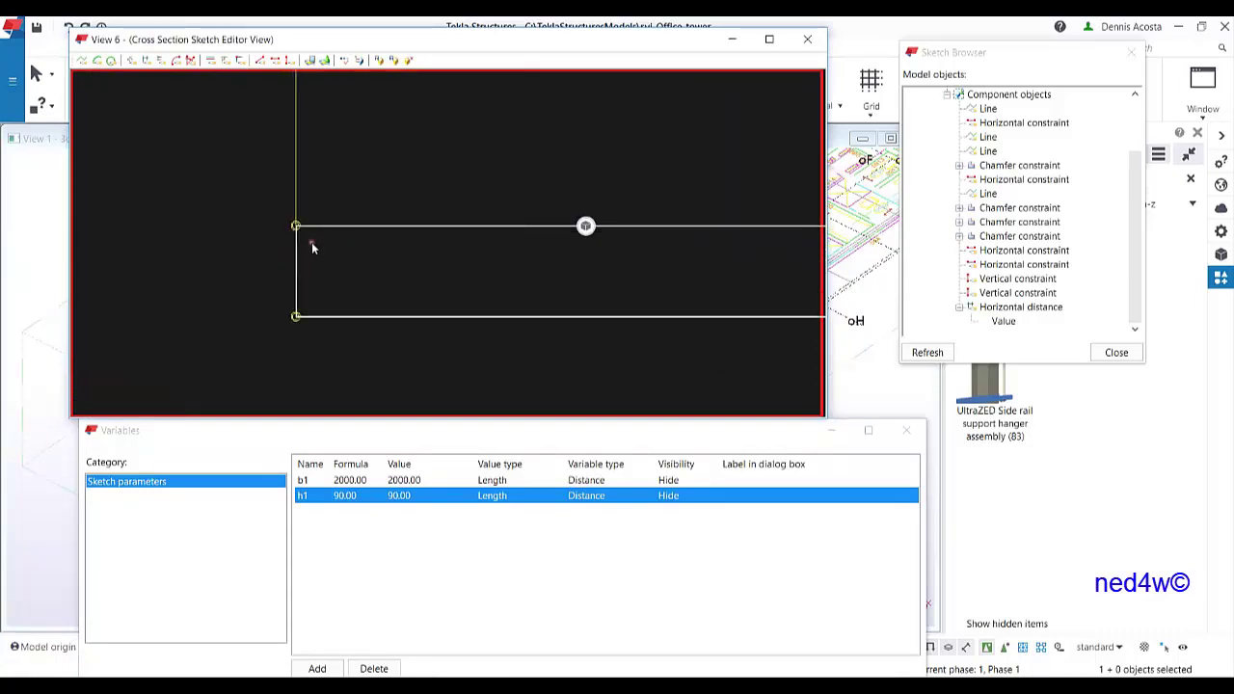
scroll(309, 248, down, 2)
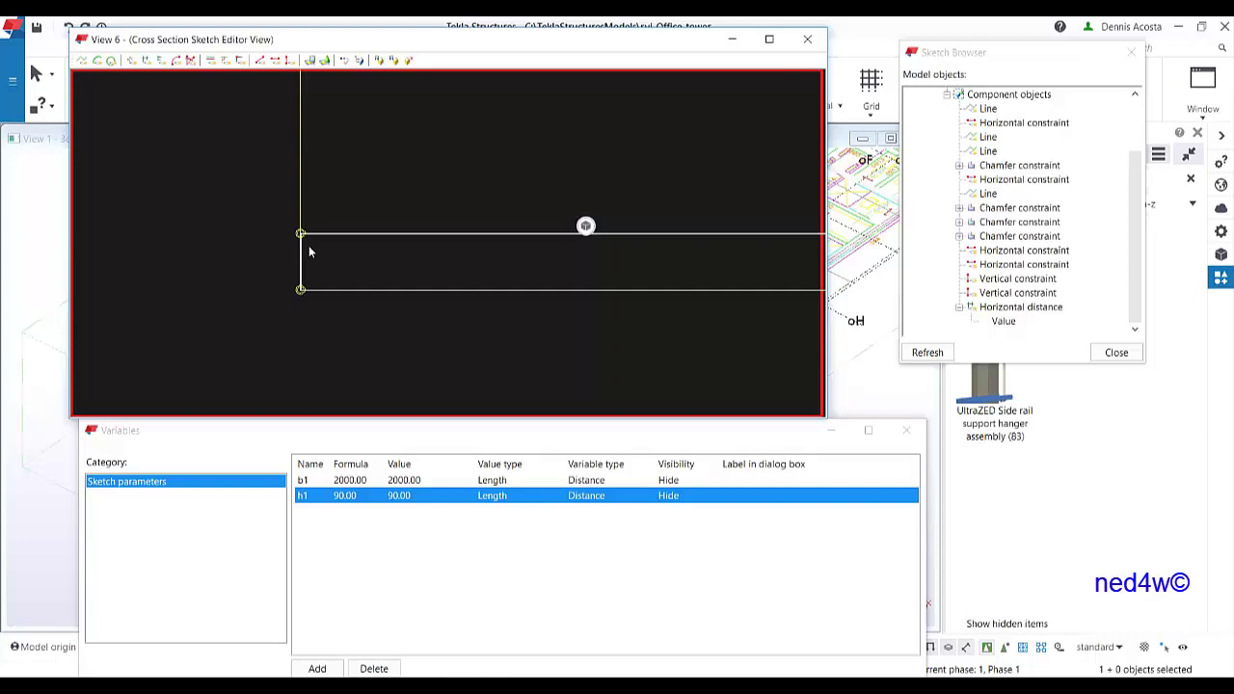
middle_drag(306, 252, 308, 266)
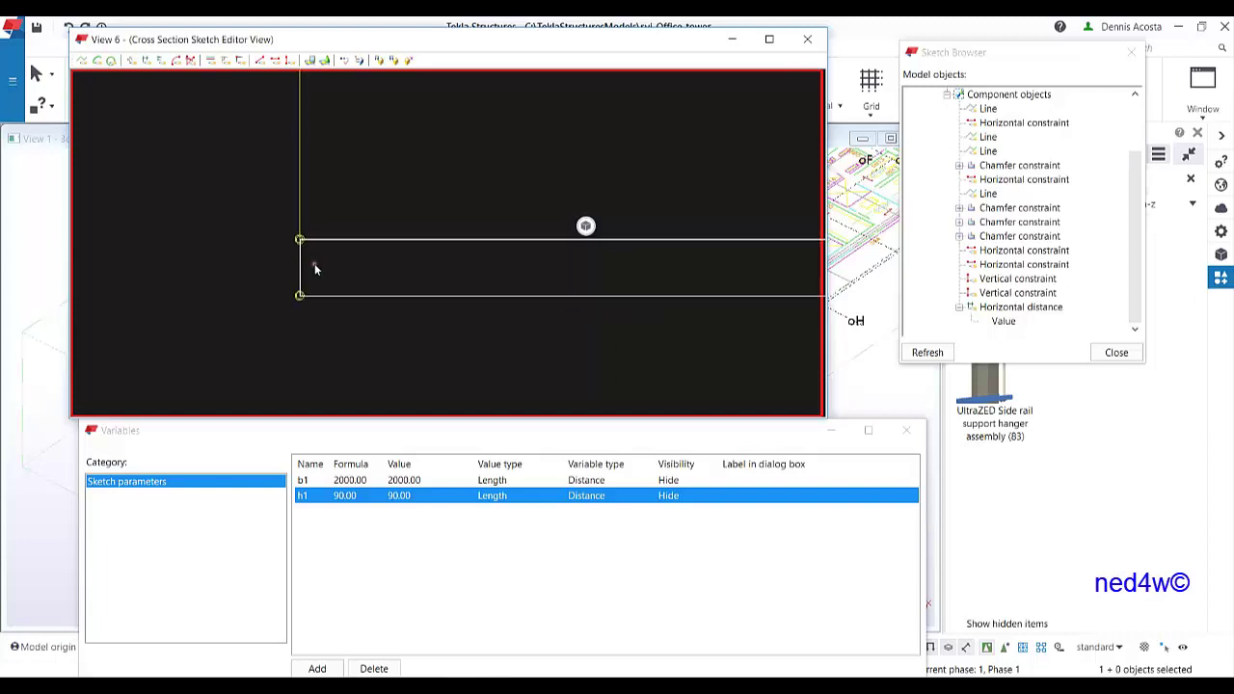
scroll(273, 193, up, 1)
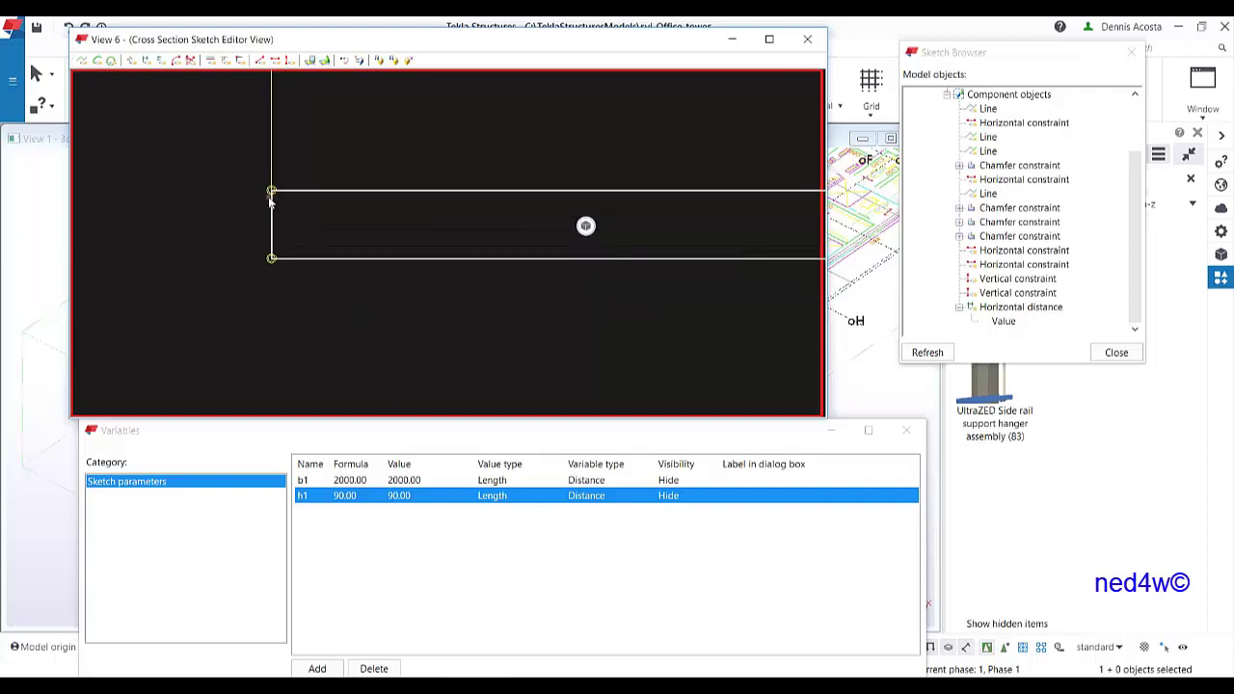
click(271, 192)
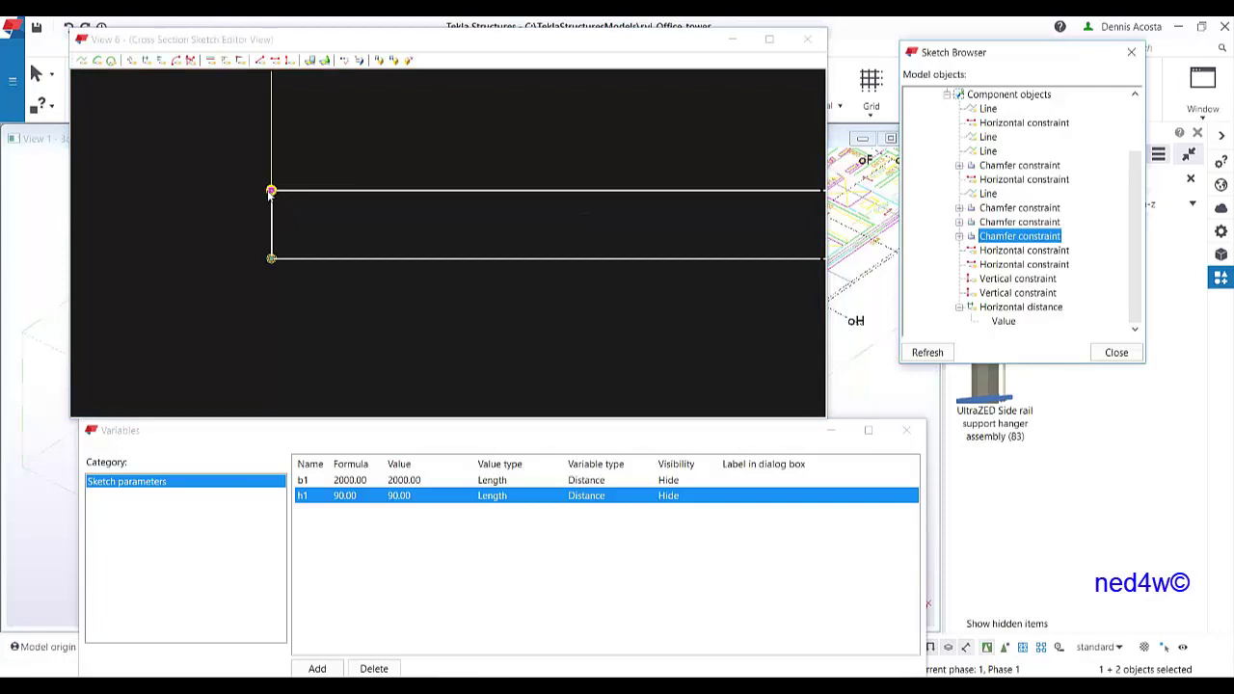
drag(1003, 55, 937, 74)
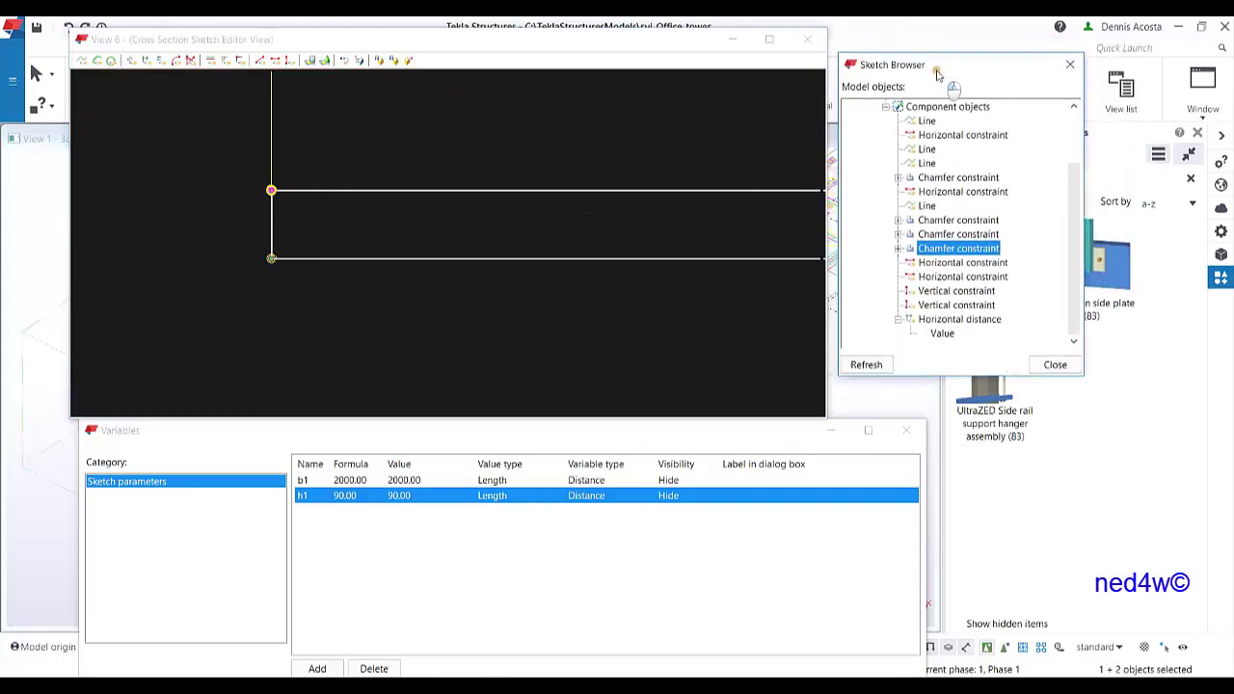
double_click(271, 192)
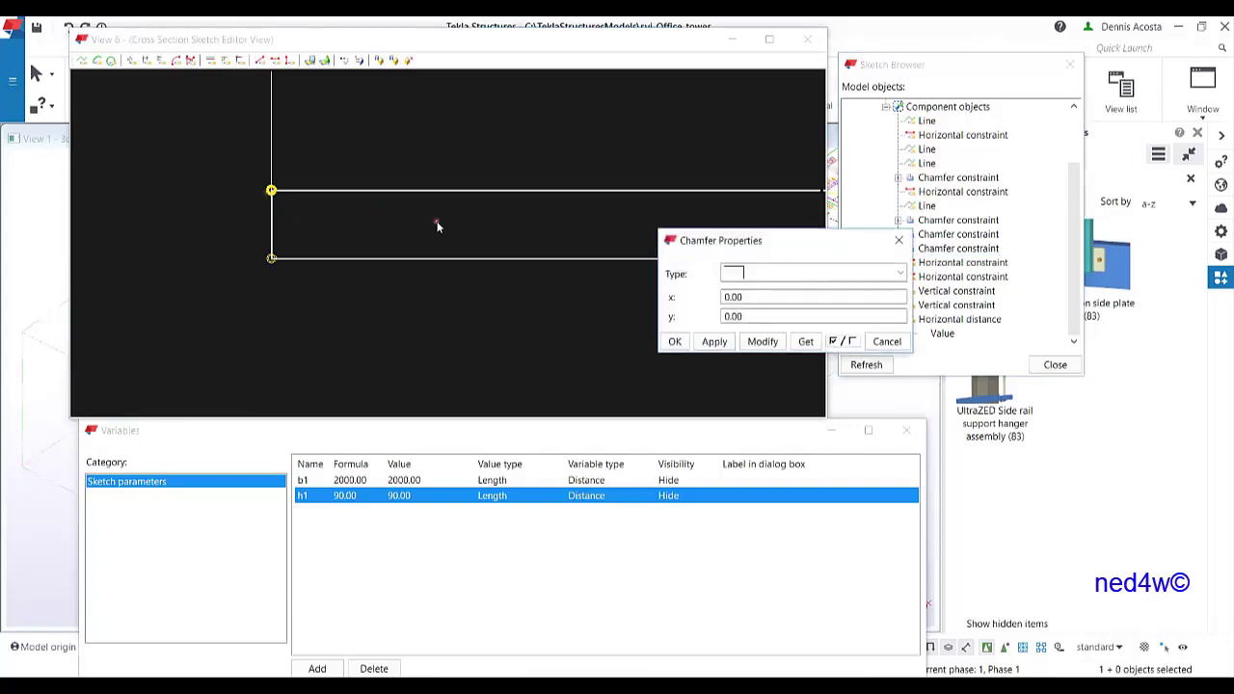
click(775, 272)
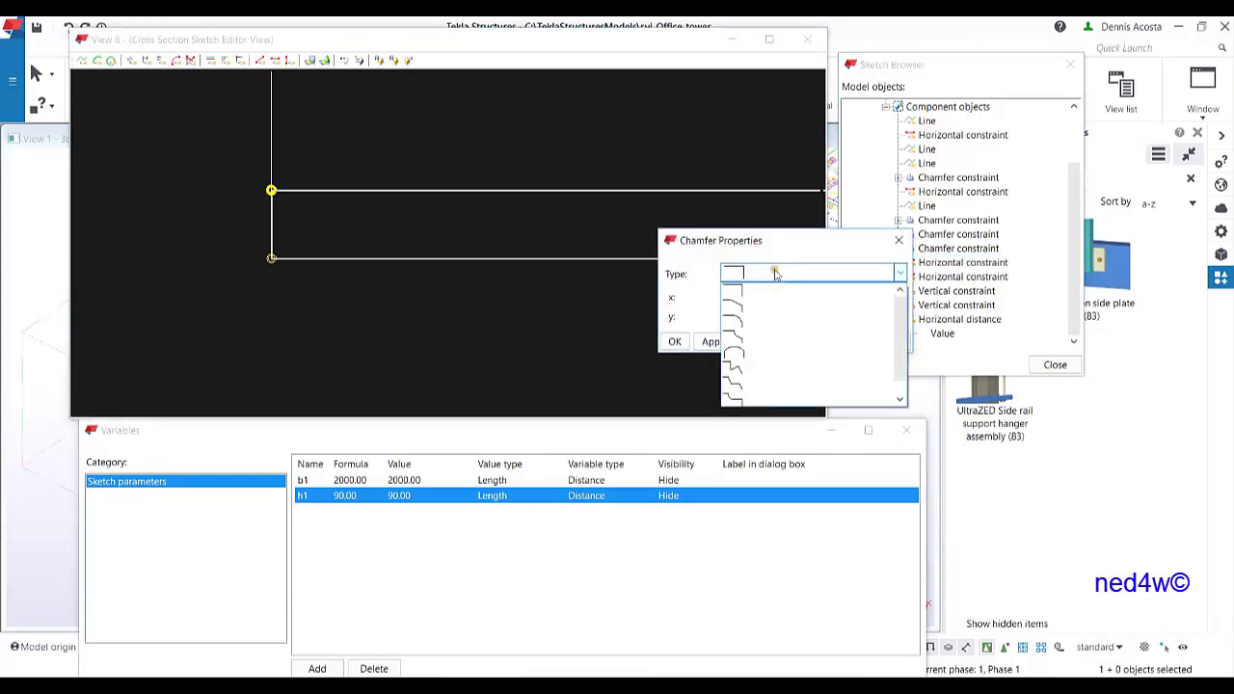
click(743, 309)
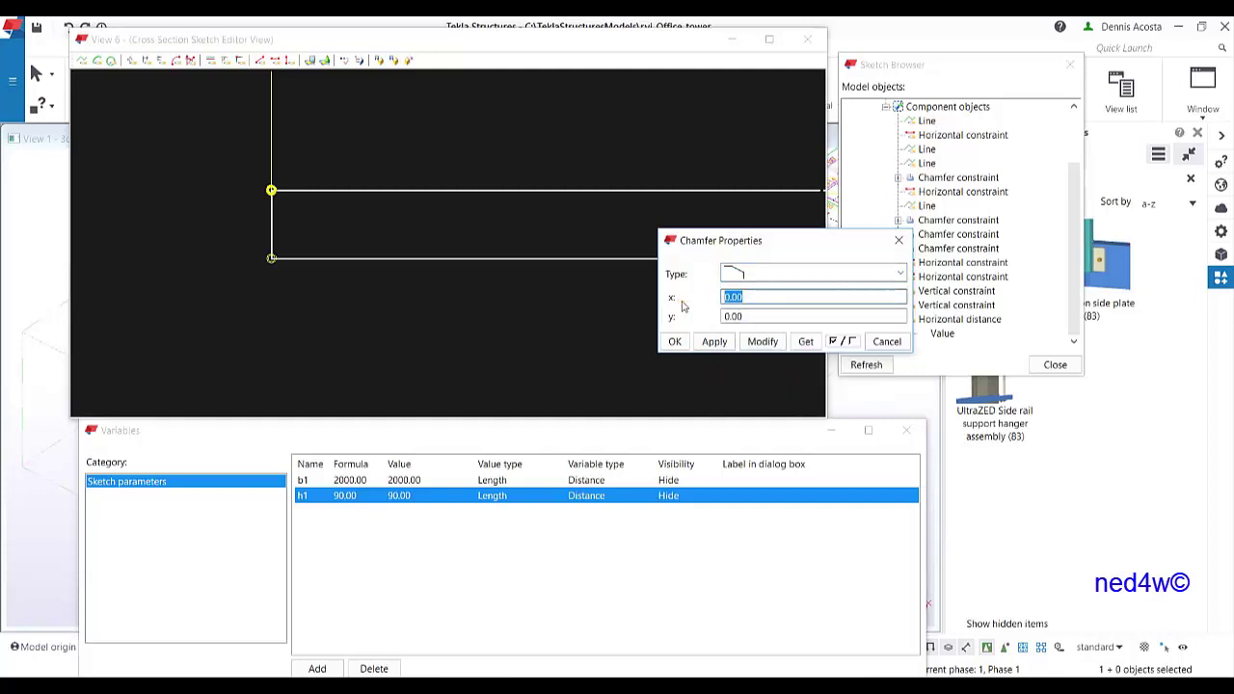
text(40)
key(Tab)
text(40)
click(762, 343)
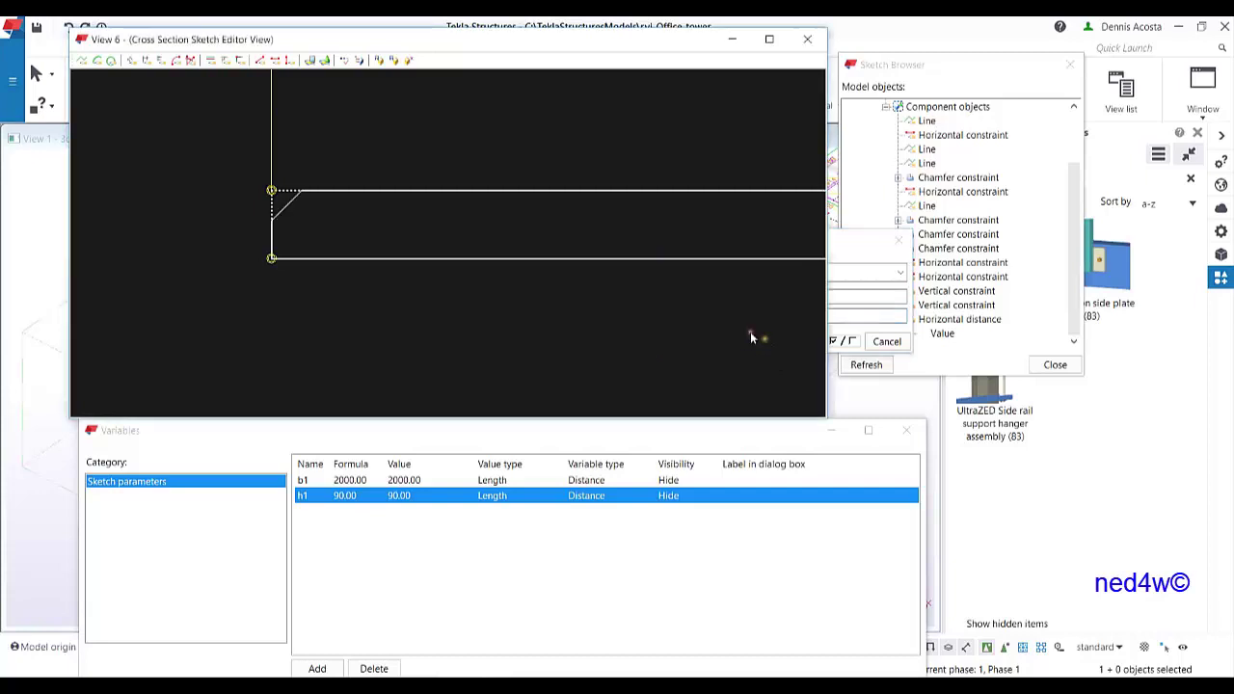
Step: Give the rectangle's upper-right corner the same straight diagonal chamfer with x 40 and y 40, then close the chamfer properties
scroll(344, 249, down, 2)
middle_drag(509, 254, 440, 259)
scroll(424, 258, down, 2)
middle_drag(595, 272, 463, 283)
scroll(463, 284, down, 1)
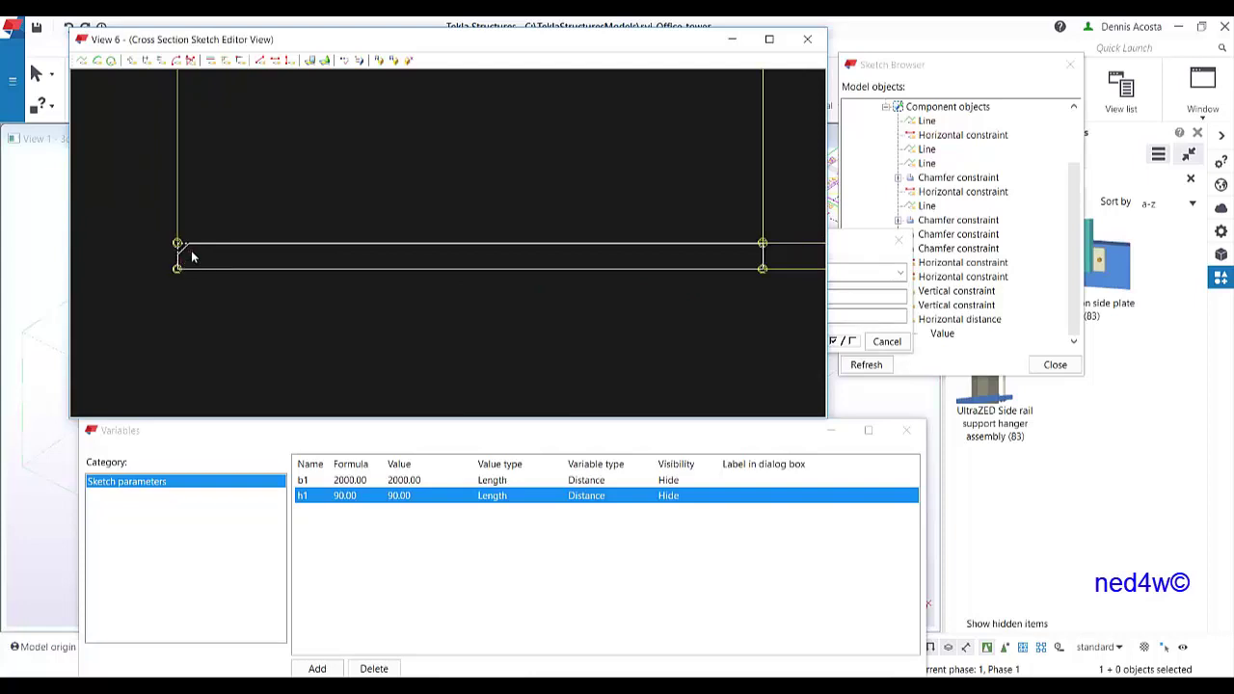
scroll(517, 276, up, 3)
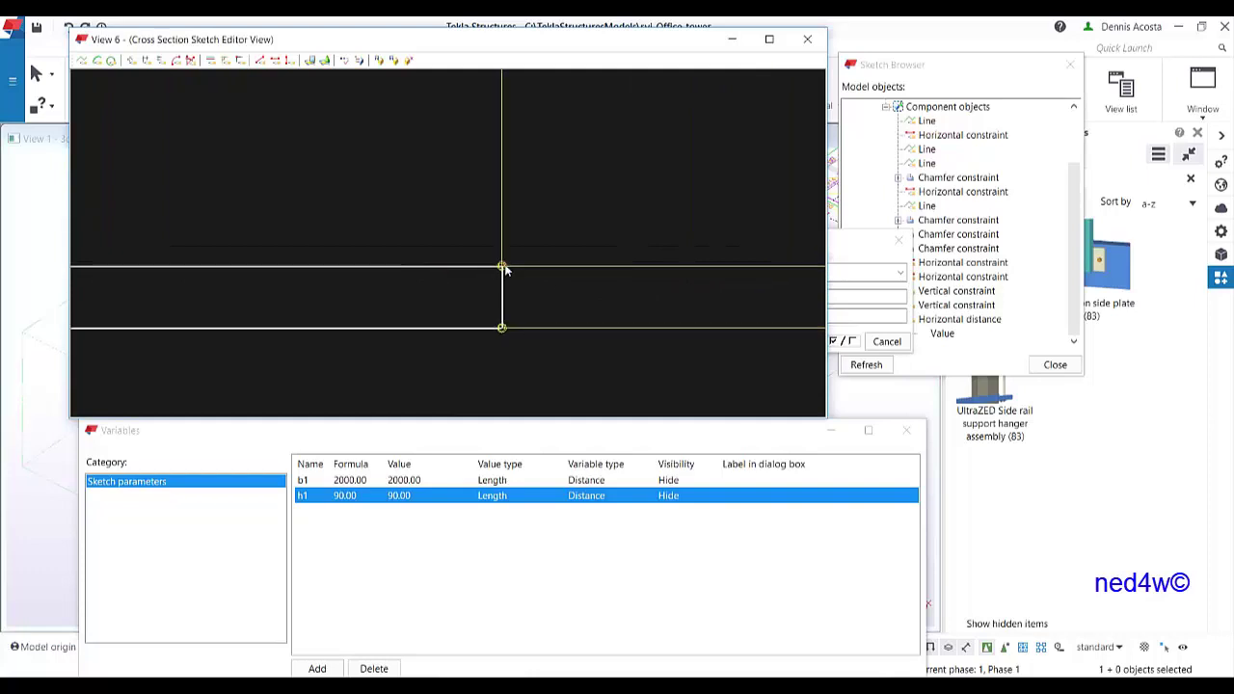
double_click(506, 270)
click(766, 274)
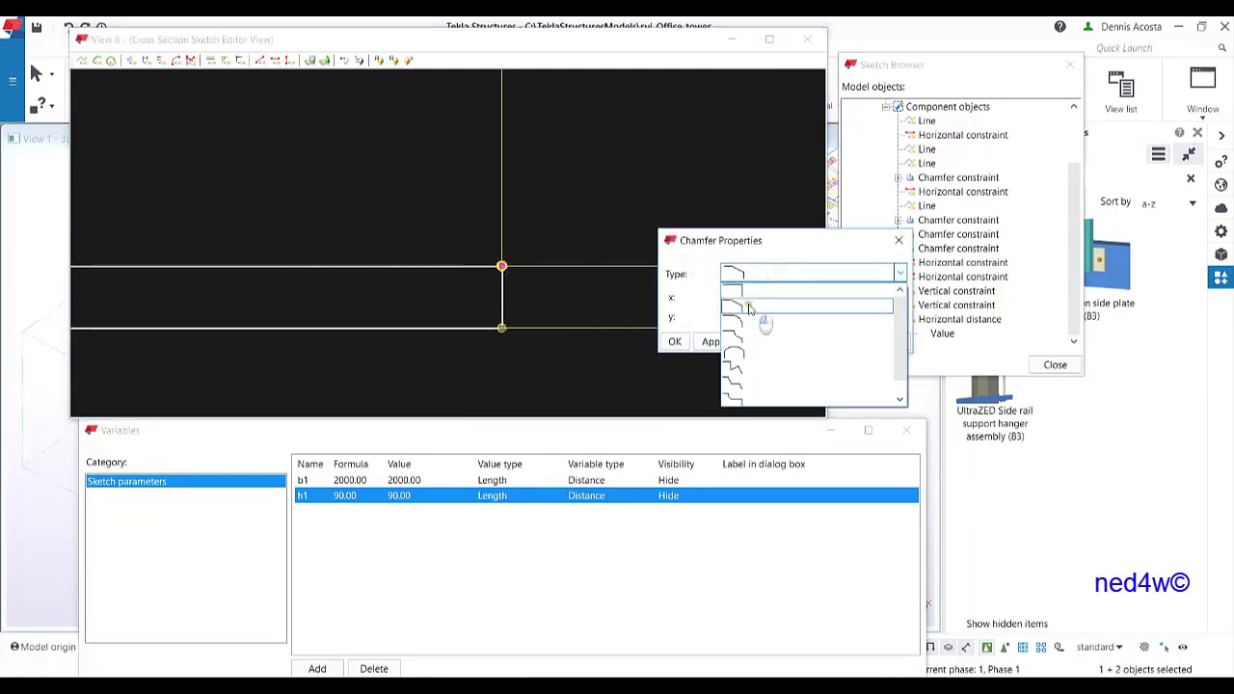
click(750, 306)
key(Tab)
text(40)
key(Tab)
text(40)
click(762, 342)
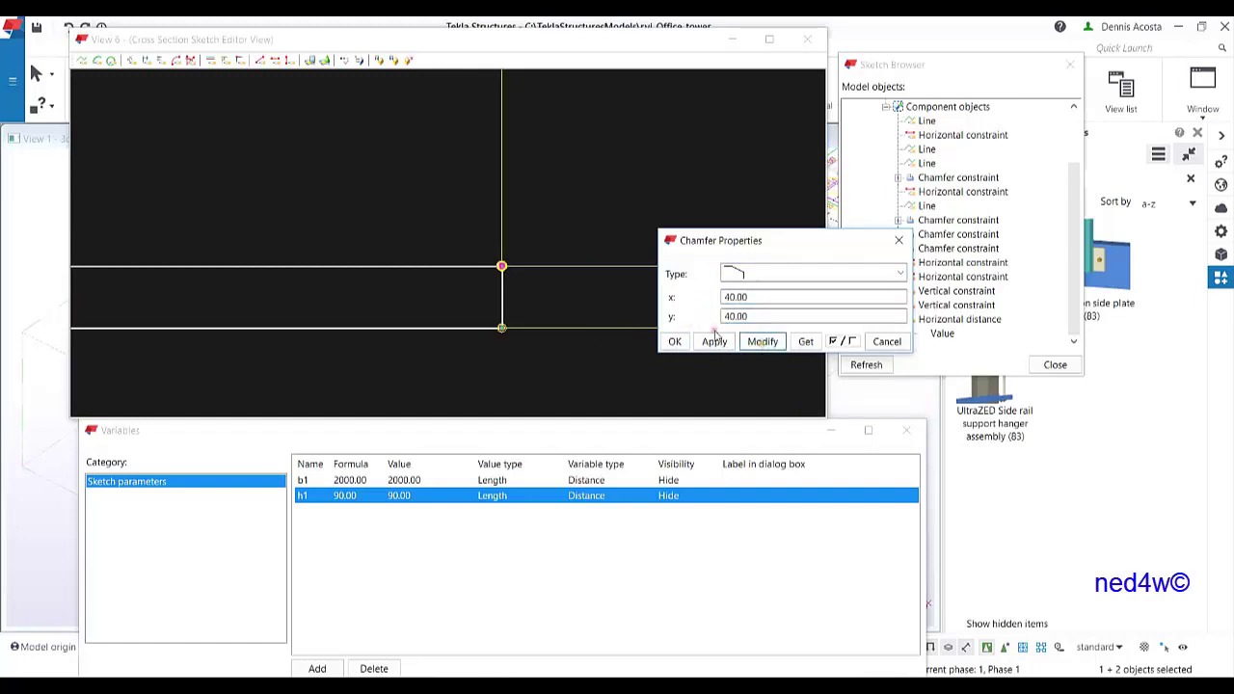
click(503, 269)
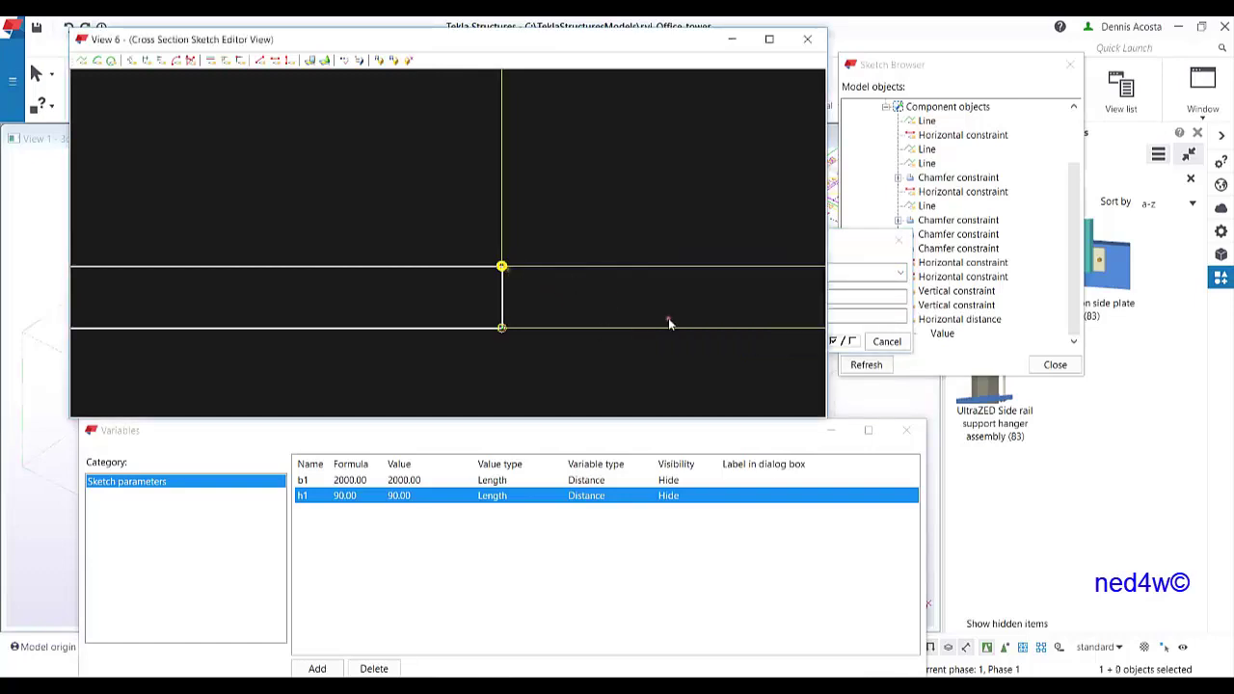
click(841, 299)
click(767, 340)
mouse_move(568, 293)
middle_down()
mouse_move(562, 261)
mouse_move(620, 251)
middle_up()
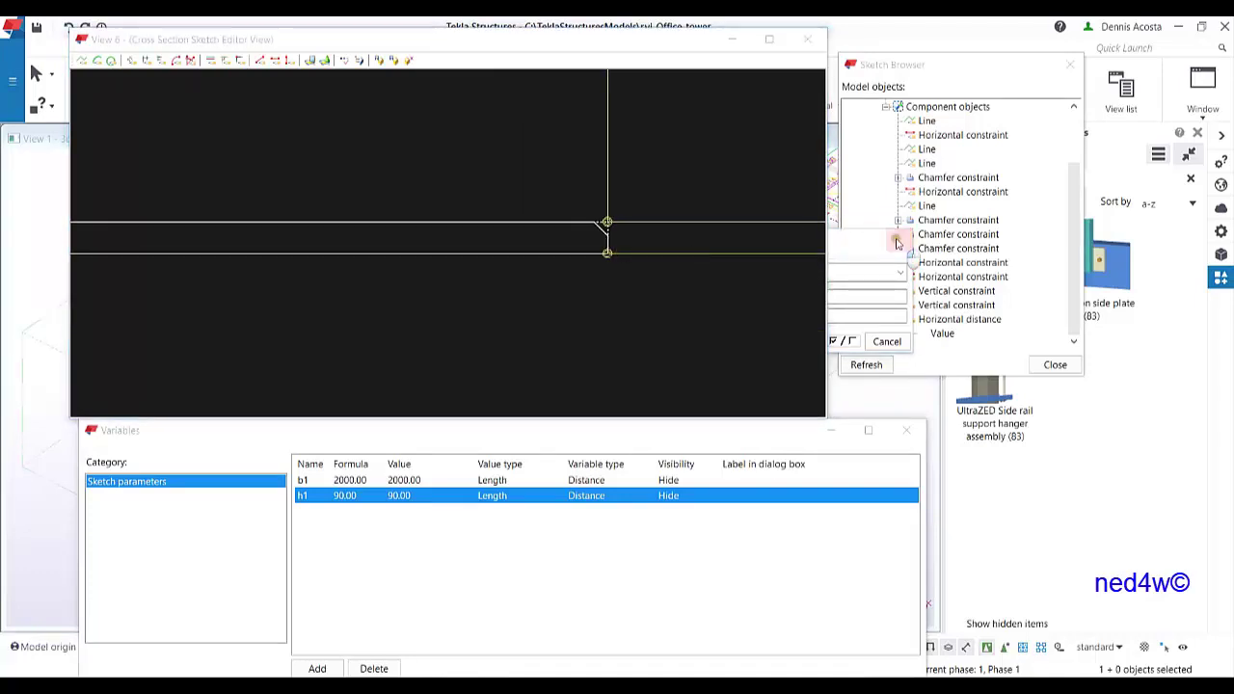
click(450, 264)
scroll(449, 281, down, 2)
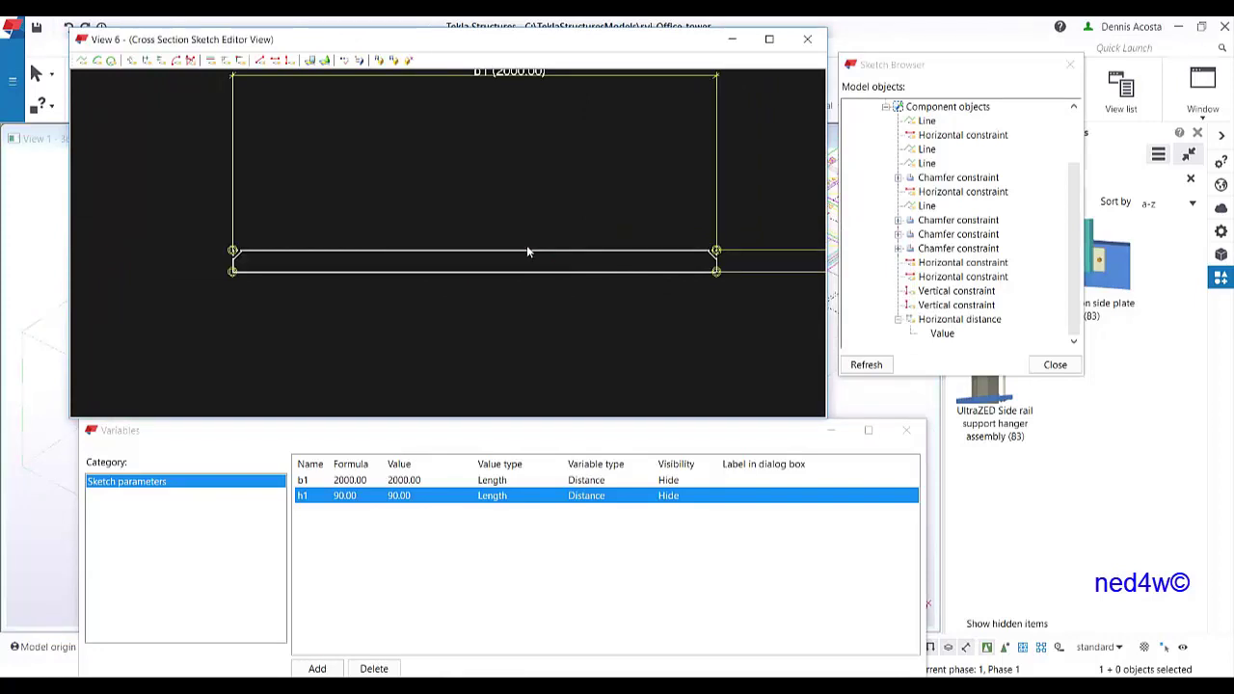
Step: Set the visibility of both distance variables, b1 and h1, to Show
drag(446, 433, 444, 376)
click(358, 436)
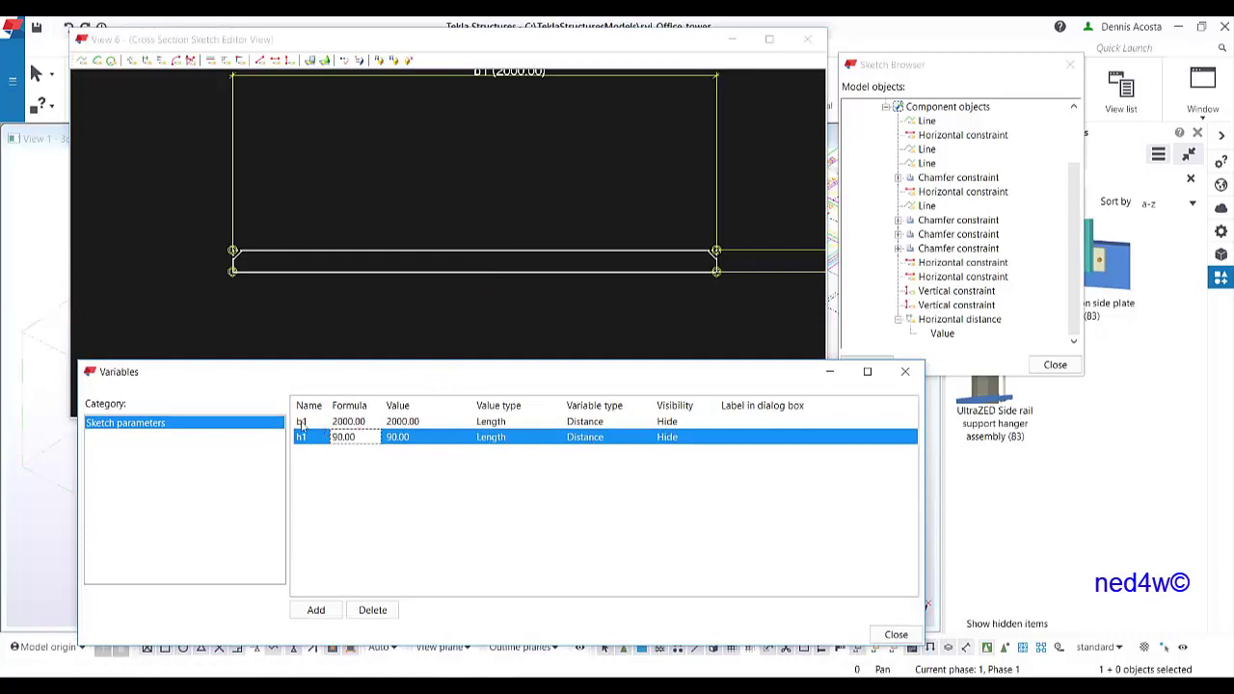
click(680, 424)
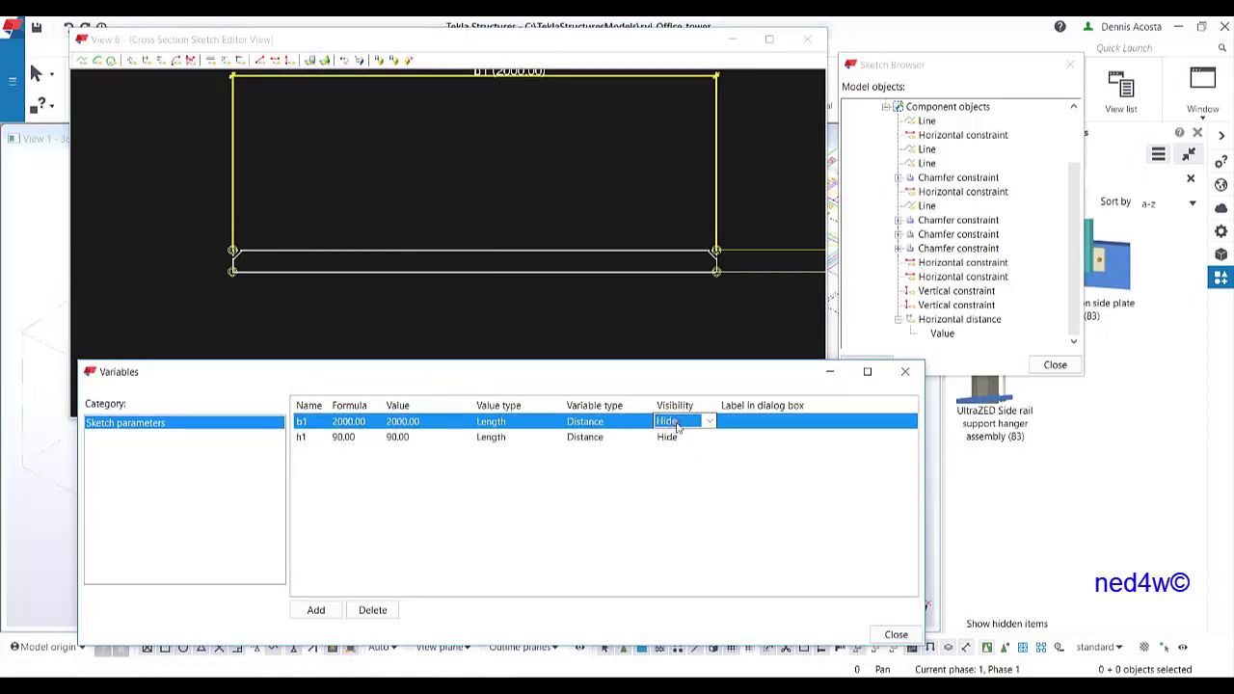
click(686, 440)
click(693, 442)
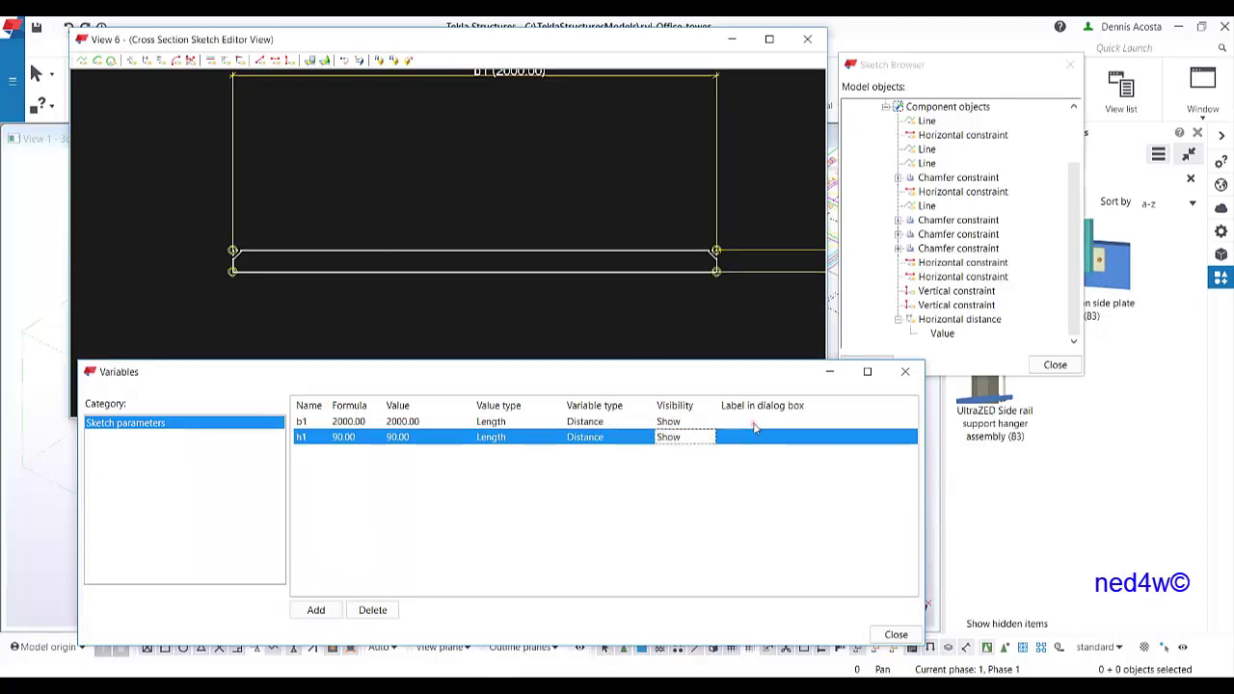
Step: Label variable b1 as PLANKS WIDTH and variable h1 as PLANKS HT for the dialog box
click(755, 425)
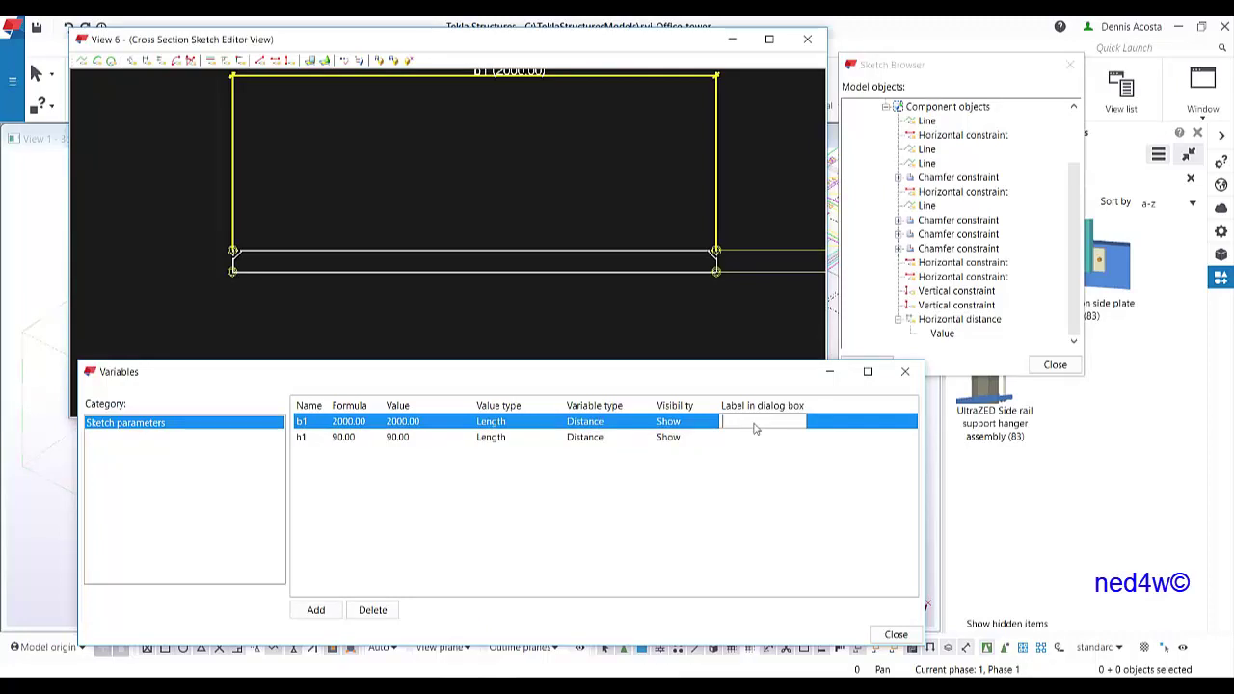
text(PLANKS WIDTH)
click(737, 437)
text(PLANKS HT)
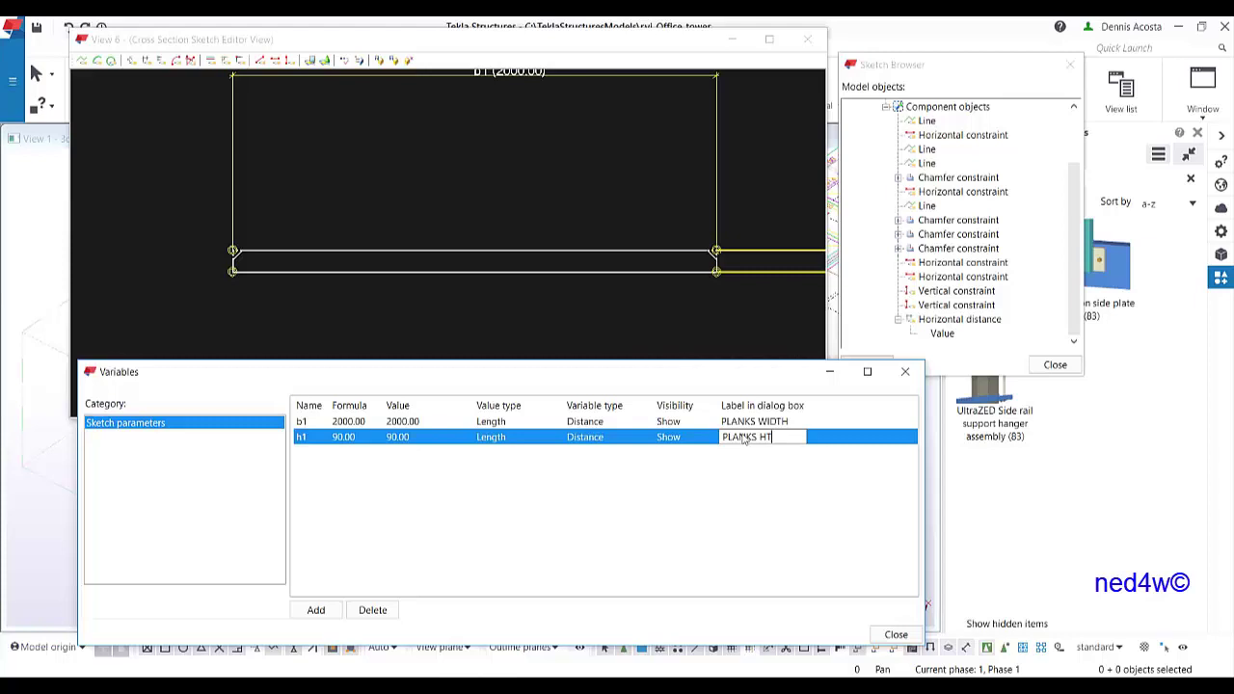
click(772, 501)
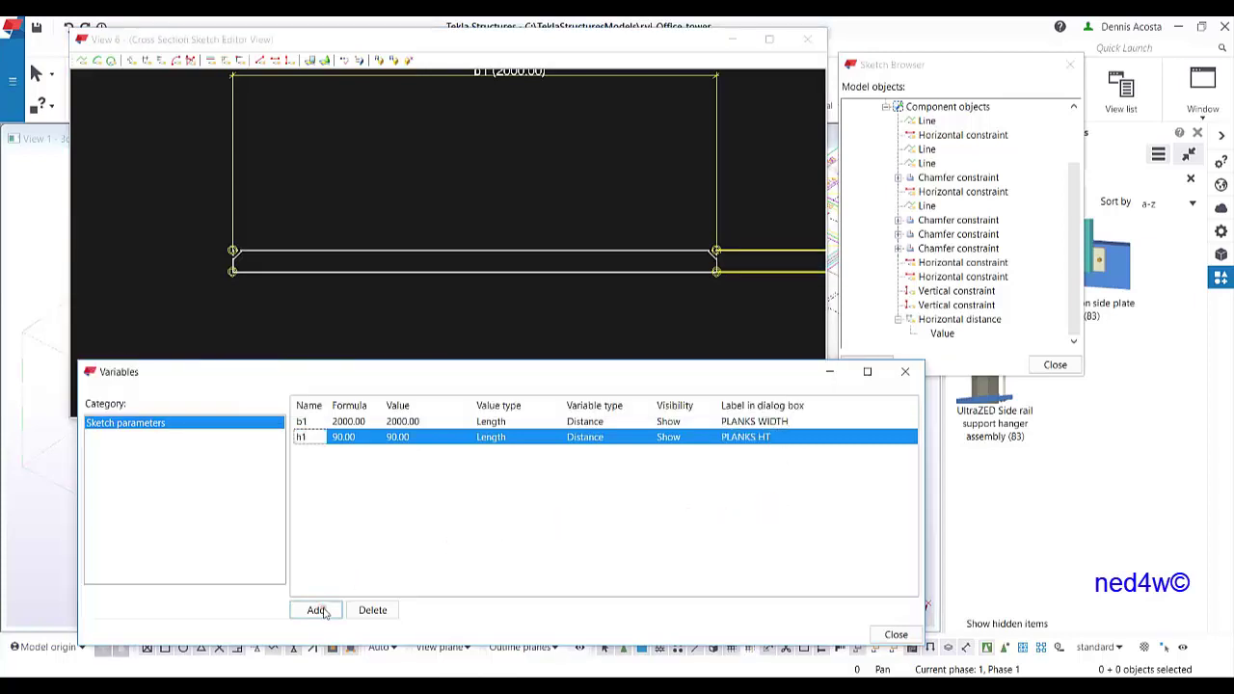
Step: Add a new parameter variable labelled CHAMFER and set its formula to 40
click(318, 610)
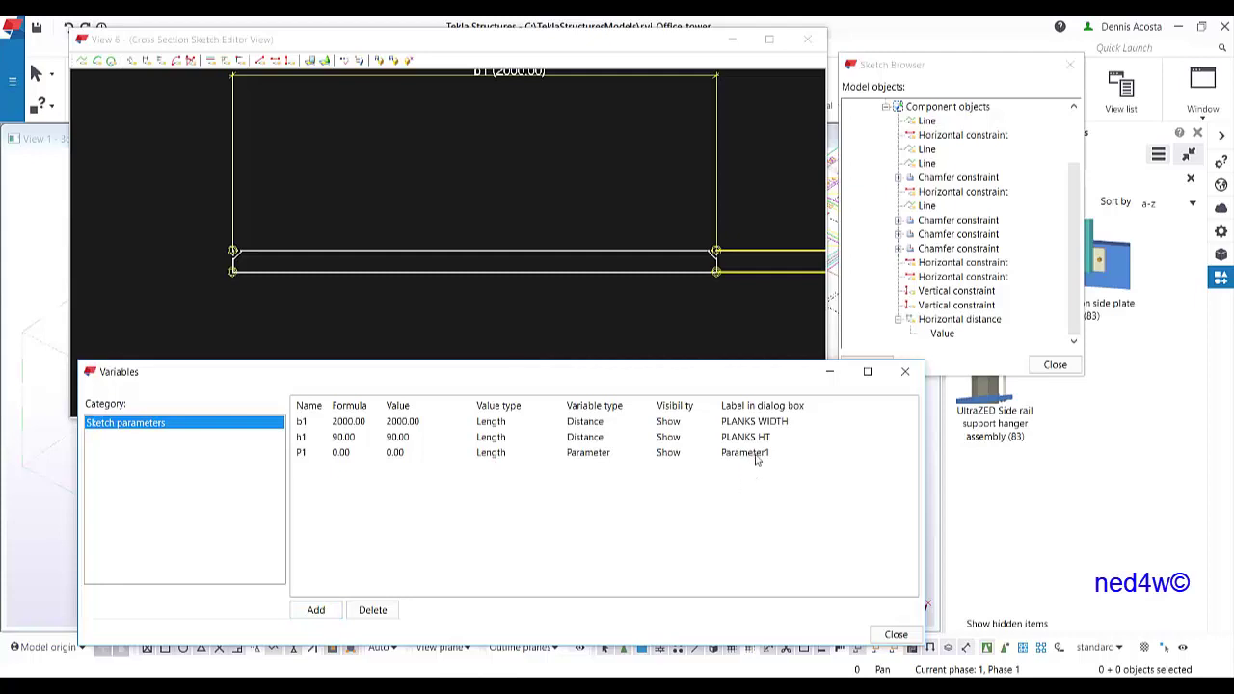
double_click(757, 456)
text(CHAMFER)
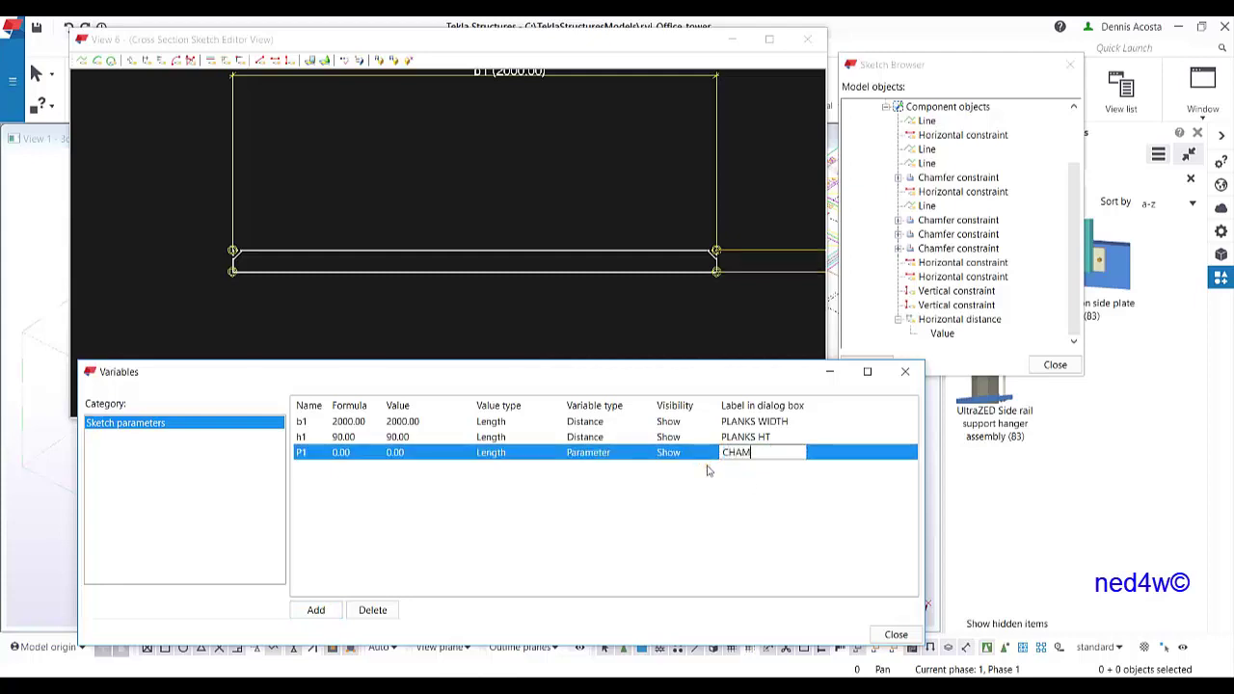
double_click(344, 453)
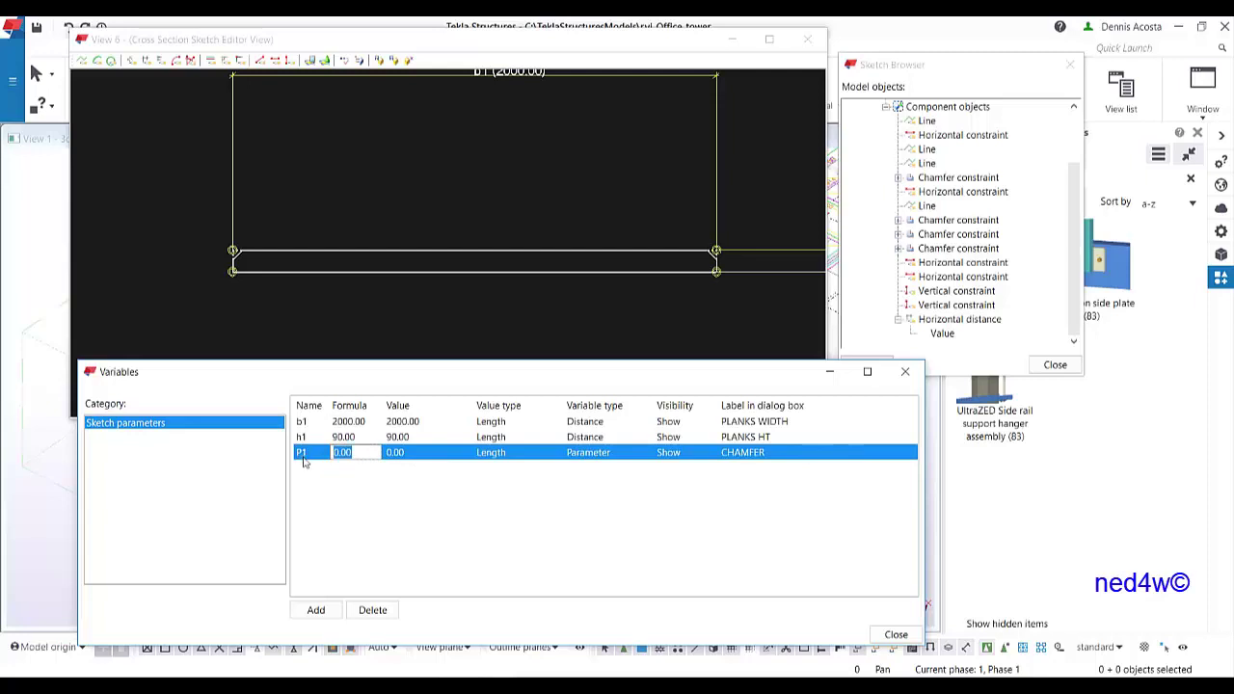
text(40)
key(Return)
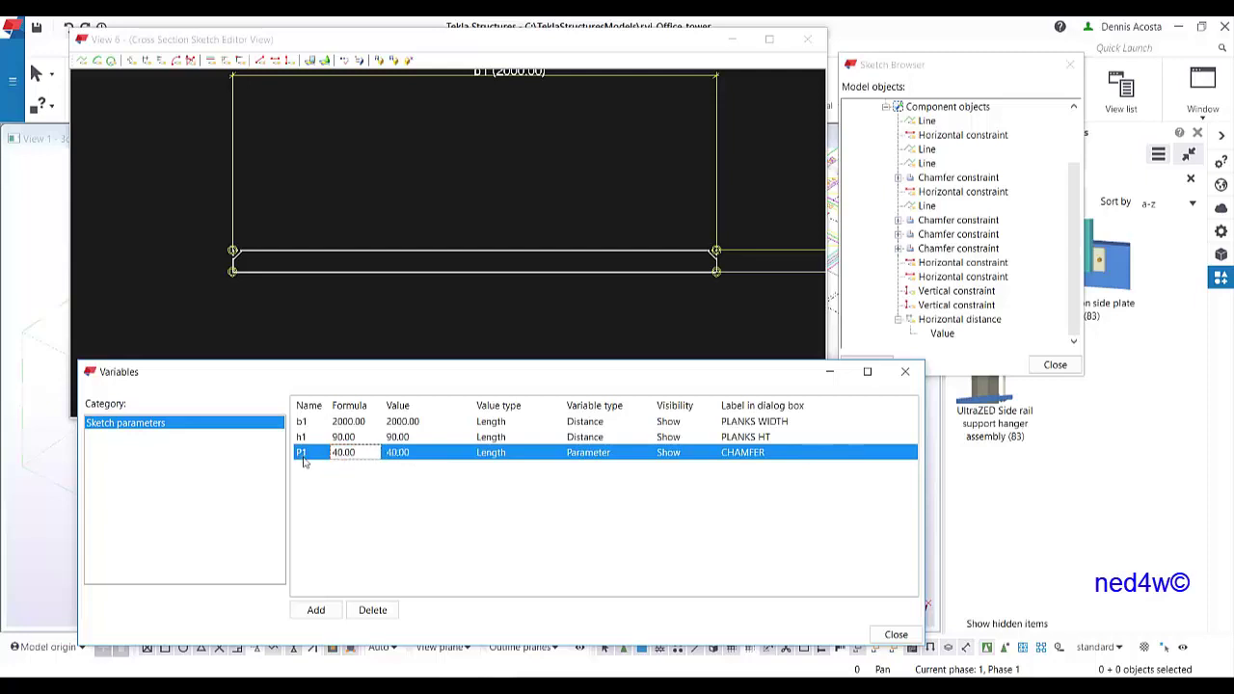
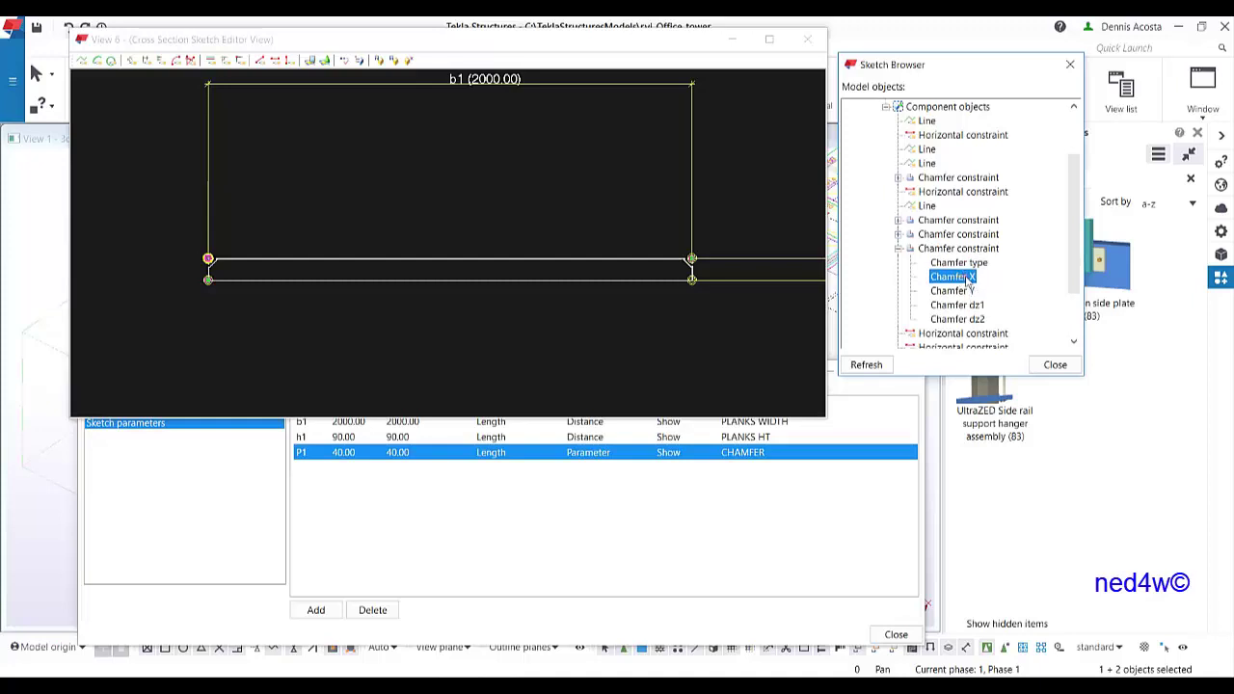
Step: Link Chamfer X and Chamfer Y of the rectangle's upper-left corner chamfer constraint to the parameter P1
click(986, 281)
click(987, 279)
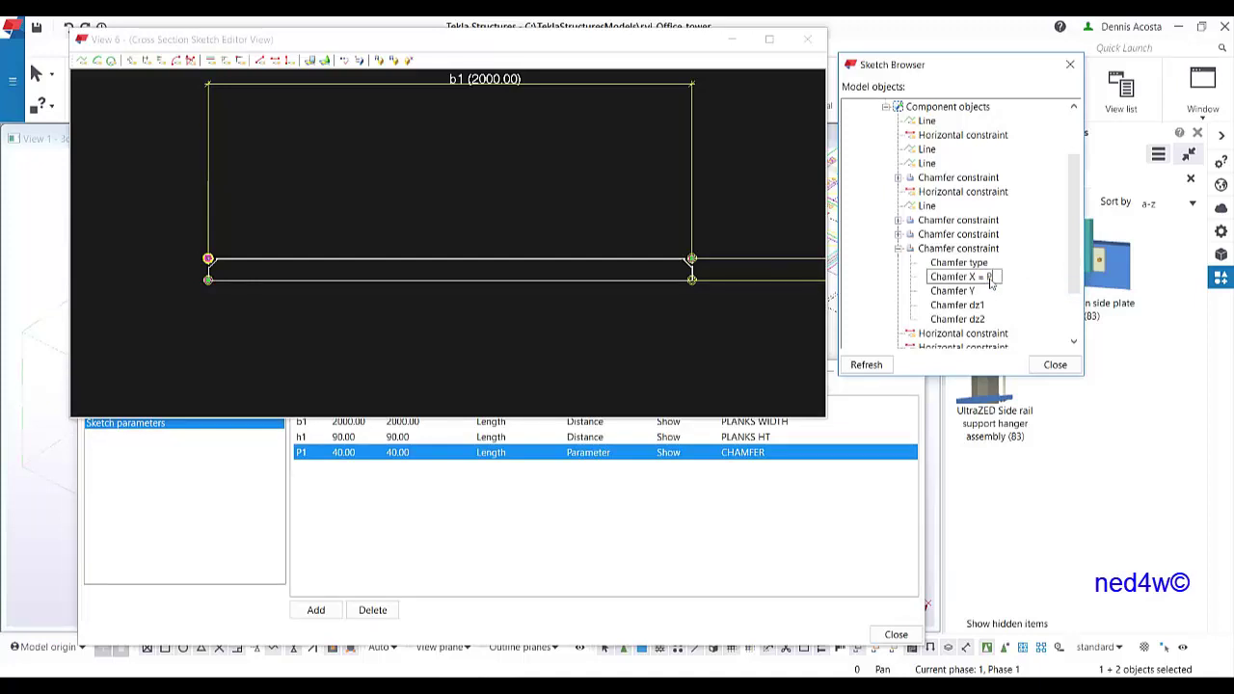
click(964, 292)
right_click(976, 292)
click(993, 298)
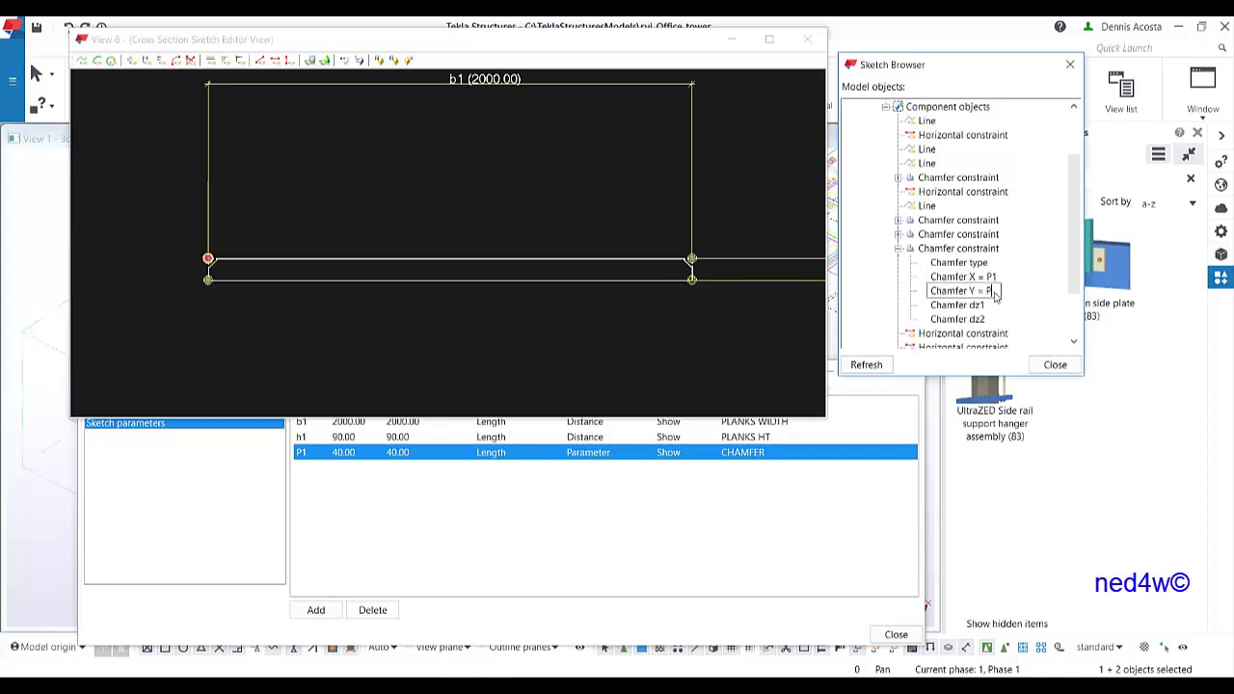
Step: Link Chamfer X and Chamfer Y of the rectangle's upper-right corner chamfer constraint to P1
click(695, 260)
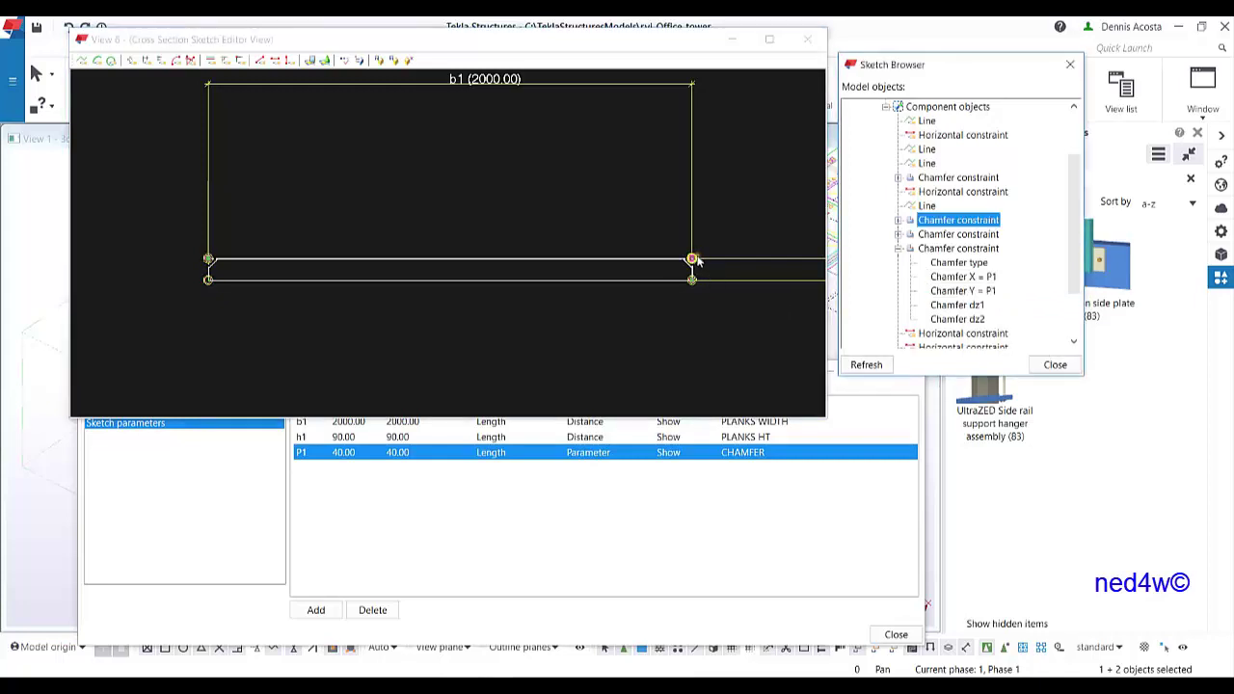
click(898, 221)
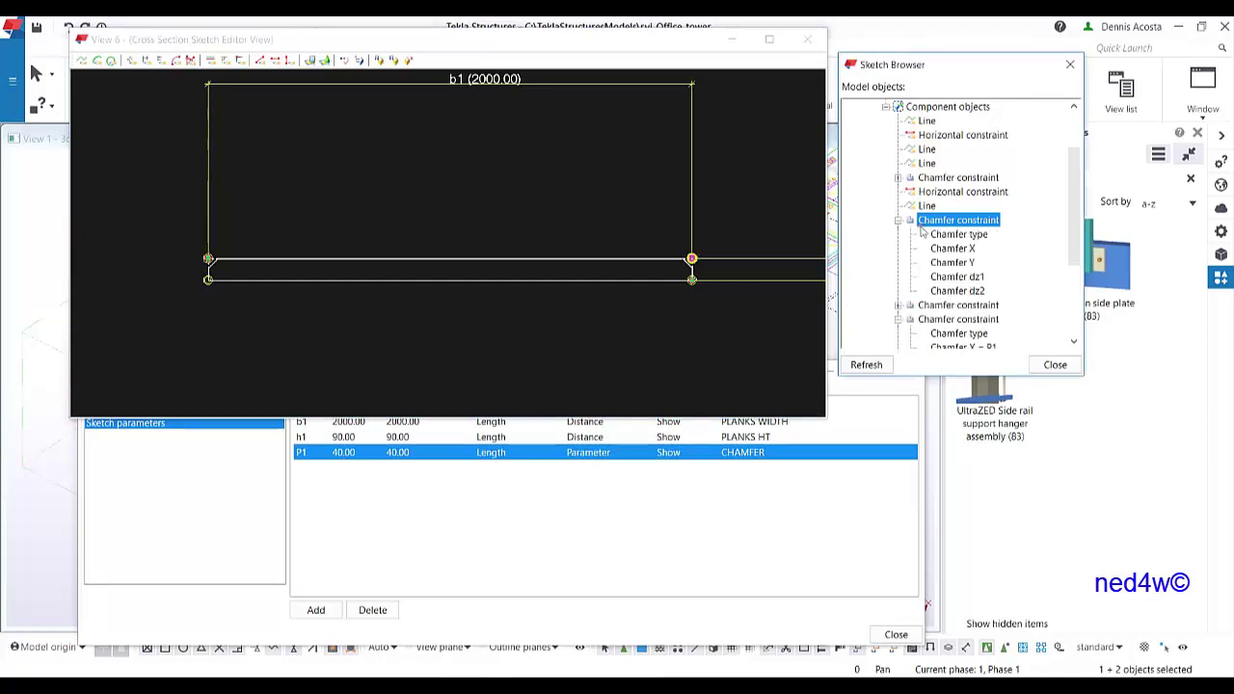
click(964, 252)
right_click(966, 253)
click(983, 258)
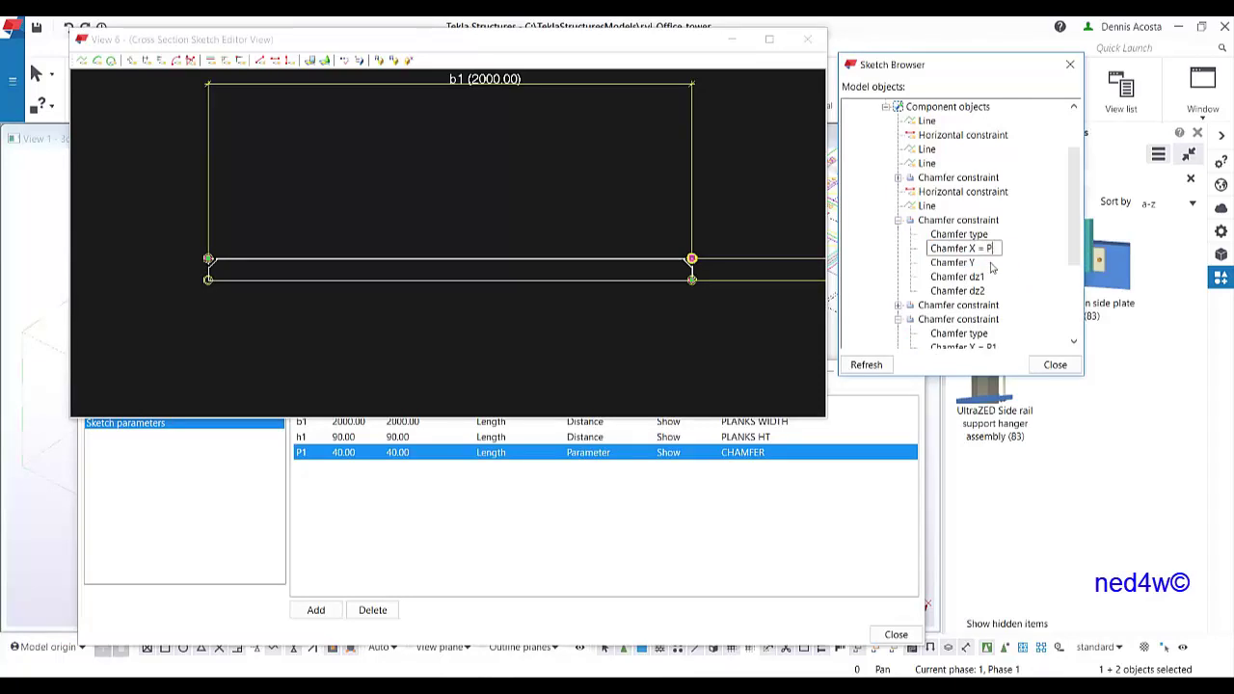
click(967, 265)
right_click(970, 264)
click(995, 271)
key(Return)
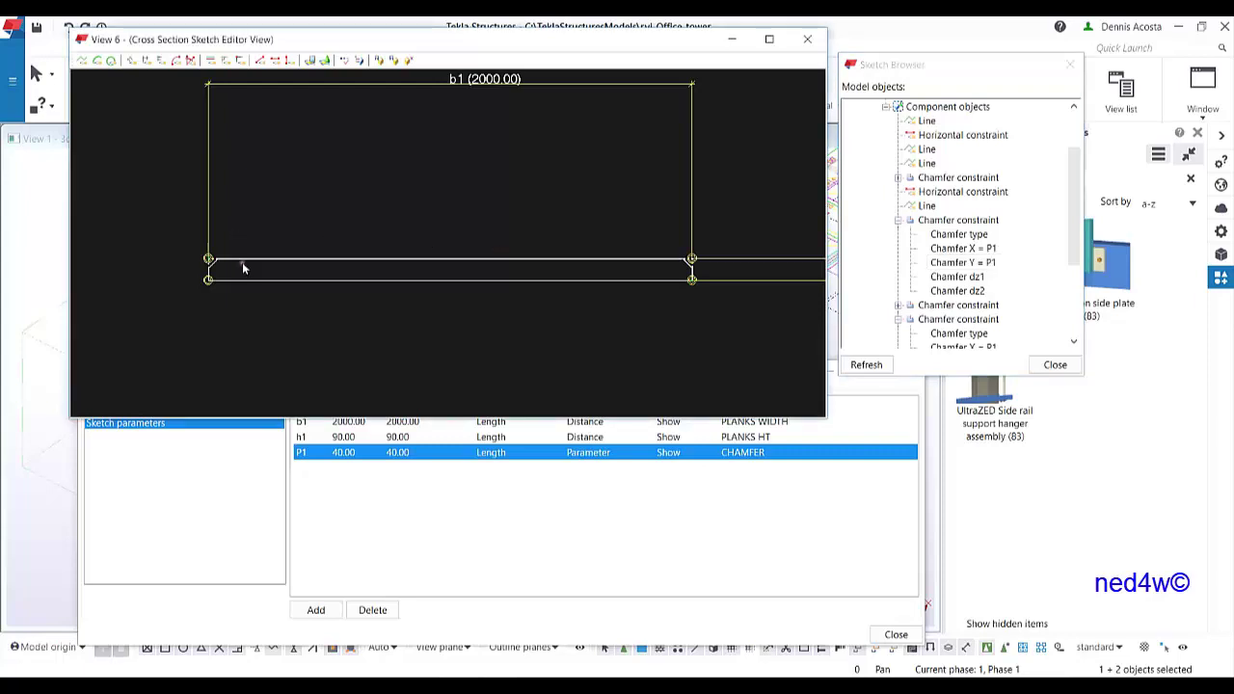
Step: Test the CHAMFER parameter P1 with a formula of 20 and return it to 40
middle_drag(237, 241, 392, 279)
scroll(389, 311, up, 4)
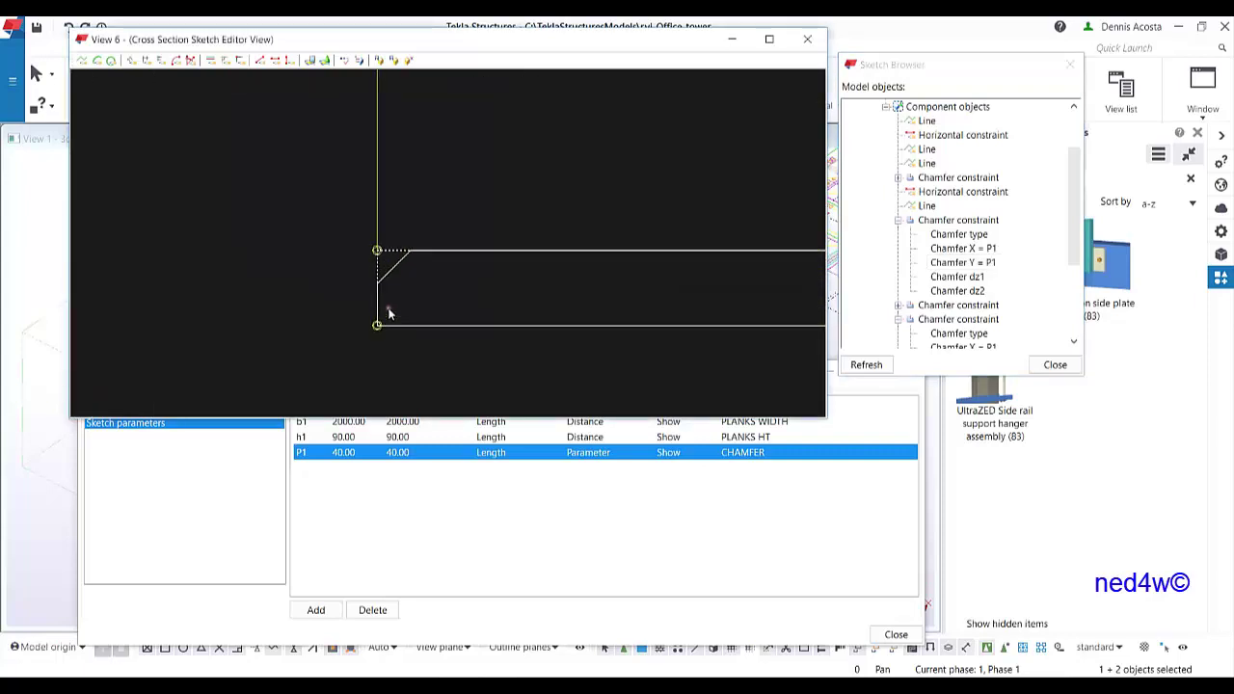
click(340, 452)
click(341, 453)
text(20)
key(Return)
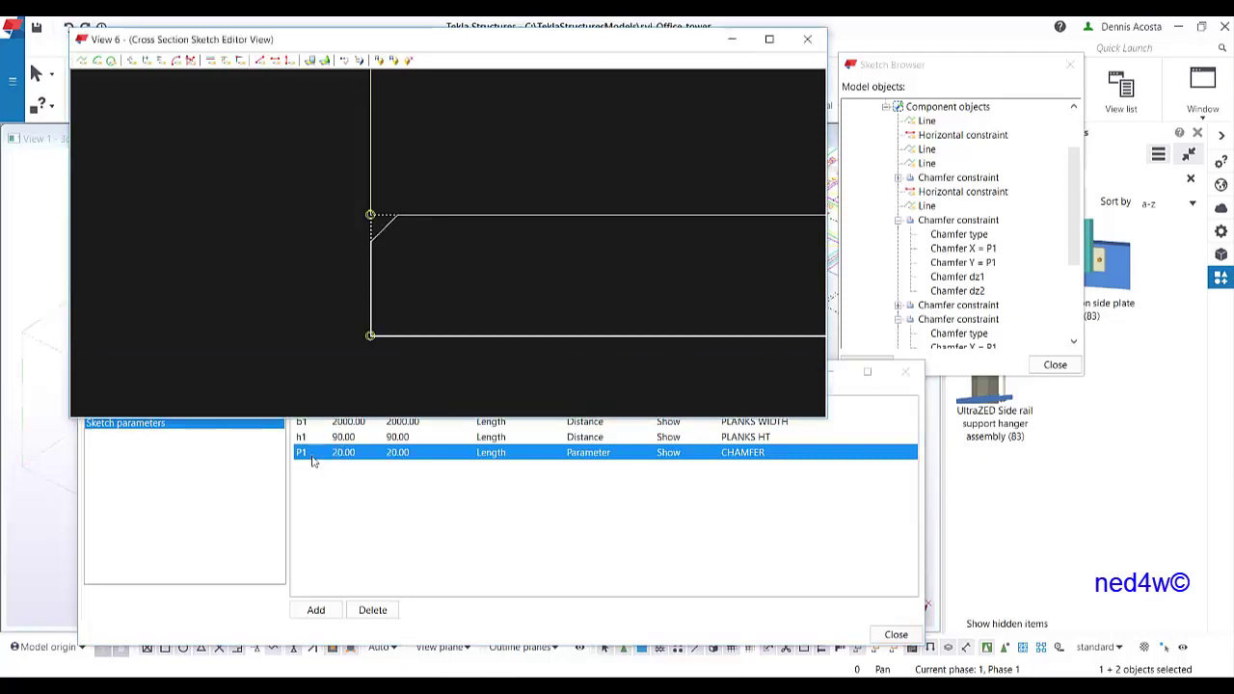
click(358, 452)
click(355, 453)
text(40)
key(Return)
Step: Test the PLANKS HT variable h1 with a formula of 70 and return it to 90
click(371, 436)
click(344, 437)
text(9)
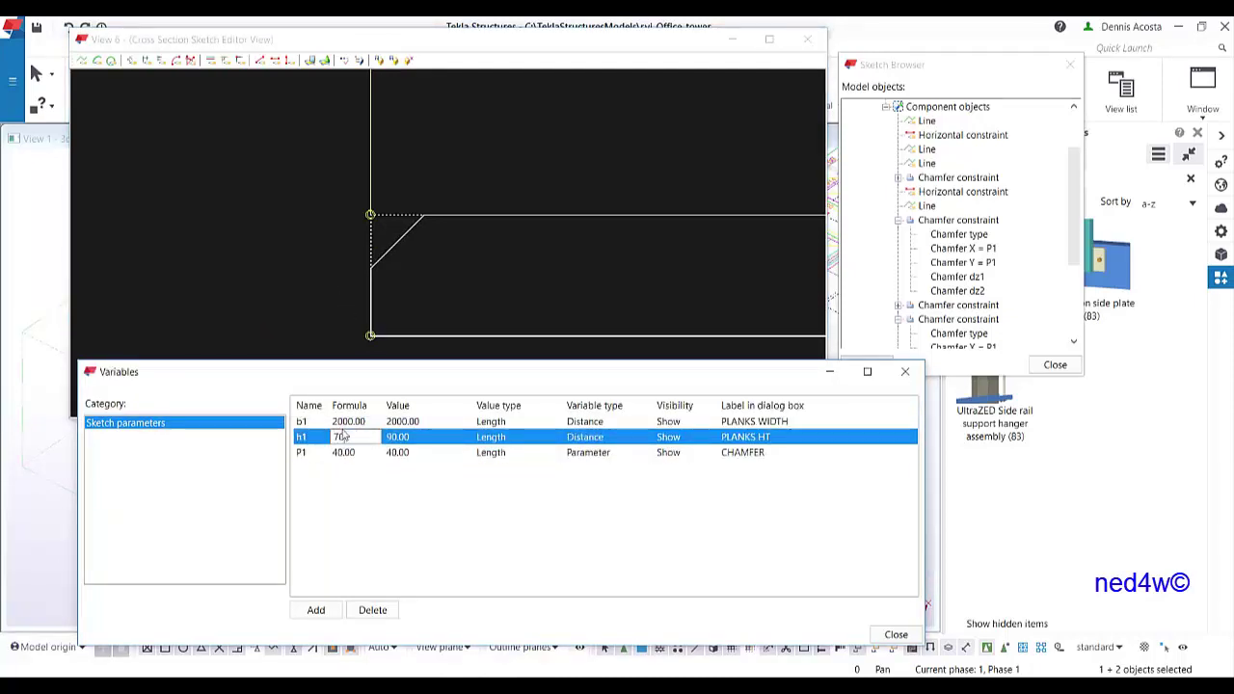
text(0)
key(Return)
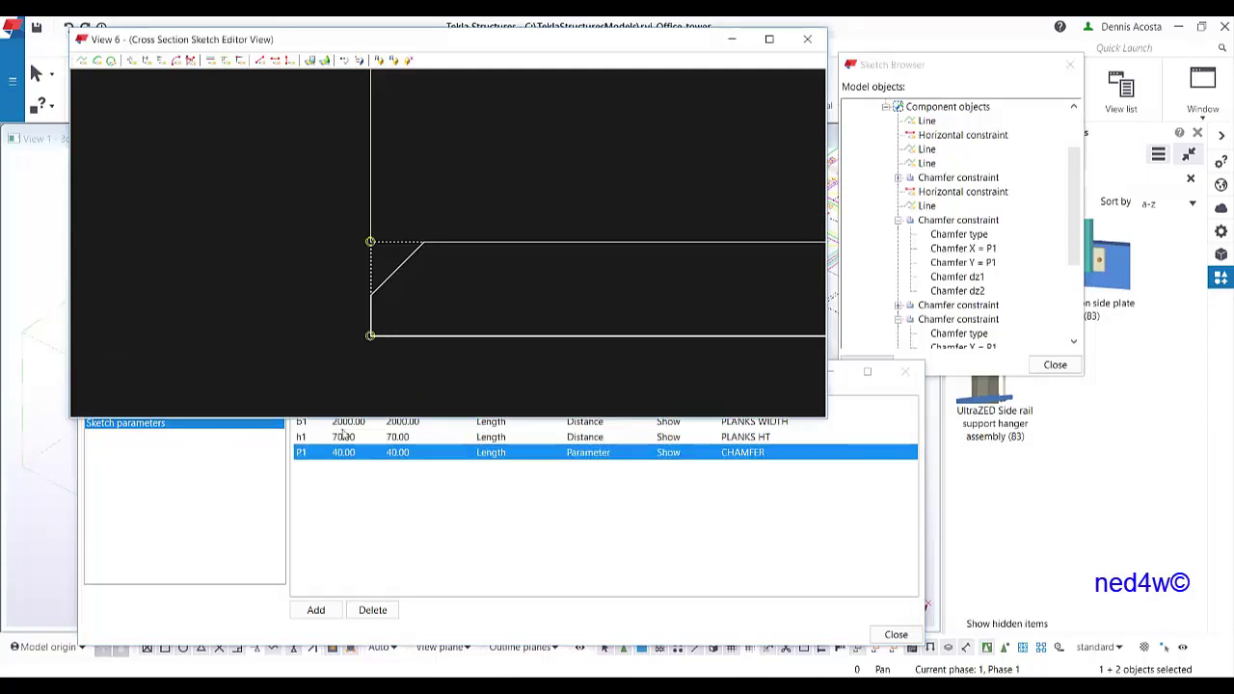
click(355, 436)
click(349, 437)
text(90)
key(Return)
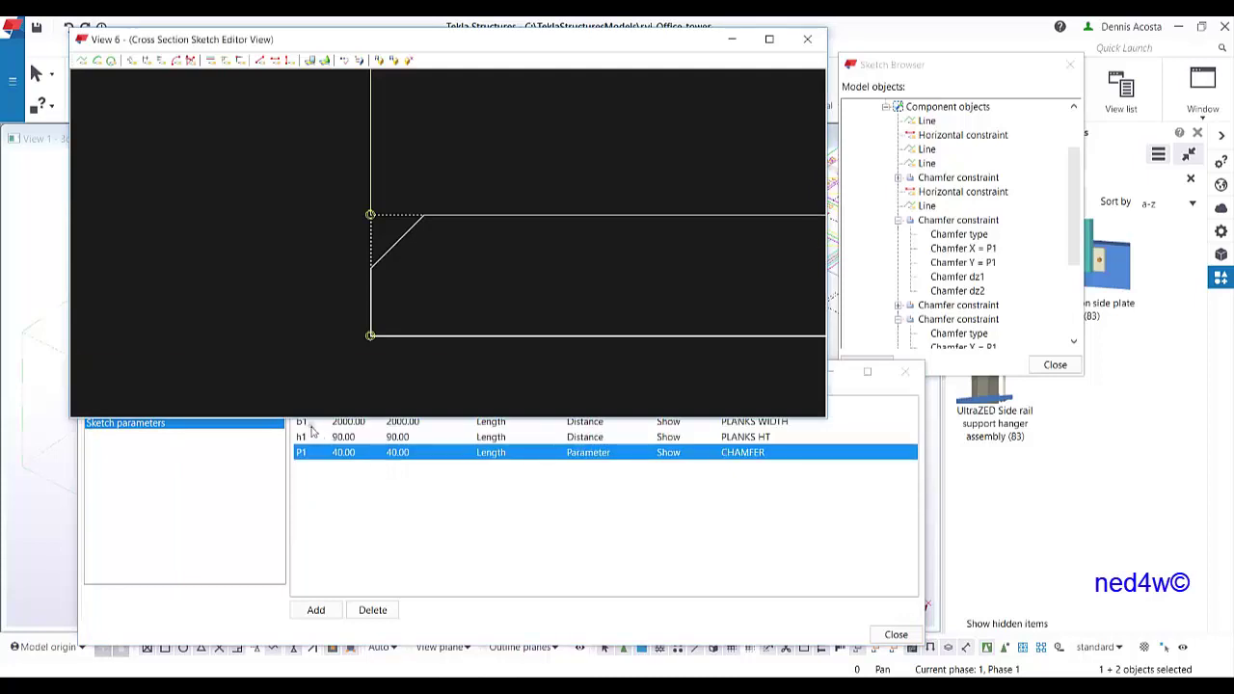
Step: Set the formula of the PLANKS WIDTH variable b1 to 1200
scroll(553, 266, down, 5)
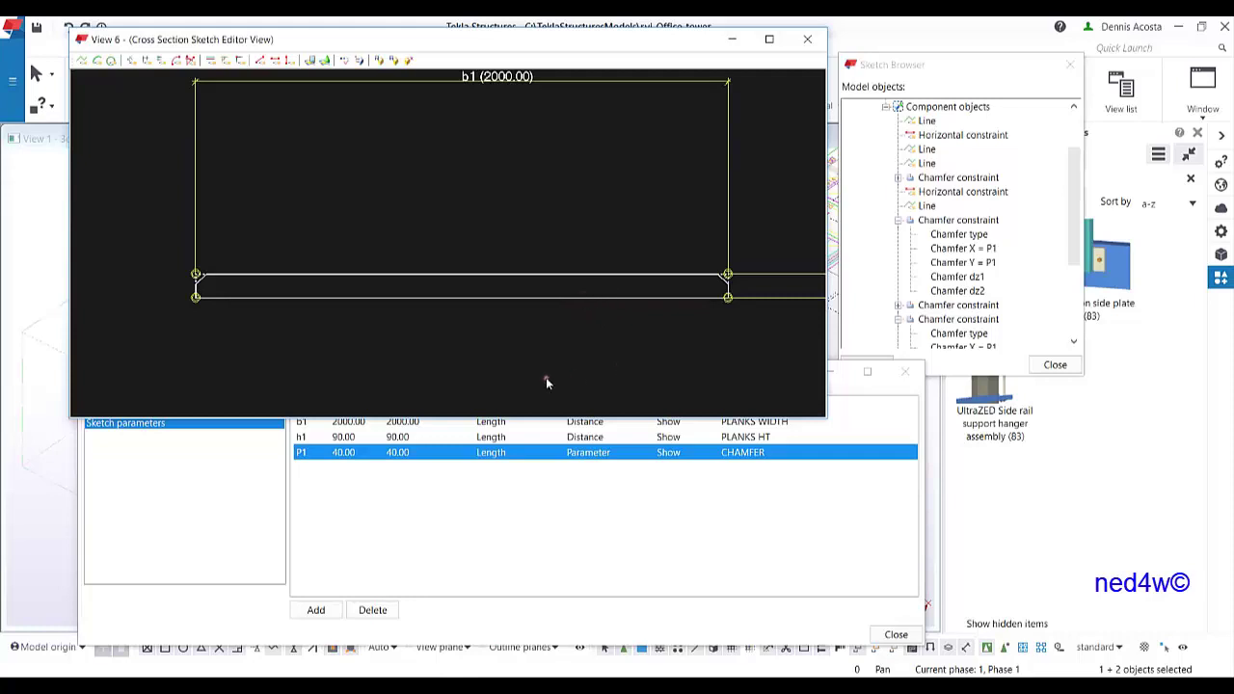
click(367, 422)
click(366, 422)
text(120)
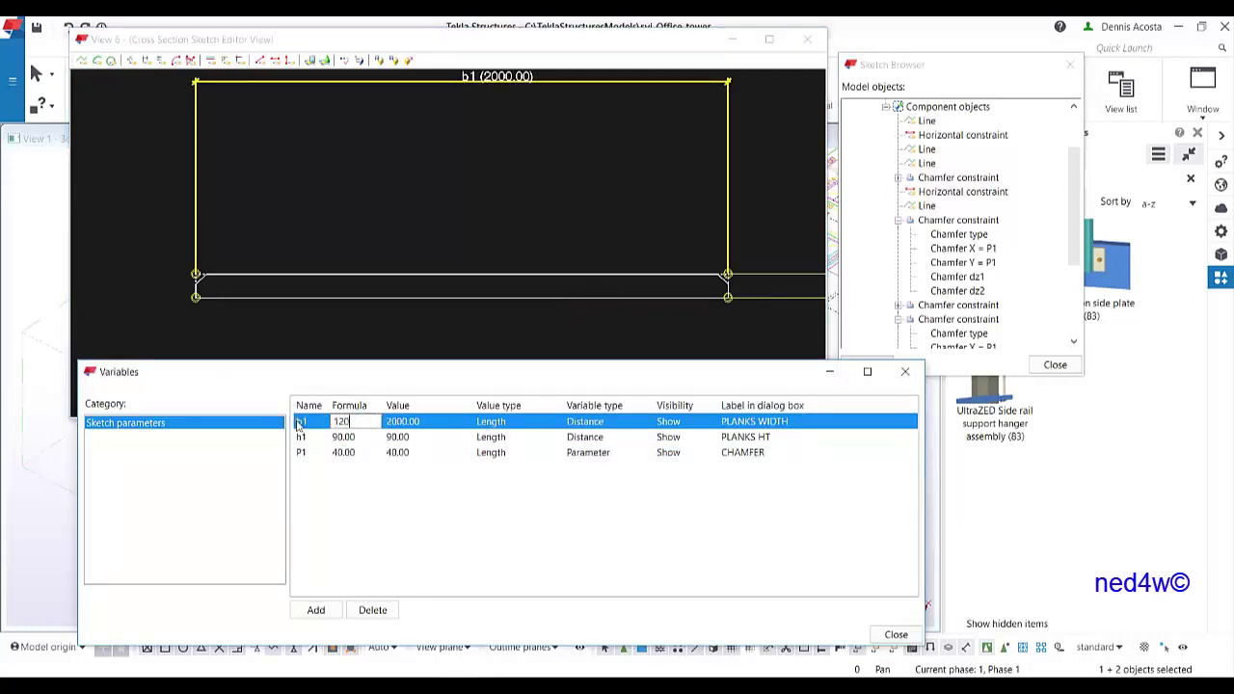
text(0)
key(Return)
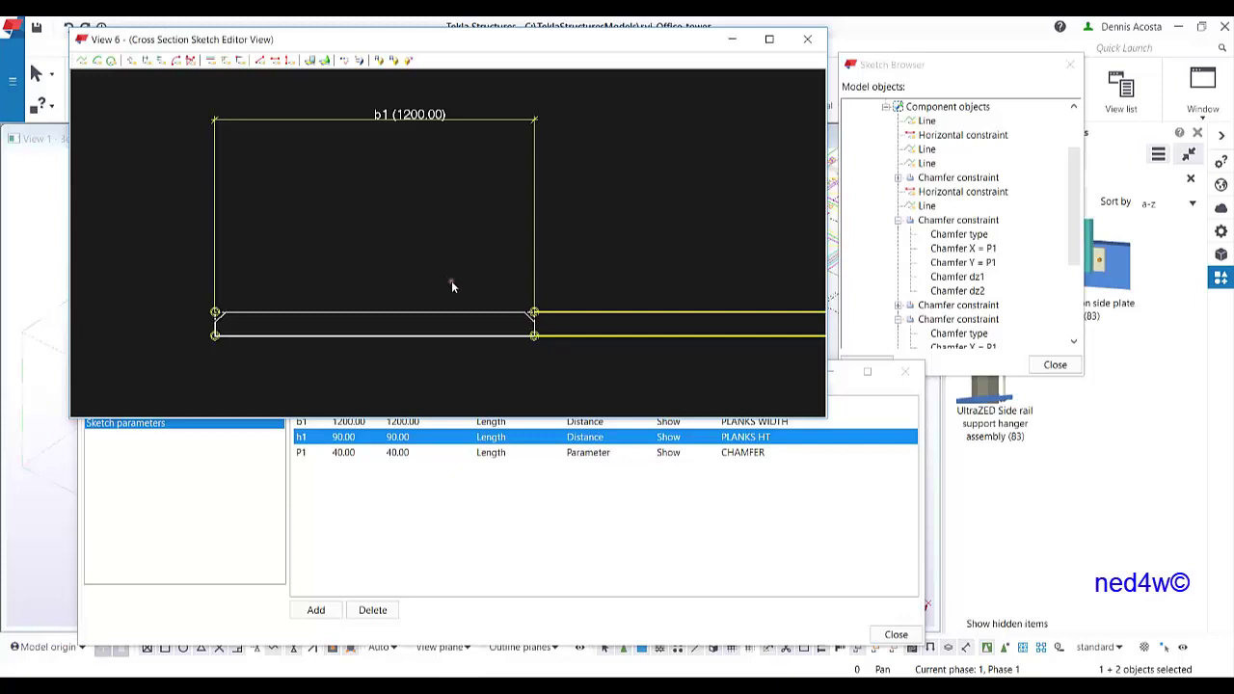
Step: Close the sketch and save it as a user profile cross section with the prefix RVI
middle_drag(451, 281, 514, 270)
click(412, 60)
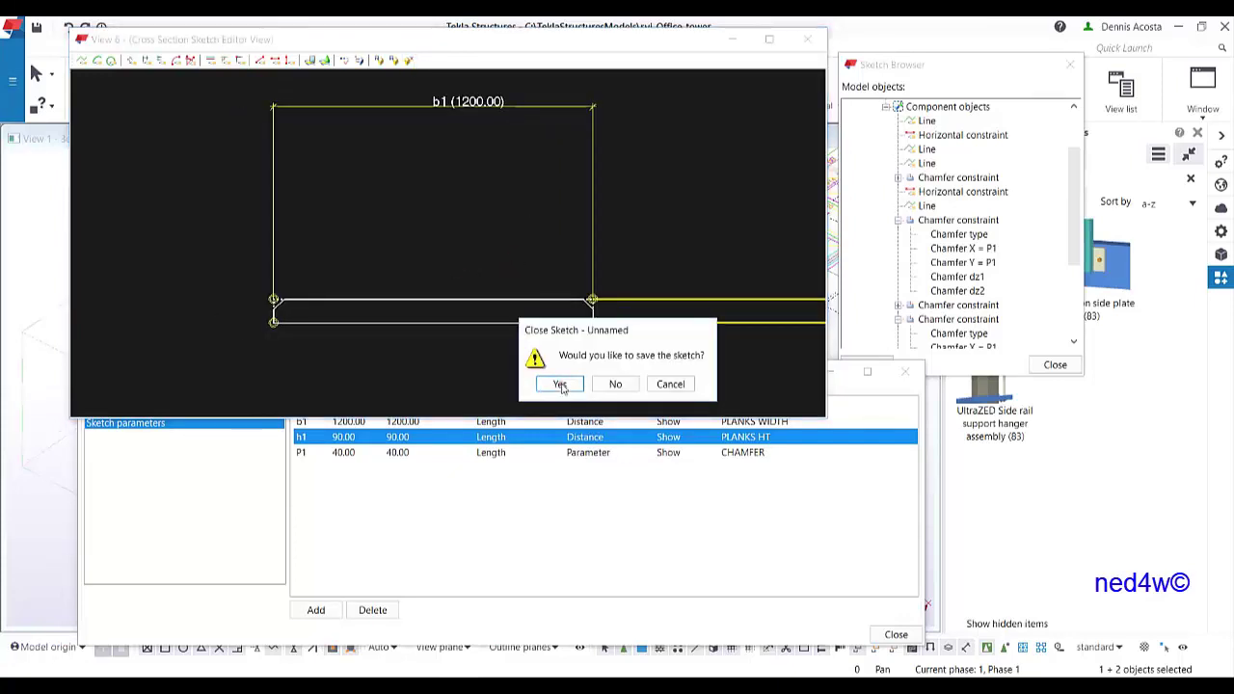
click(560, 385)
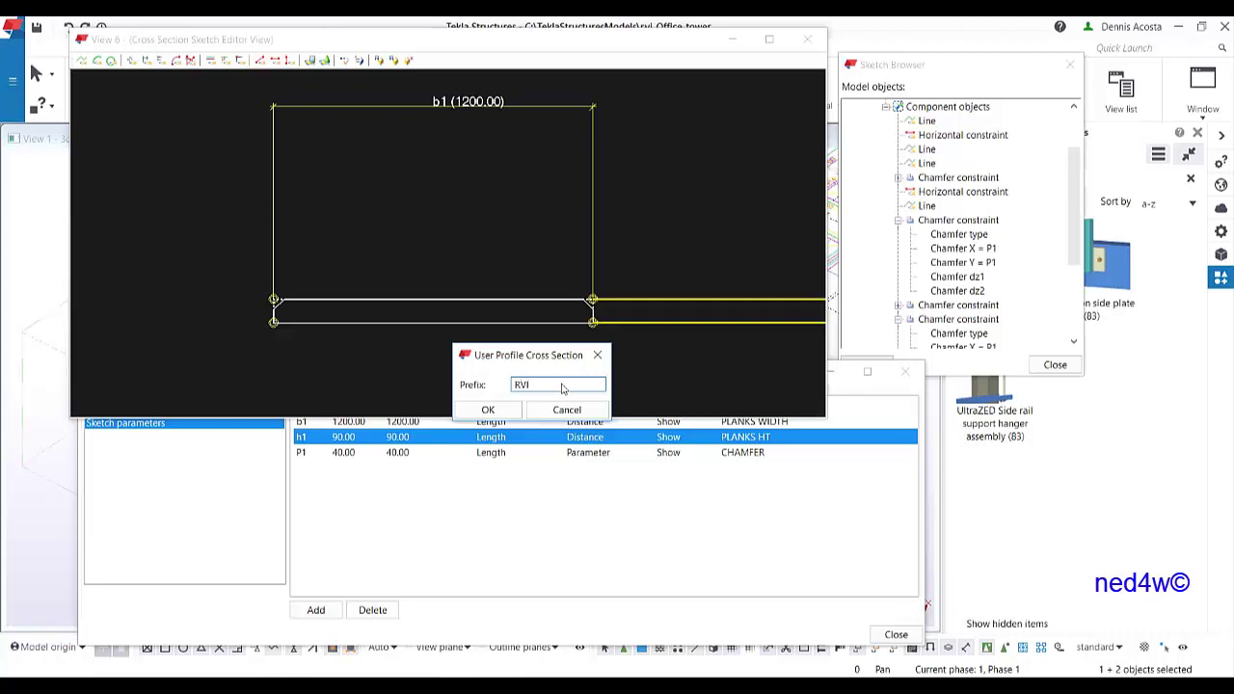
click(497, 410)
Step: Start a concrete beam in the 3D view and open the concrete beam properties
scroll(540, 444, up, 10)
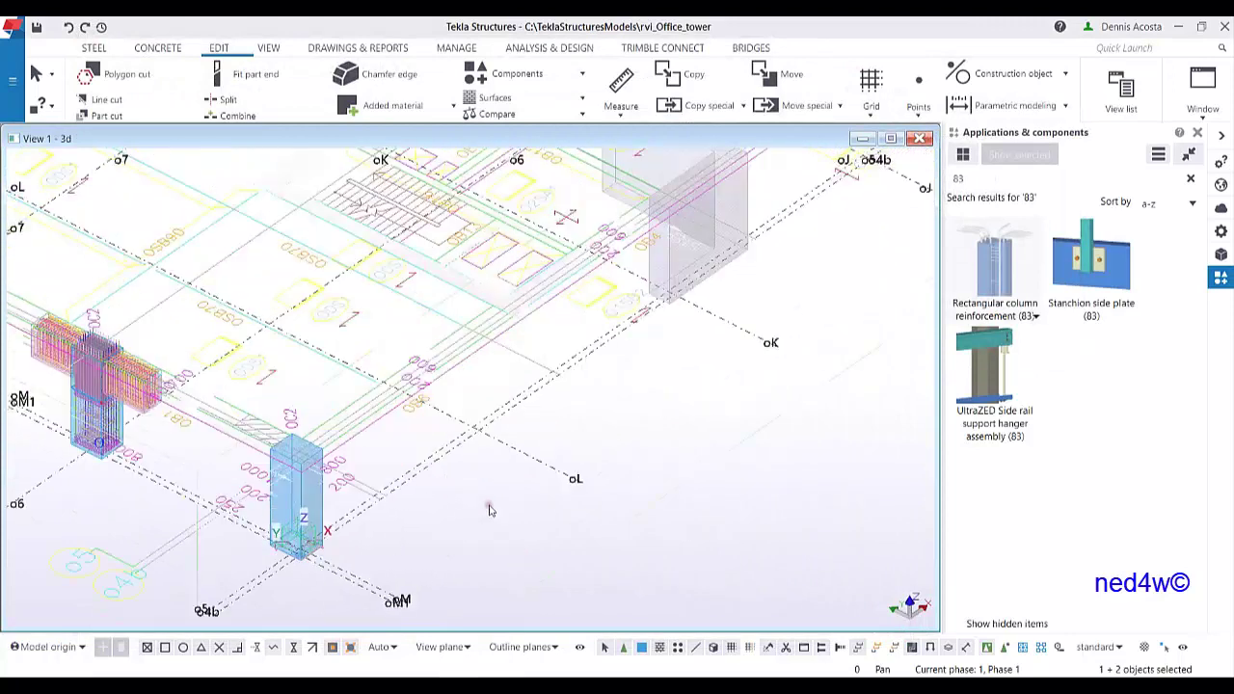
scroll(435, 428, up, 8)
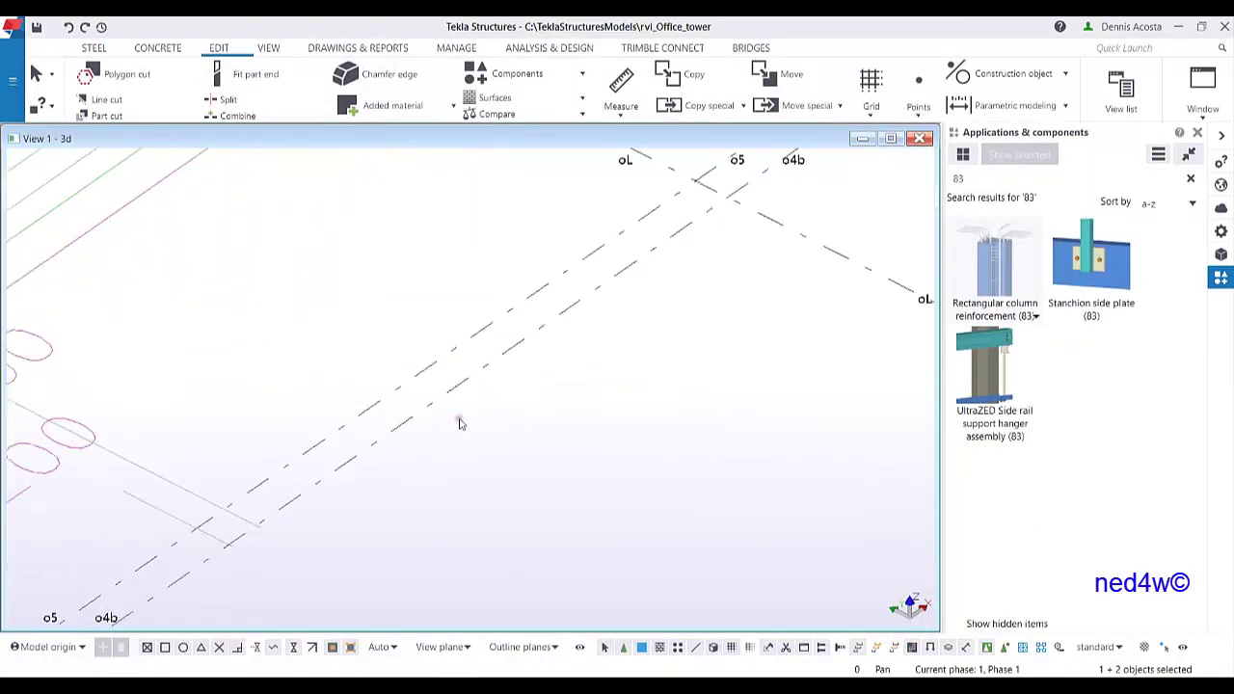
click(154, 50)
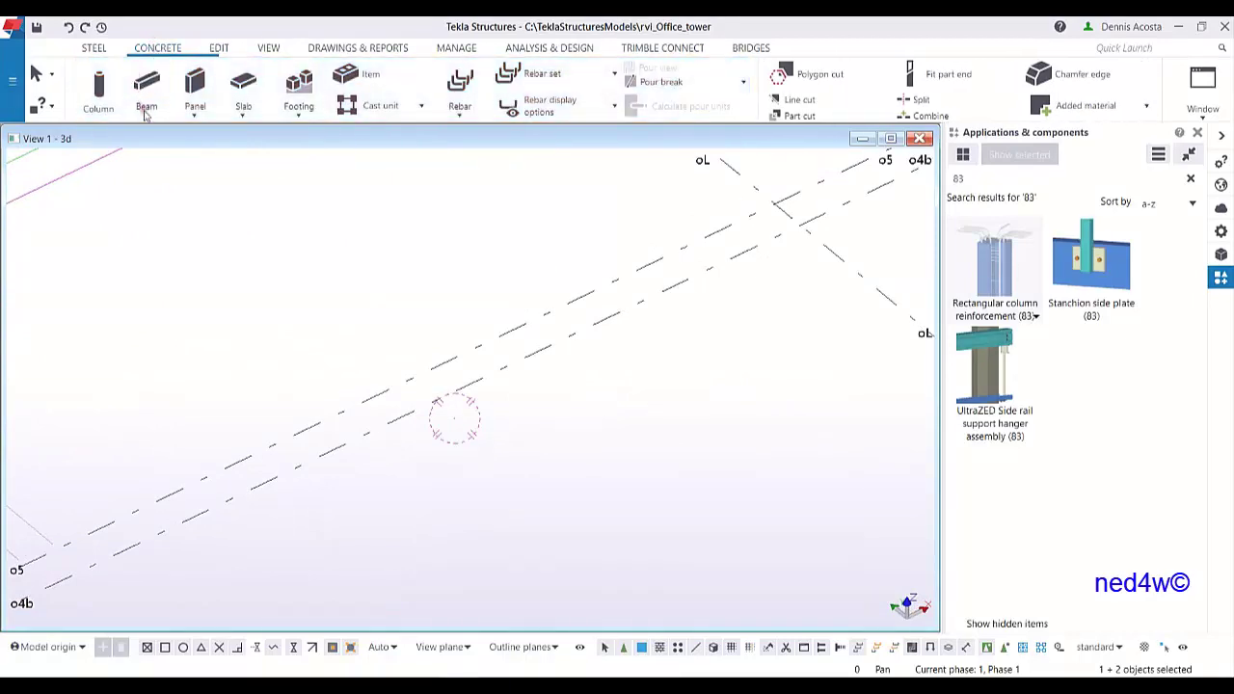
click(147, 112)
click(156, 140)
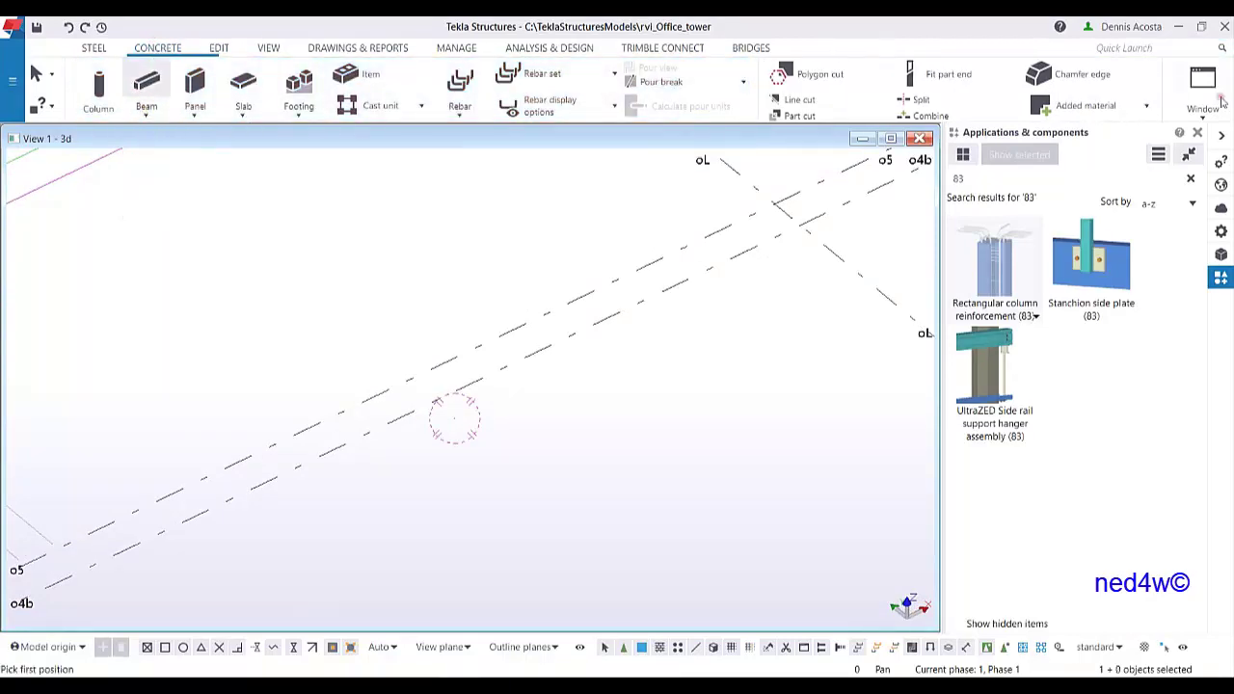
double_click(156, 92)
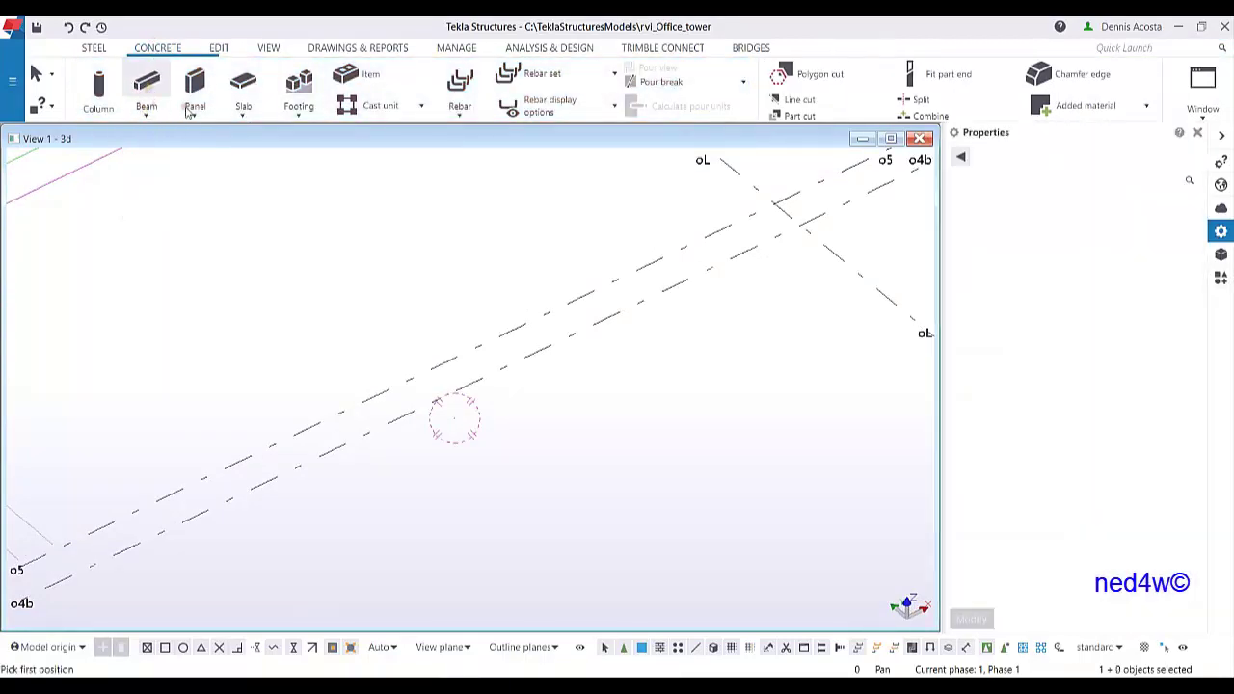
scroll(1102, 261, up, 3)
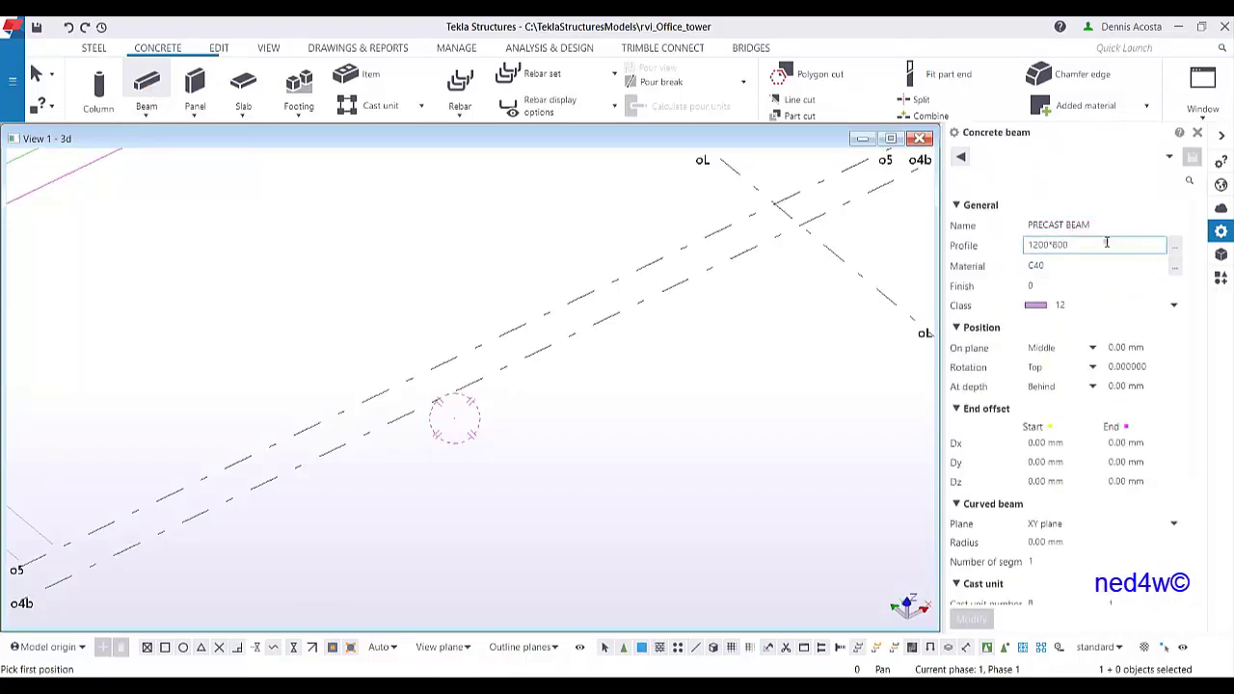
Step: Filter the profile catalog by RVI* and assign the user-defined parametric profile RVI1200*90*40 to the concrete beam
click(1176, 252)
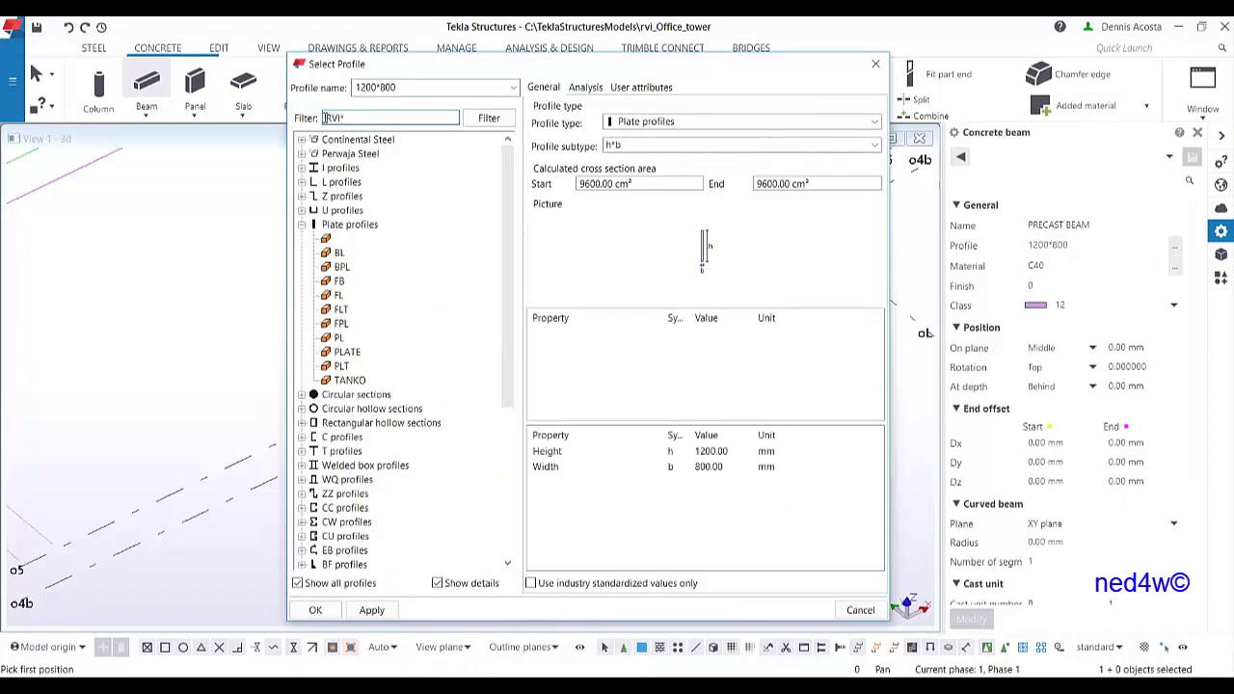
click(489, 118)
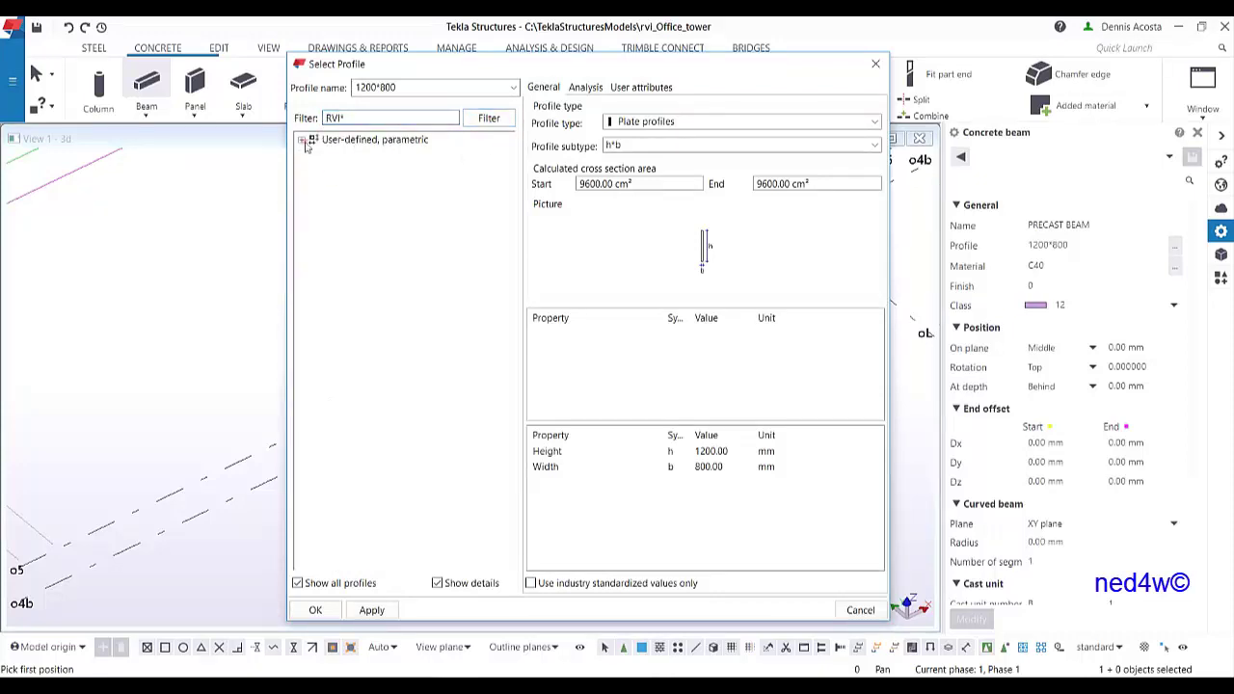
click(302, 141)
click(342, 155)
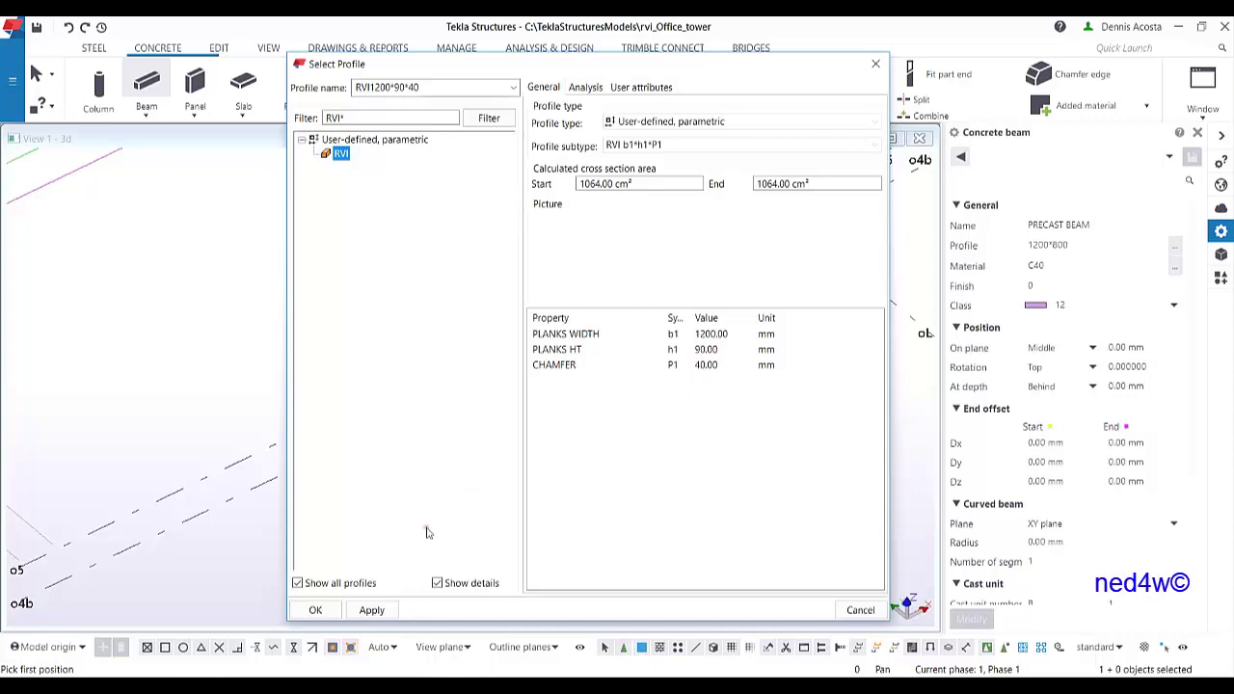
click(374, 609)
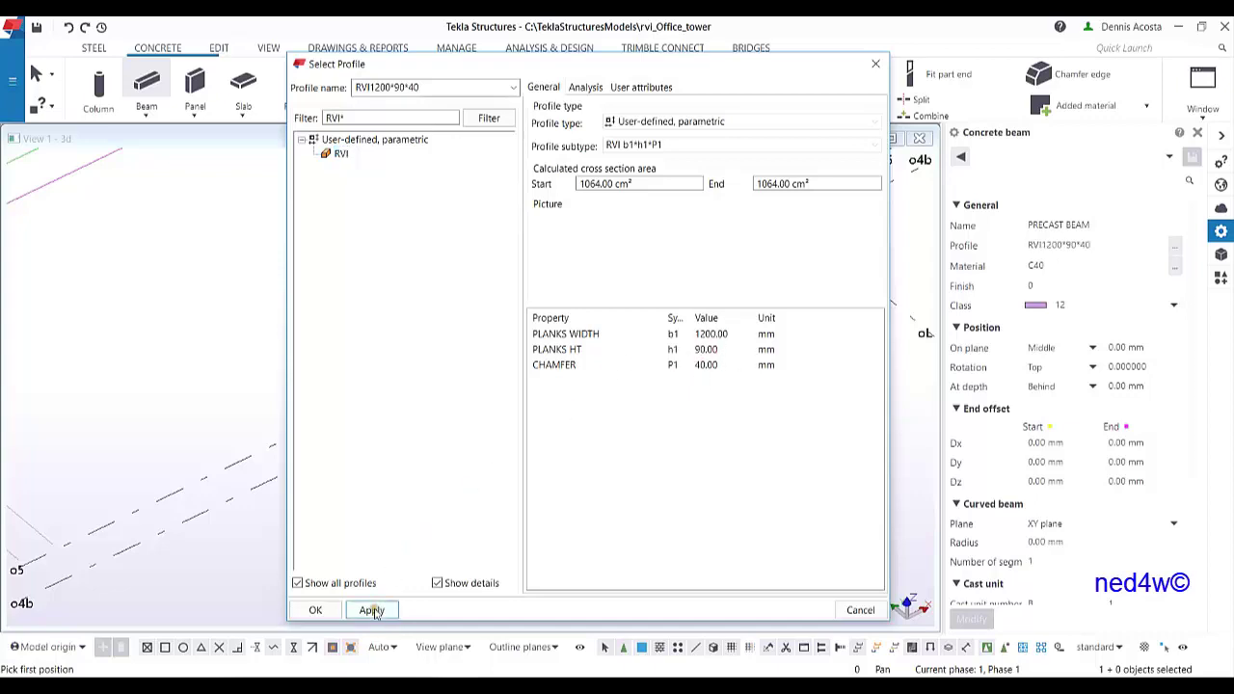
click(316, 610)
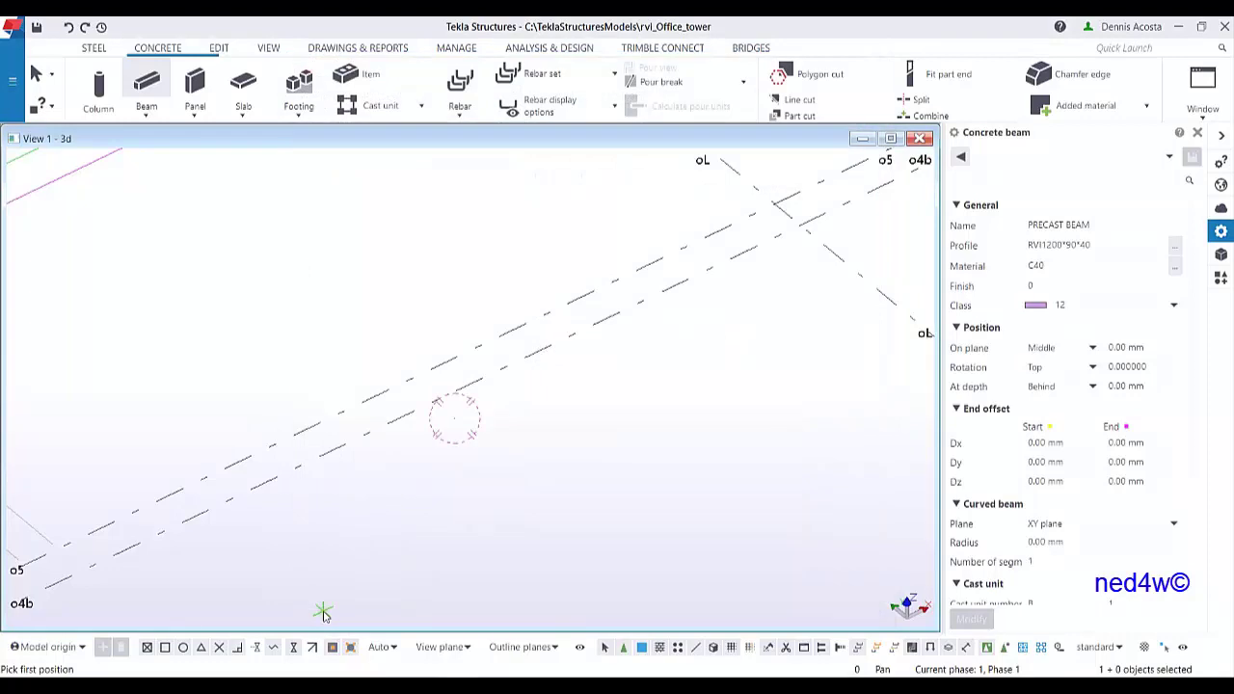
Step: Place the concrete beam along grid line o4b, about 1850 mm long, and end the beam command
click(337, 451)
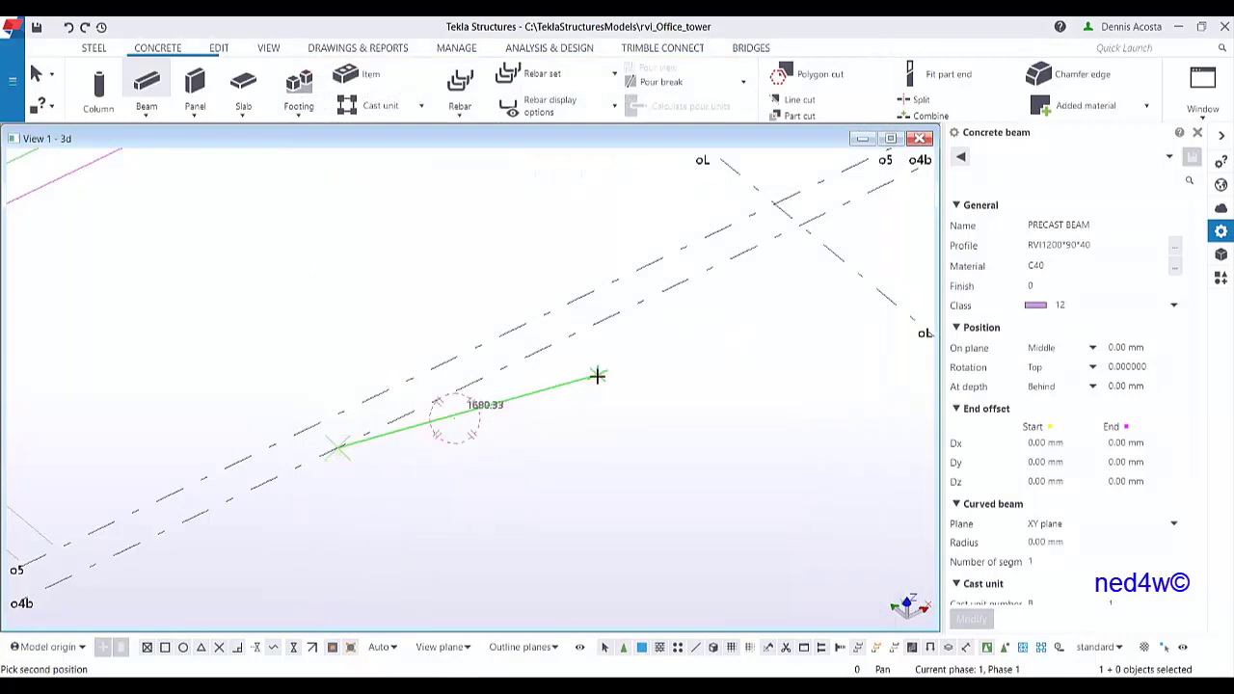
click(585, 327)
right_click(623, 247)
key(Escape)
scroll(415, 512, up, 3)
scroll(409, 503, down, 2)
ctrl+middle_drag(415, 492, 592, 418)
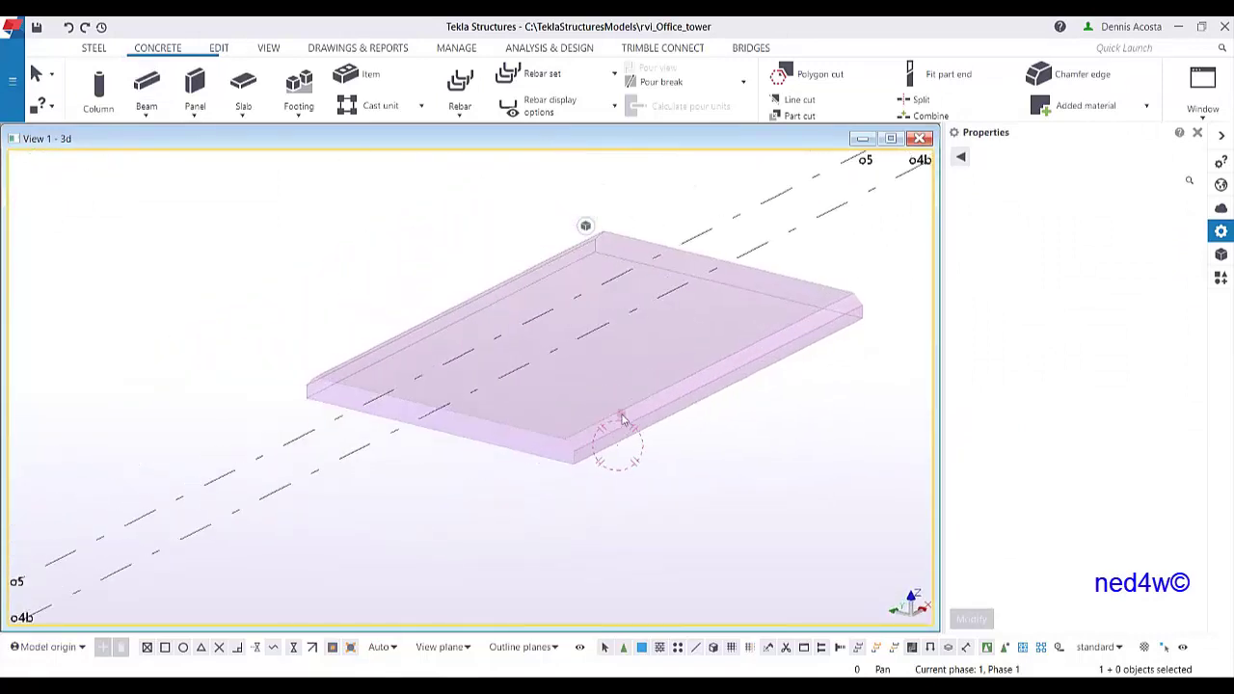
scroll(569, 458, up, 2)
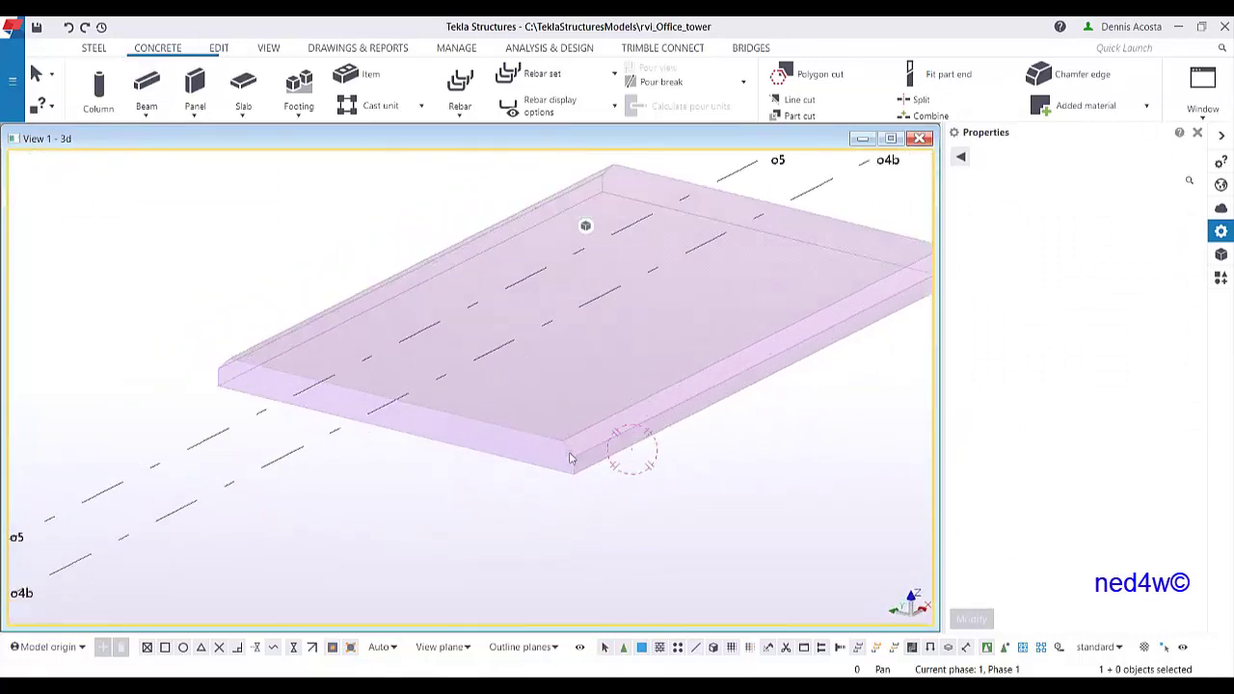
Step: Change the placed plank beam's profile to RVI2400*90*40 and apply the modification
click(570, 459)
ctrl+middle_drag(578, 463, 655, 448)
click(1045, 246)
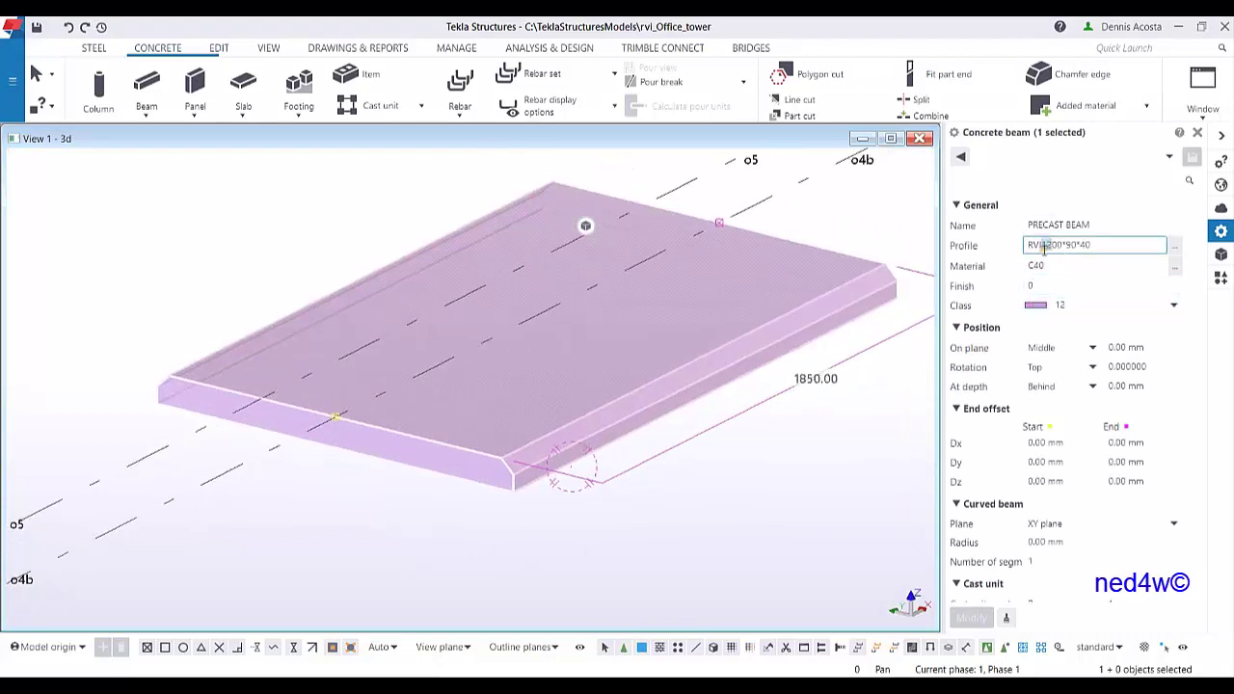
text(2)
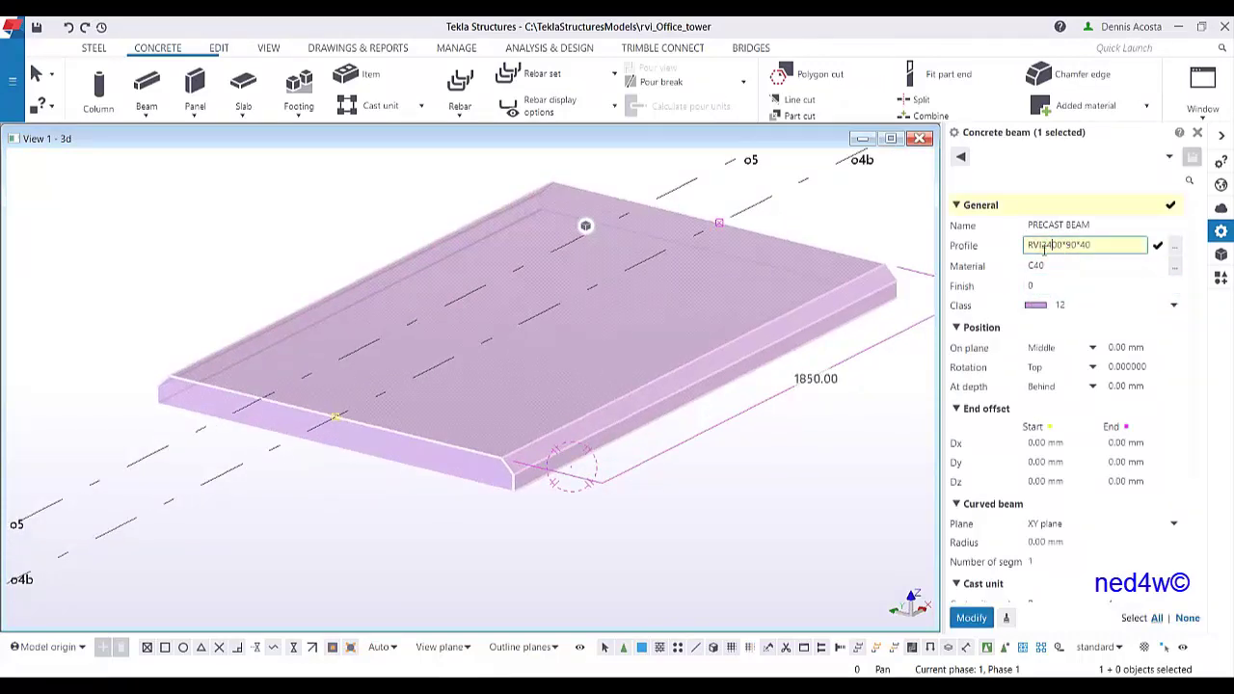
key(Return)
scroll(565, 324, down, 4)
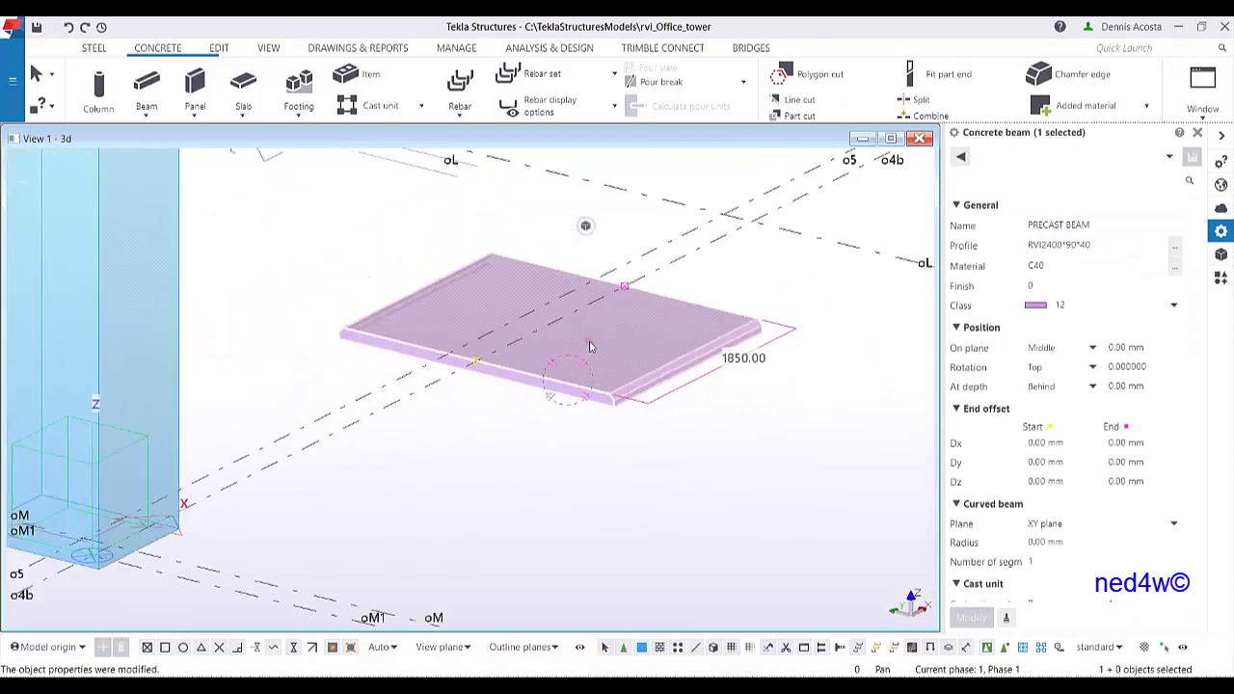
scroll(591, 347, up, 2)
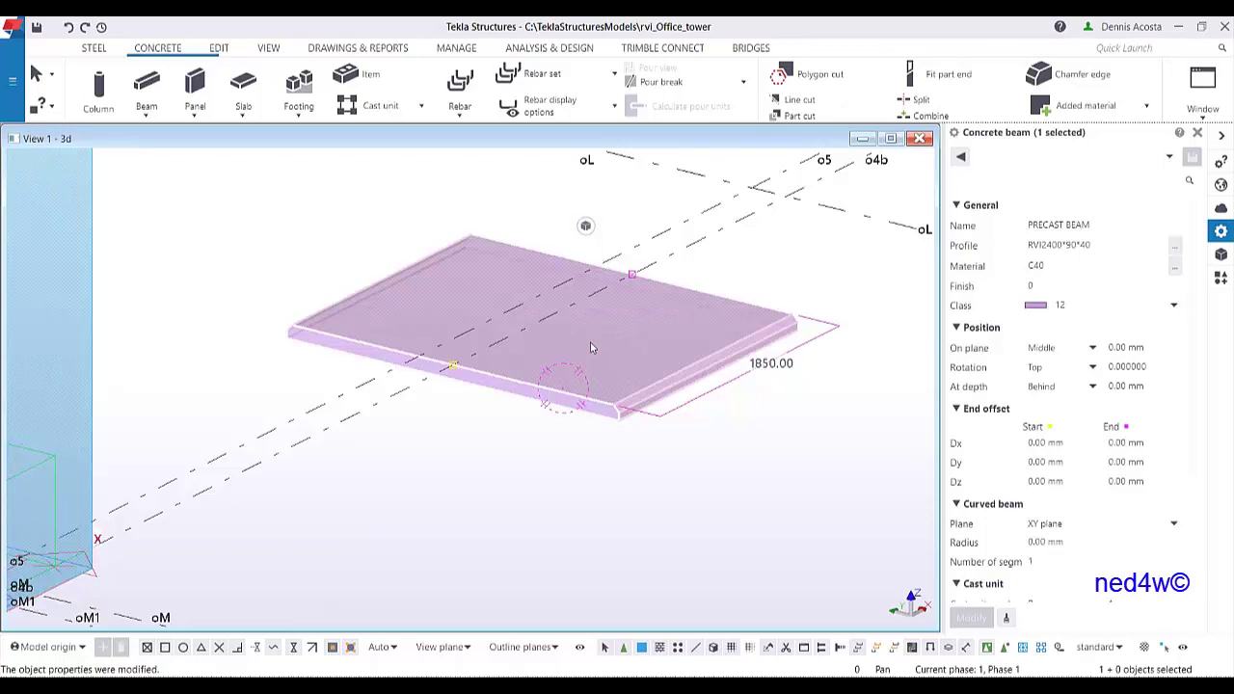
Step: Reselect the placed plank beam and open its profile selection to view the RVI profile's parameters
scroll(591, 348, up, 1)
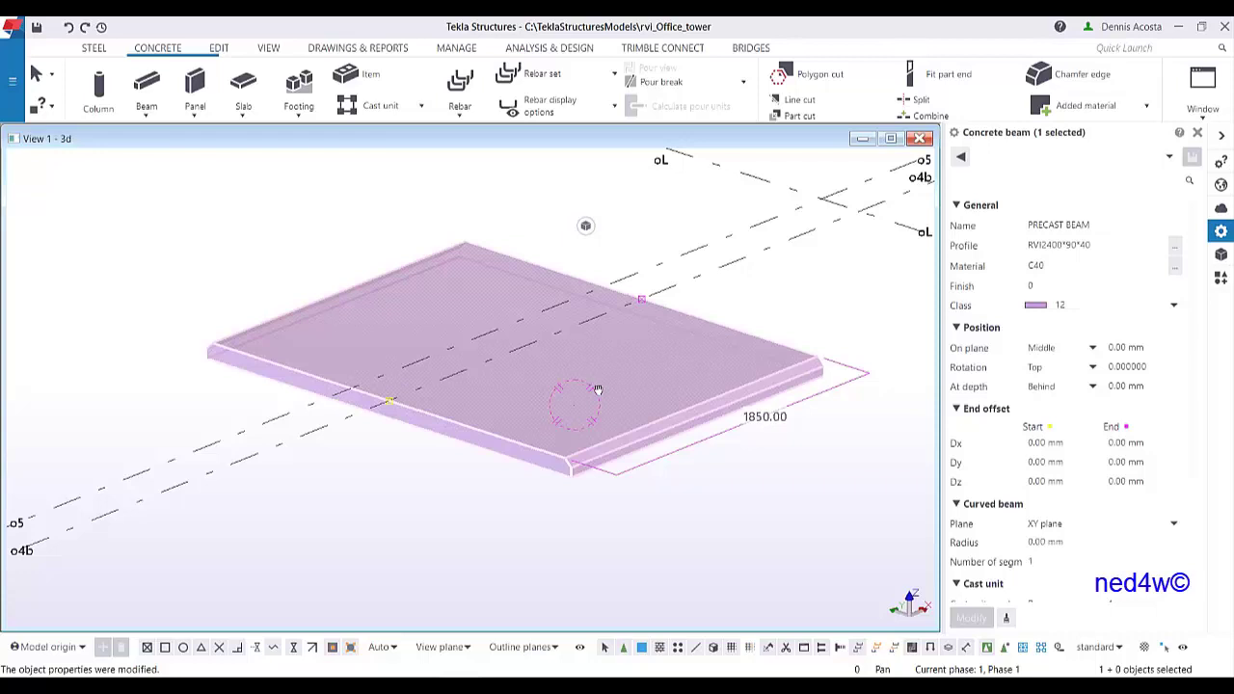
click(798, 313)
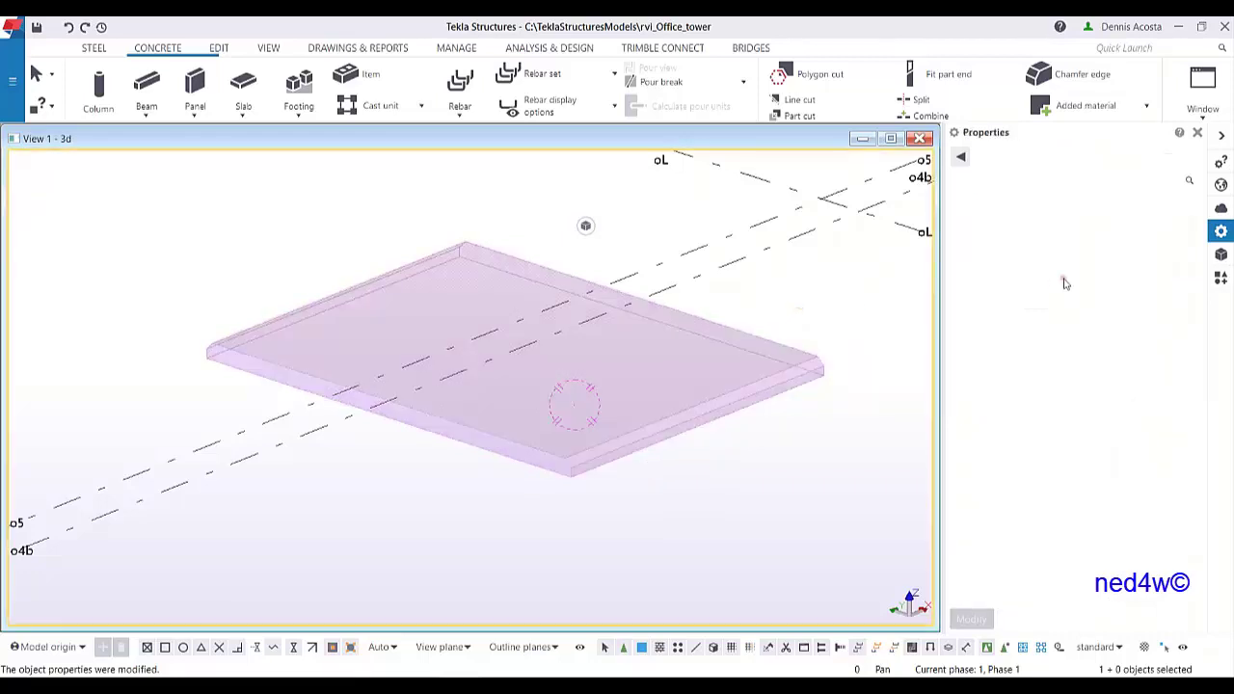
click(818, 362)
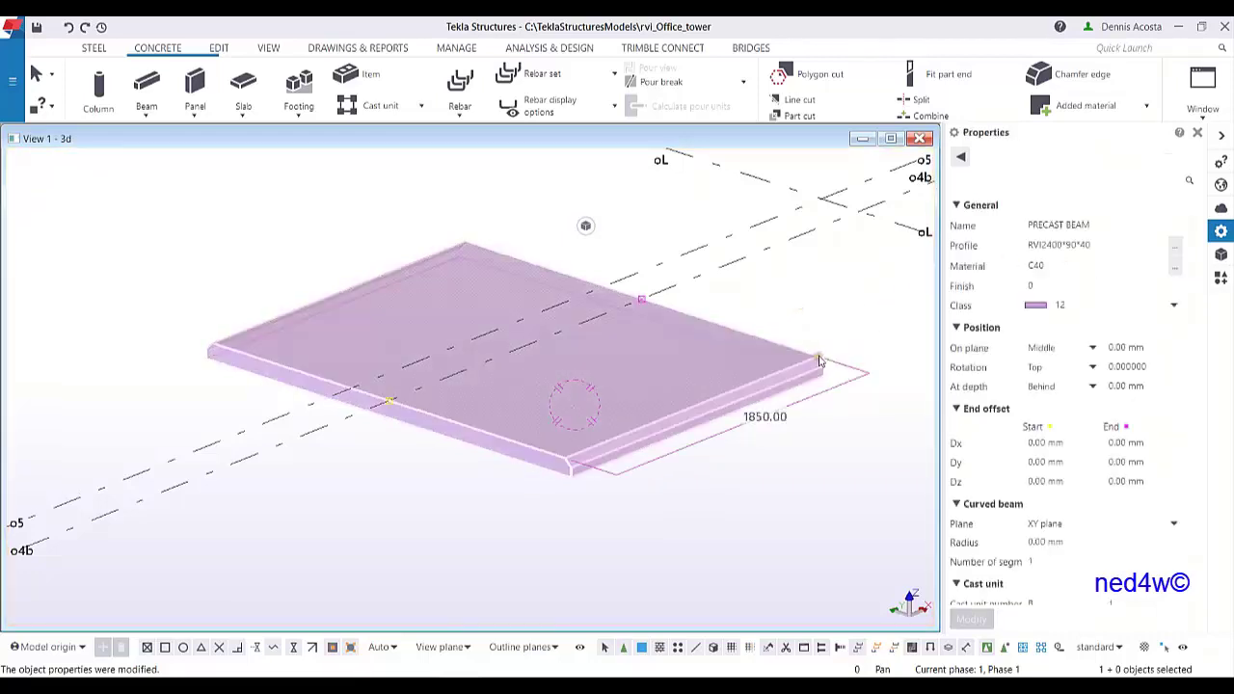
click(1175, 248)
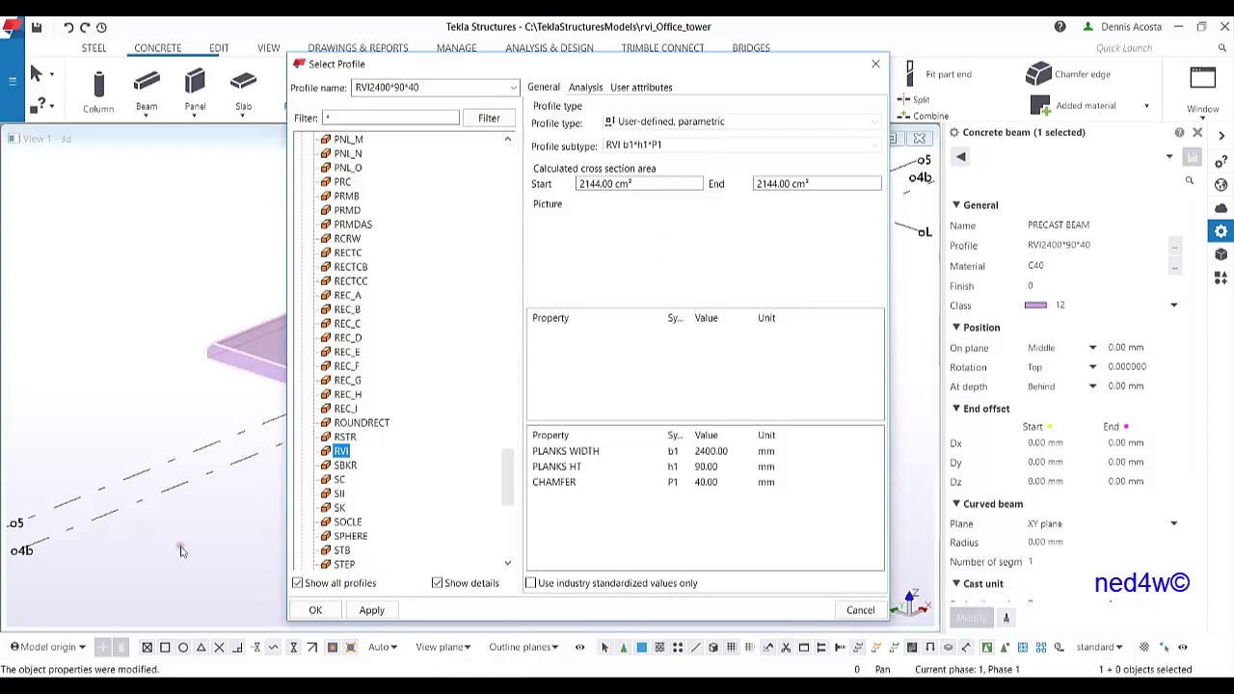
Step: Find and launch Paint with a blank canvas
click(146, 571)
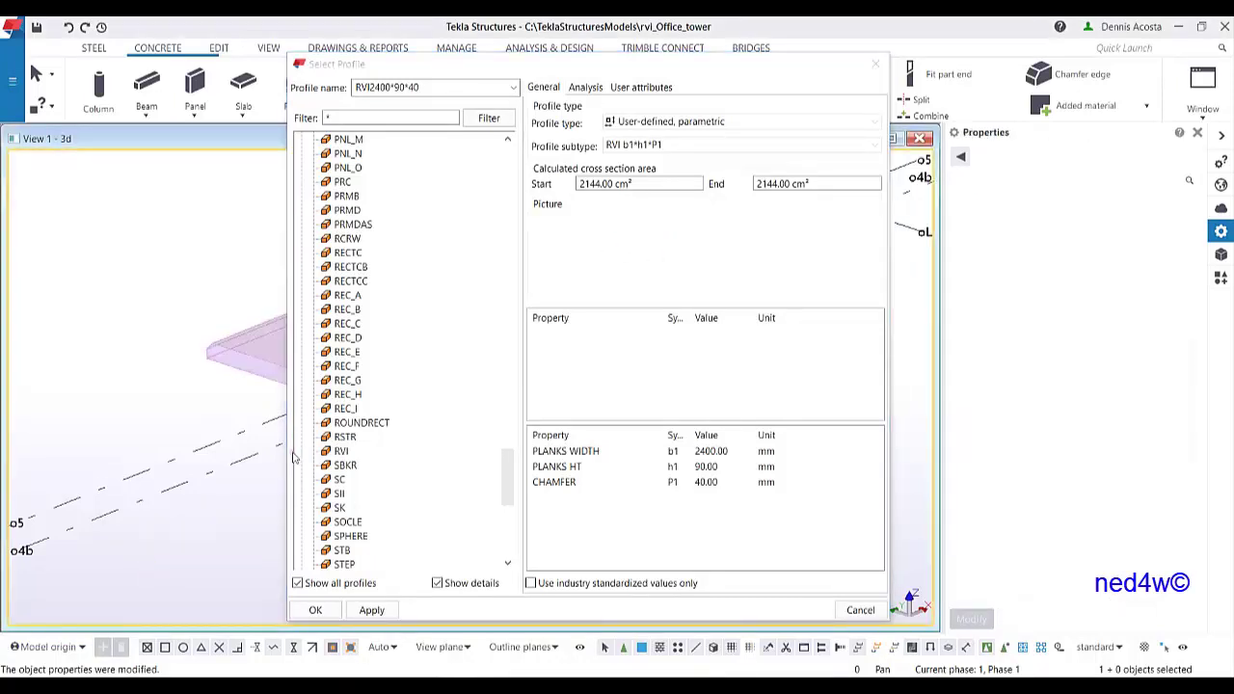
click(115, 662)
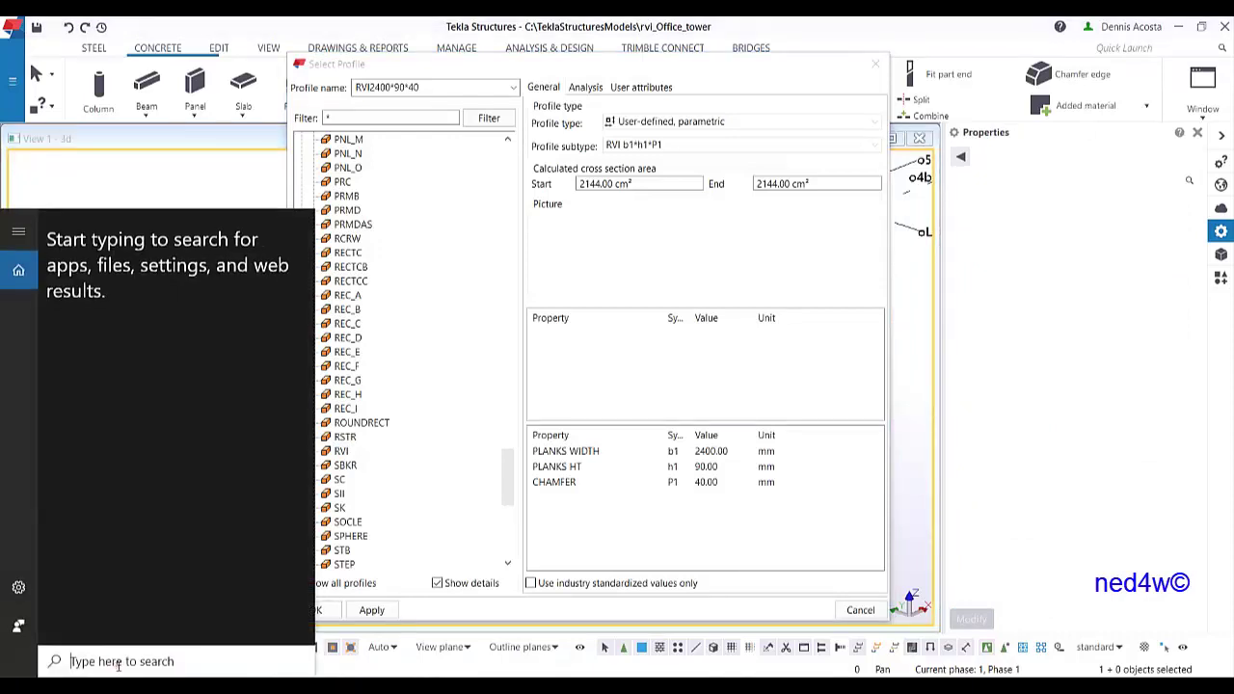
text(PAINT)
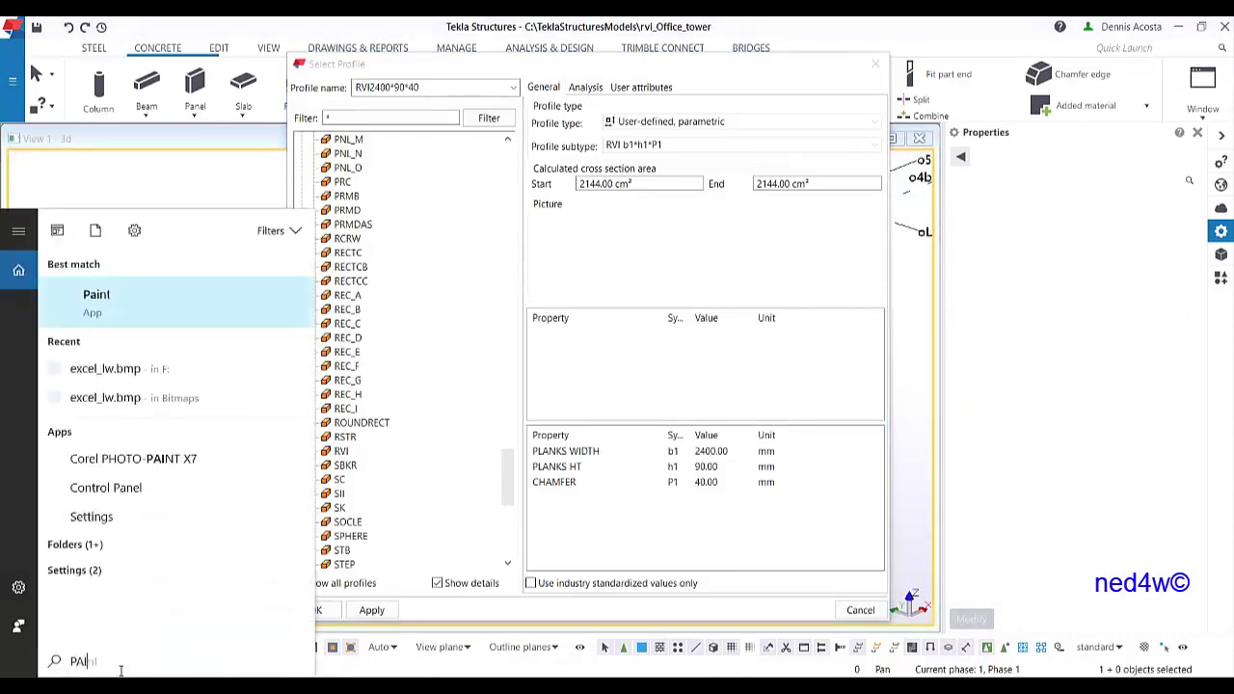
click(124, 309)
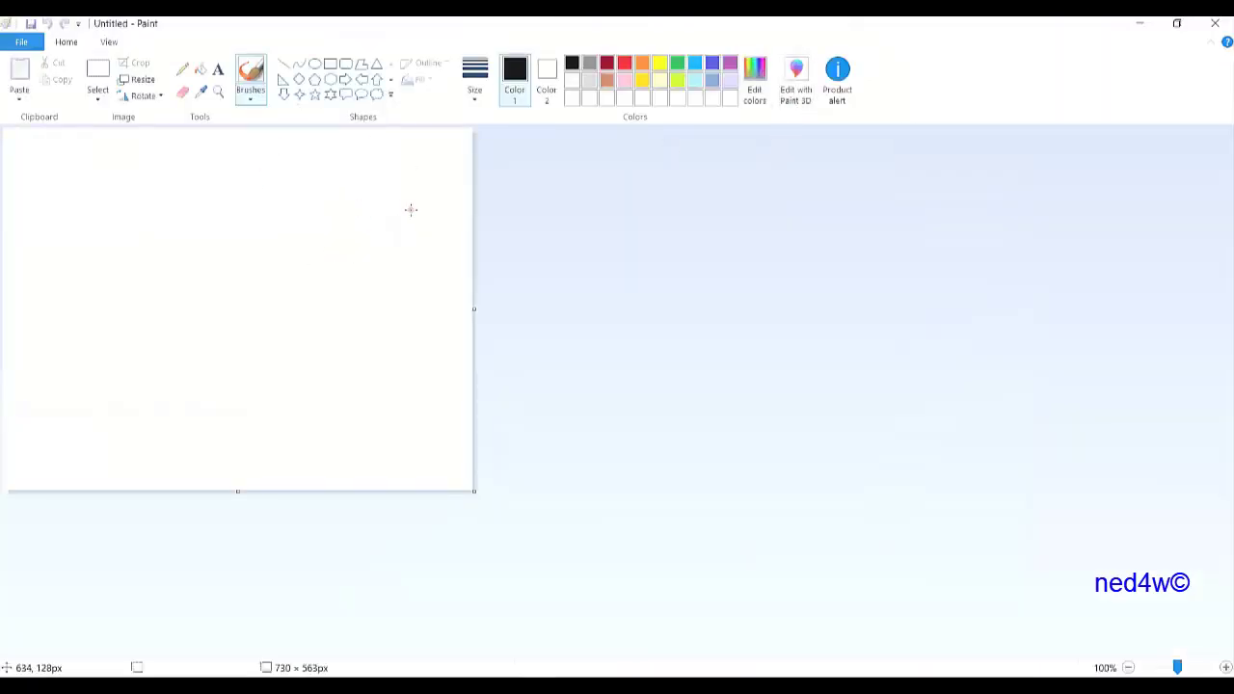
Step: Sketch a long, narrow rectangle about 361 by 37 px with a black outline for the plank section
click(331, 68)
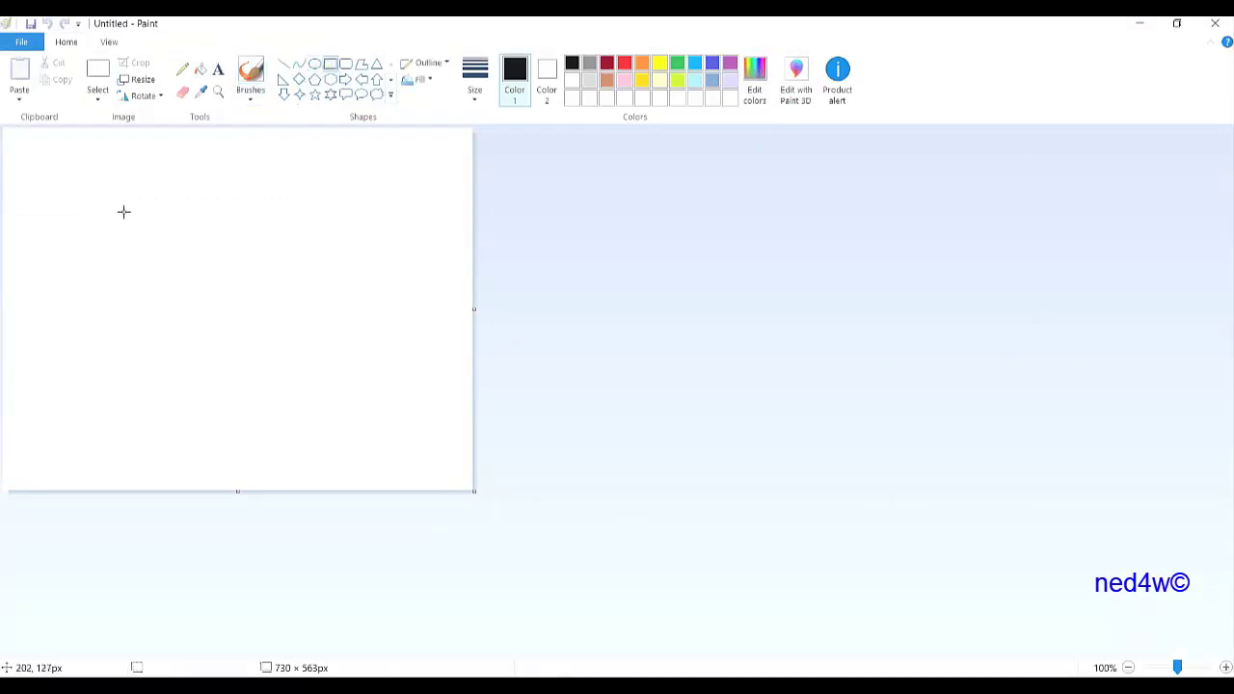
click(475, 73)
click(490, 155)
drag(93, 221, 326, 243)
Step: Draw diagonal chamfer lines across both upper corners of the plank rectangle and undo the stray line
click(218, 91)
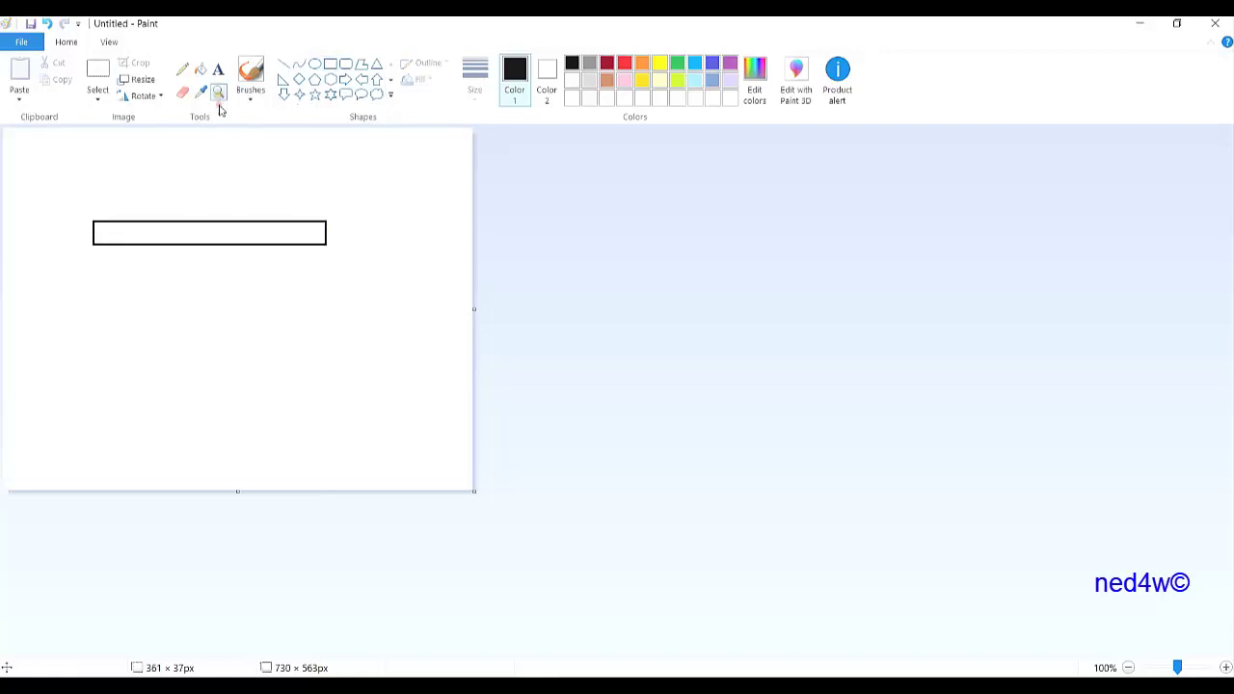
click(196, 228)
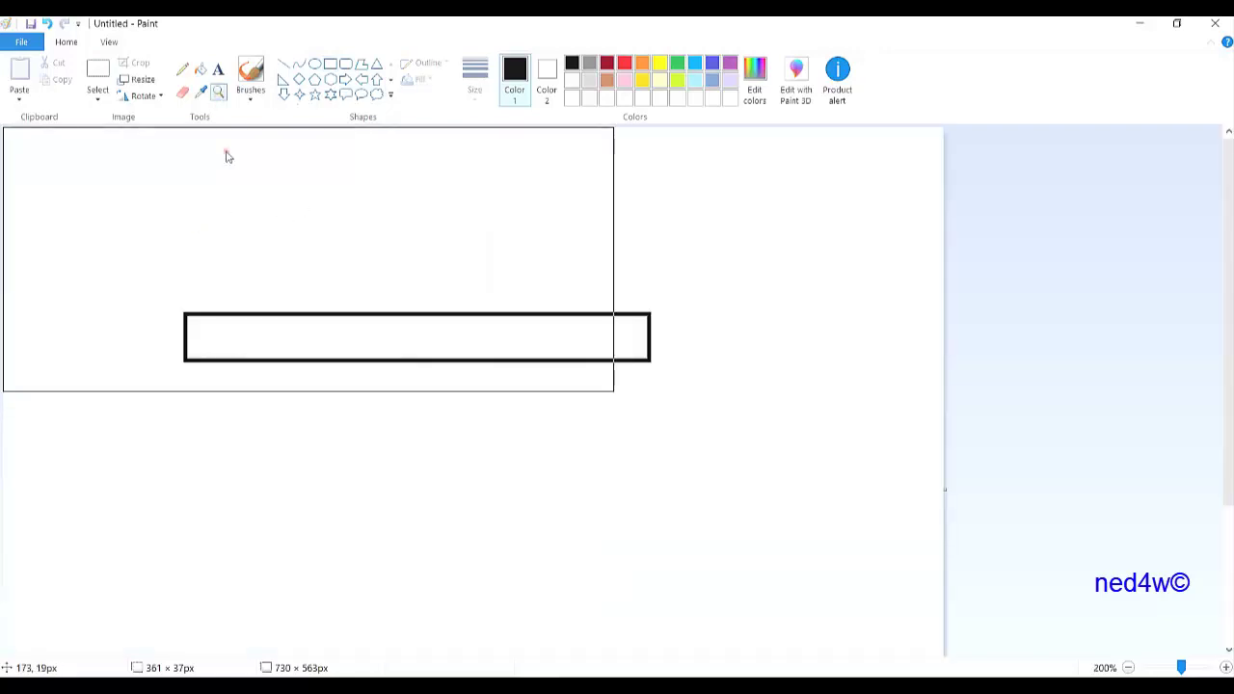
click(283, 65)
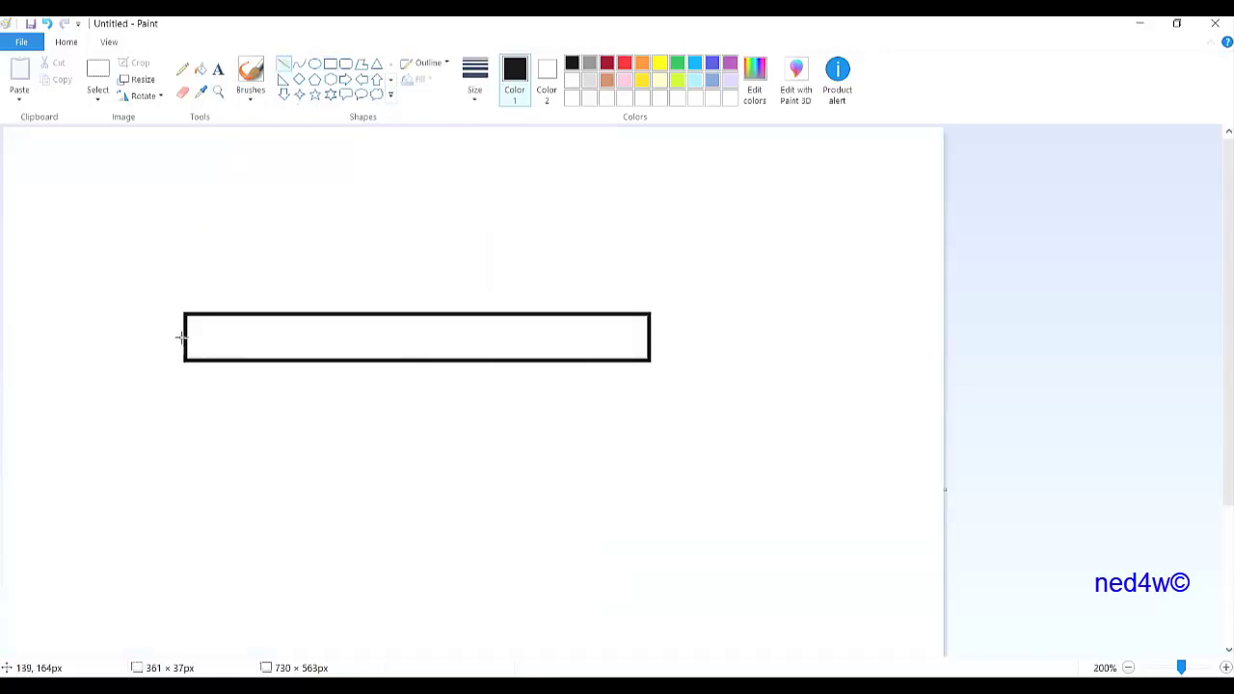
drag(185, 336, 211, 314)
drag(211, 315, 211, 314)
mouse_move(622, 314)
mouse_down()
mouse_move(647, 342)
mouse_move(682, 343)
mouse_up()
key(ctrl+z)
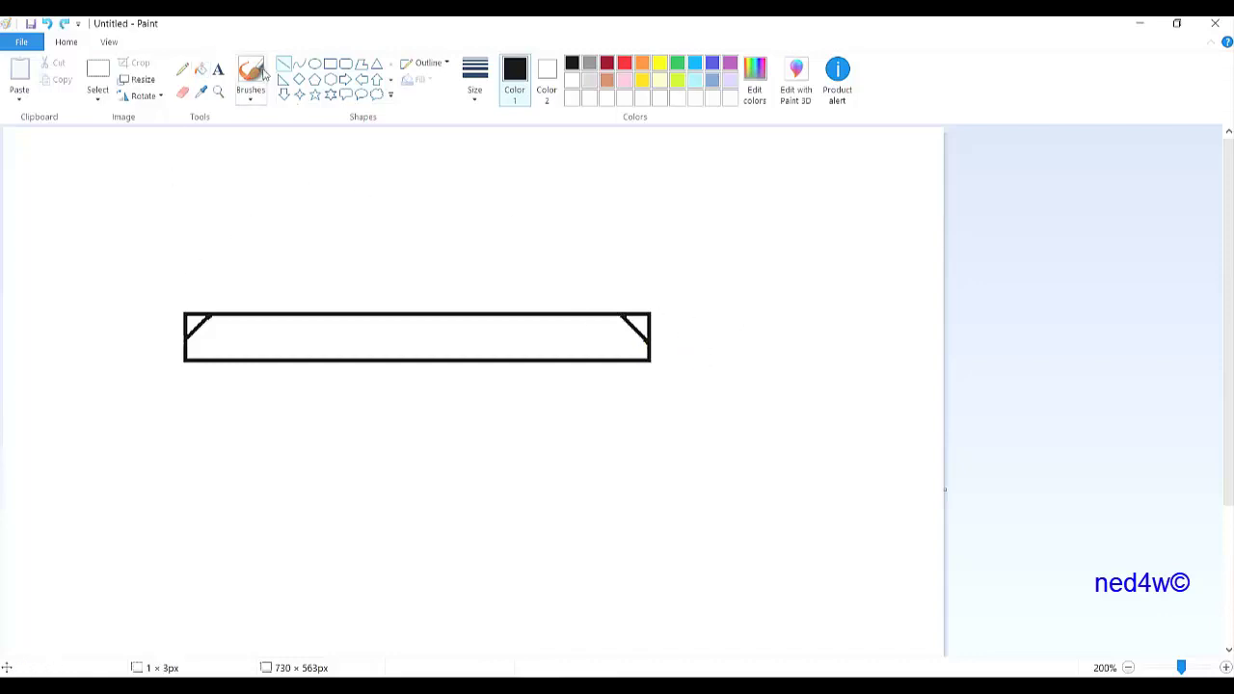
Step: Erase the two rectangle corners outside the chamfer lines
click(183, 92)
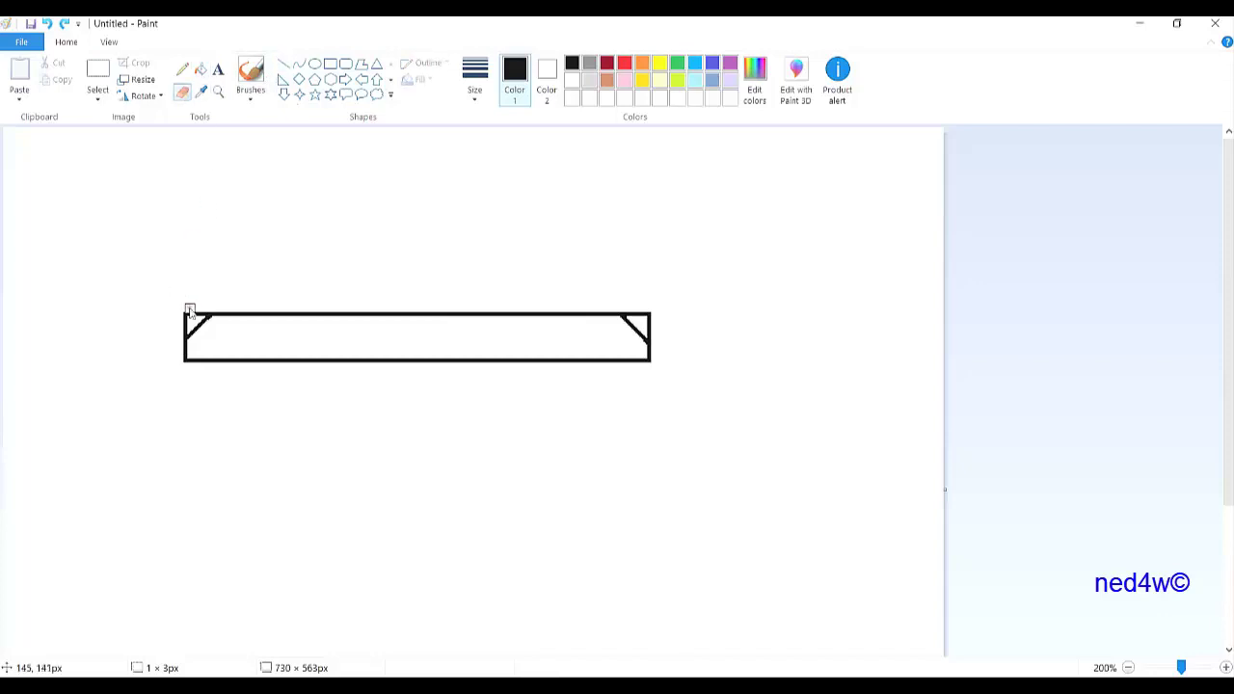
drag(202, 309, 176, 334)
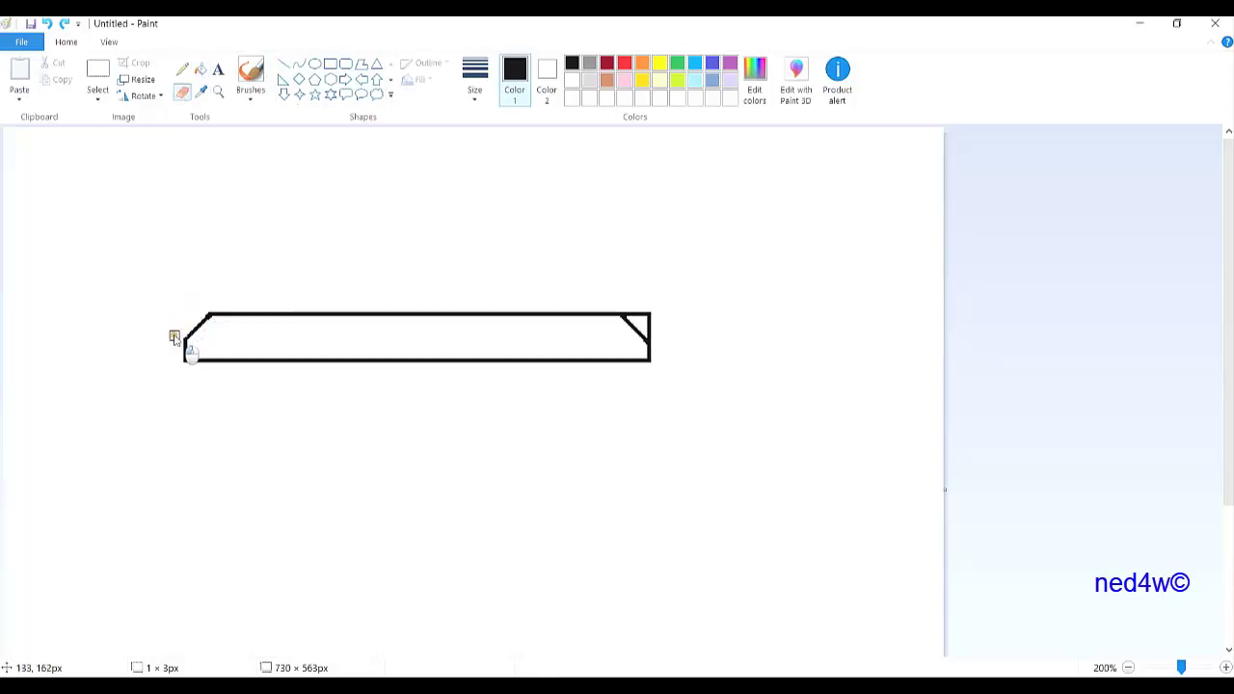
mouse_move(628, 309)
mouse_down()
mouse_move(647, 312)
mouse_move(650, 330)
mouse_up()
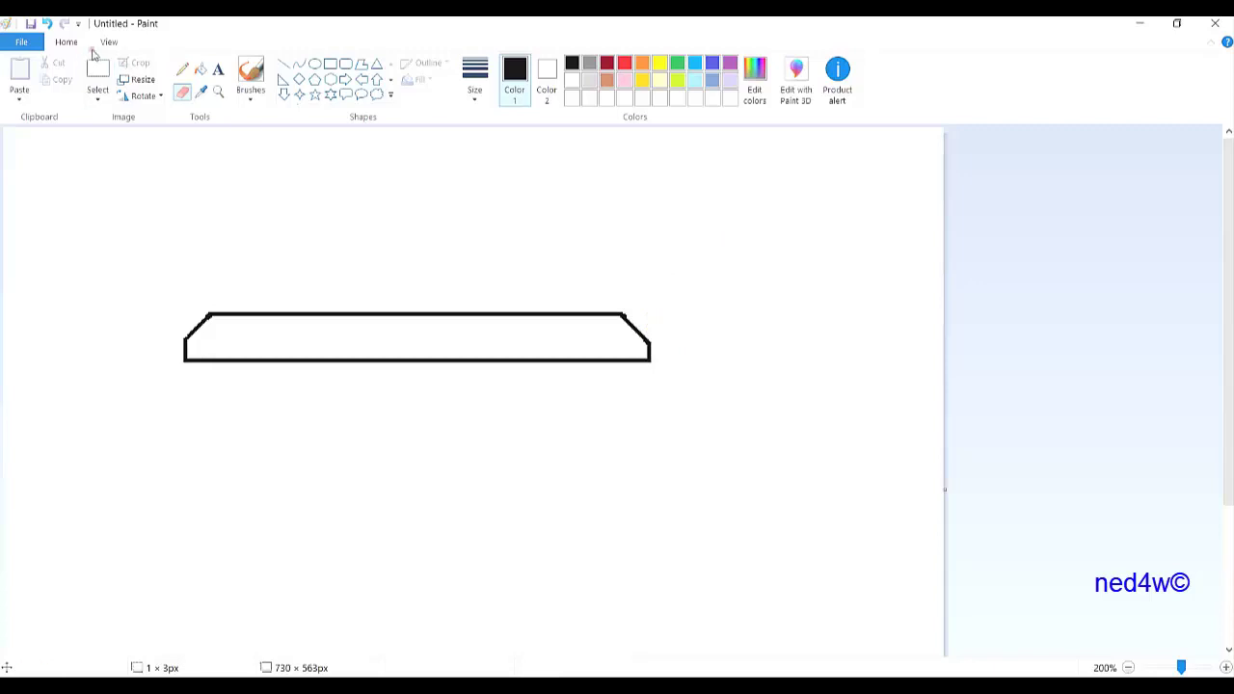
Step: Fill the chamfered plank with blue-gray and the canvas background with light gray
click(199, 69)
click(715, 81)
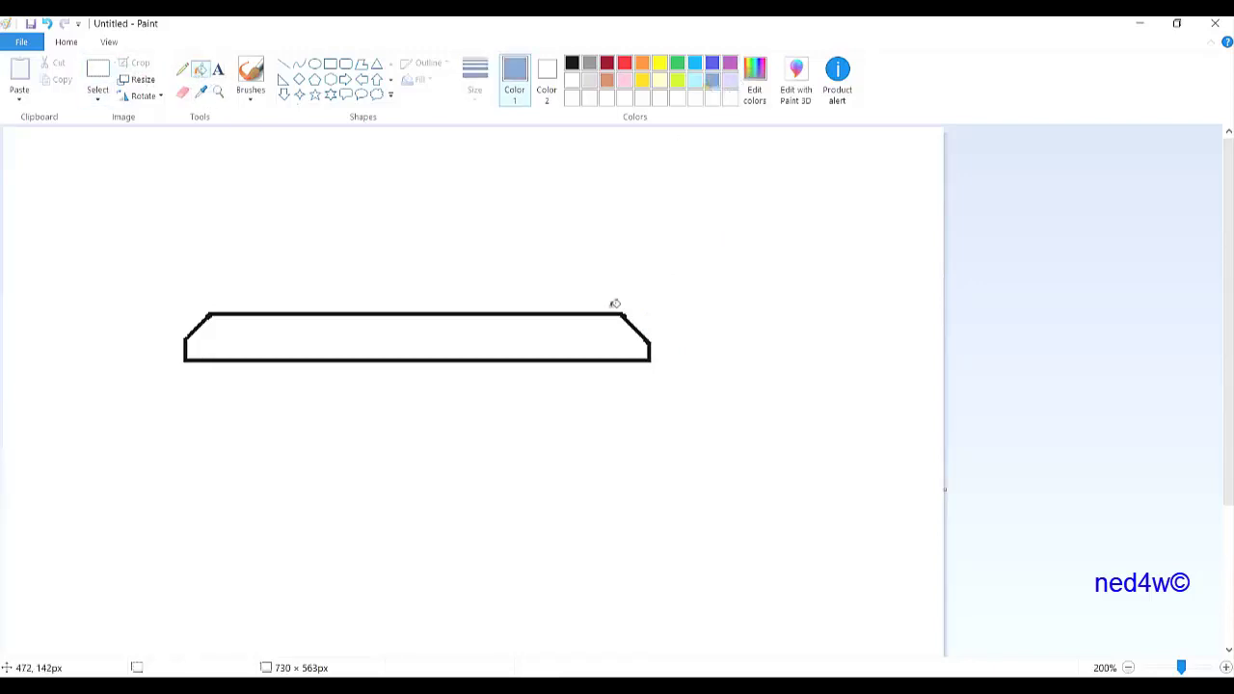
click(604, 337)
click(589, 80)
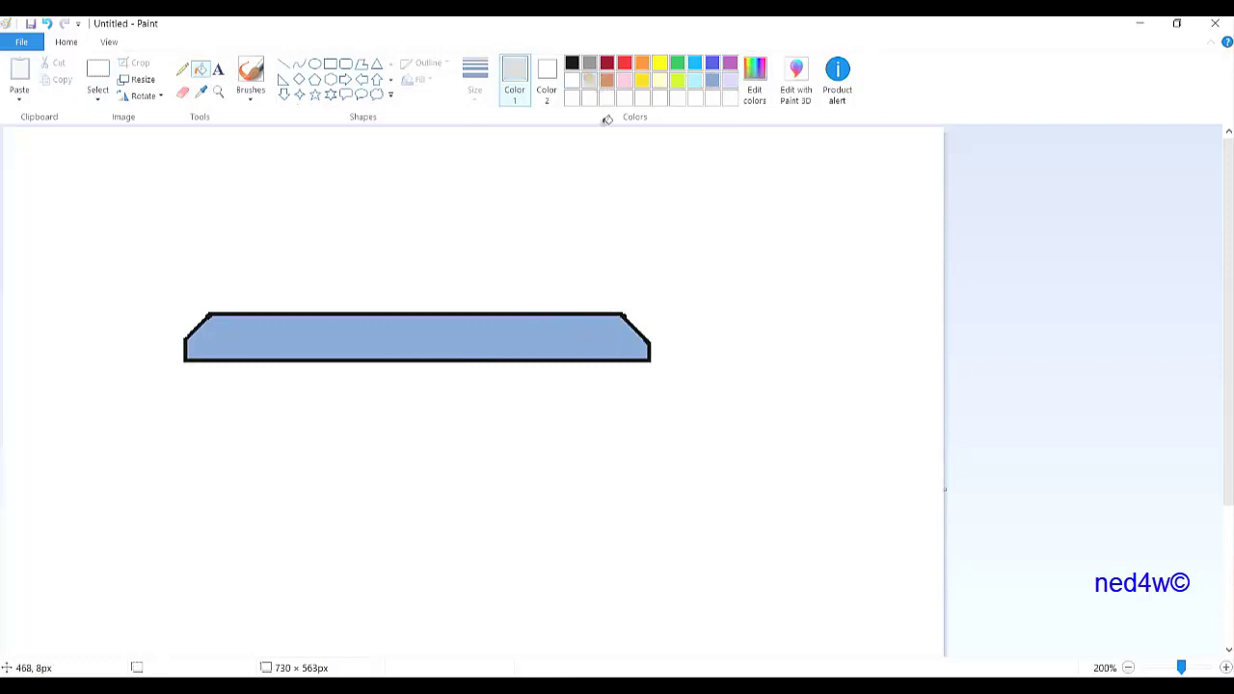
click(623, 203)
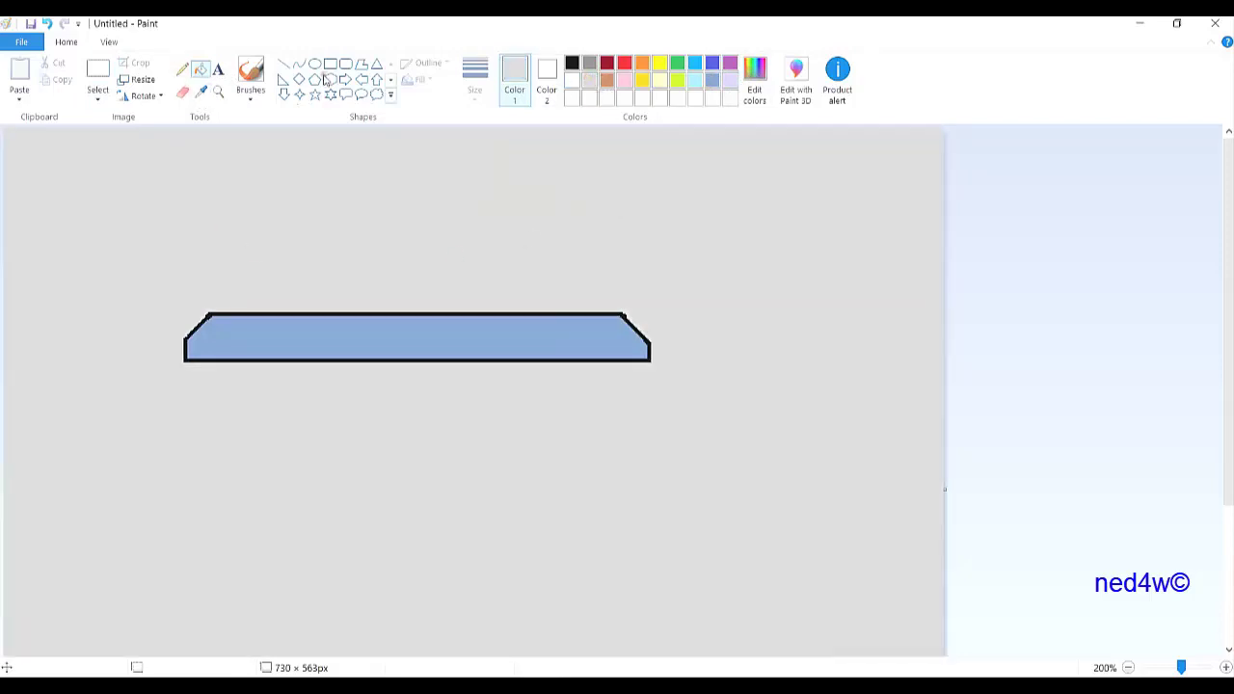
Step: Draw a width dimension above the plank with thin black lines, about 371 px long, with extension lines at both ends
click(284, 64)
click(476, 77)
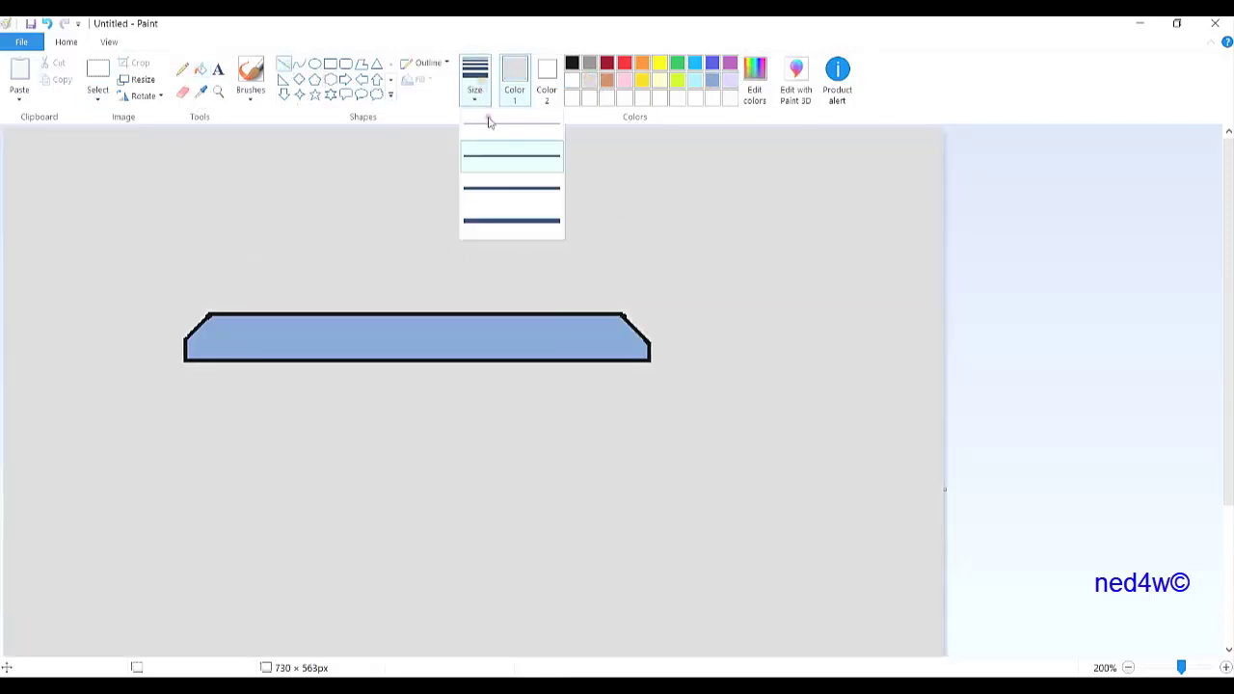
click(508, 135)
click(571, 63)
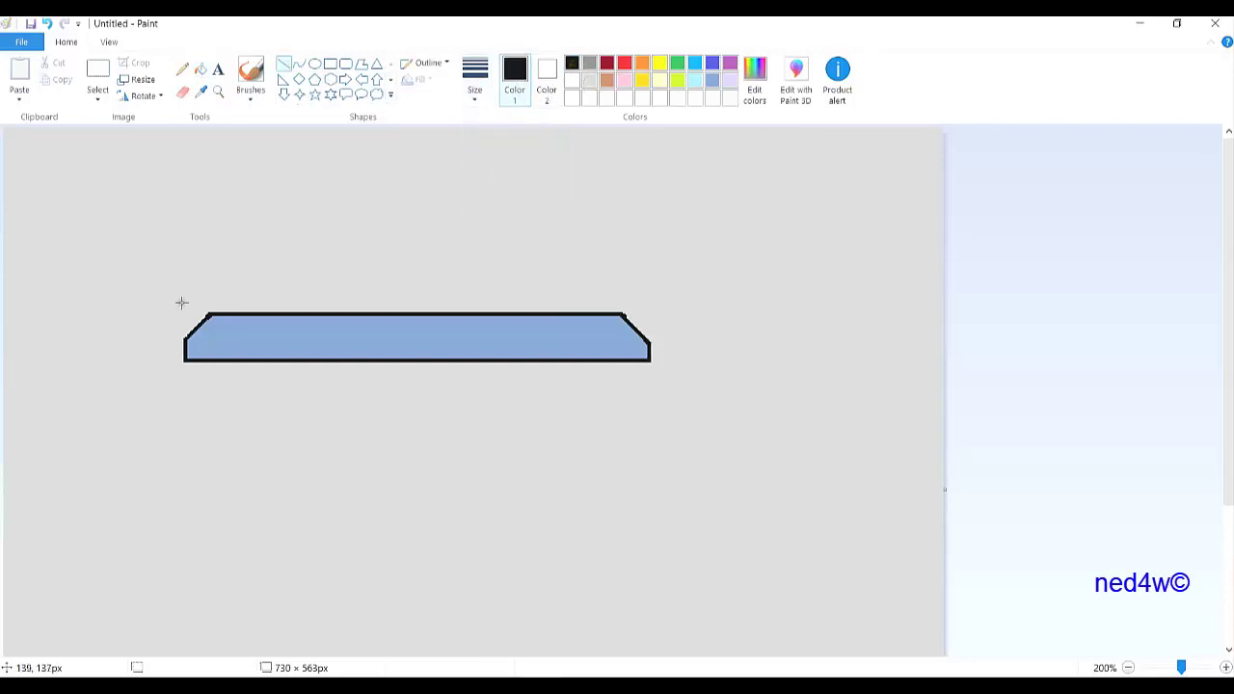
mouse_move(182, 333)
mouse_down()
mouse_move(182, 247)
mouse_move(666, 245)
mouse_move(652, 250)
mouse_up()
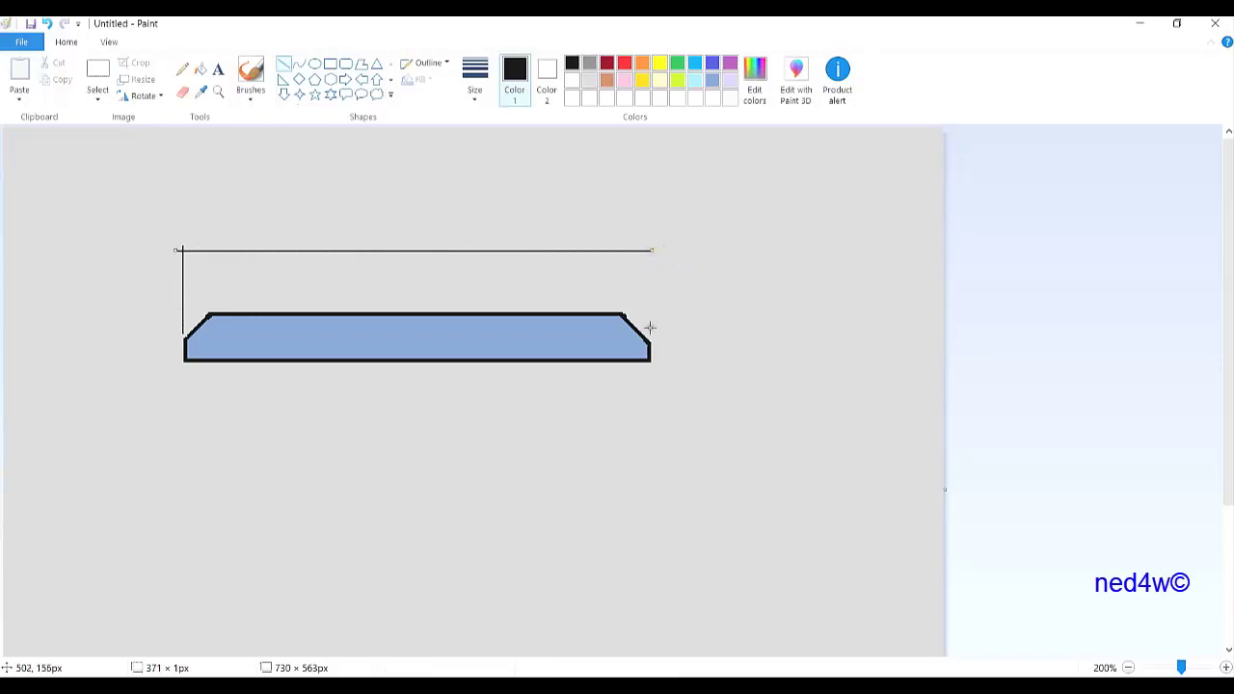
drag(646, 332, 647, 246)
Step: Draw the height dimension lines beside the plank's left end and a bent leader line from the right chamfer
drag(200, 314, 138, 313)
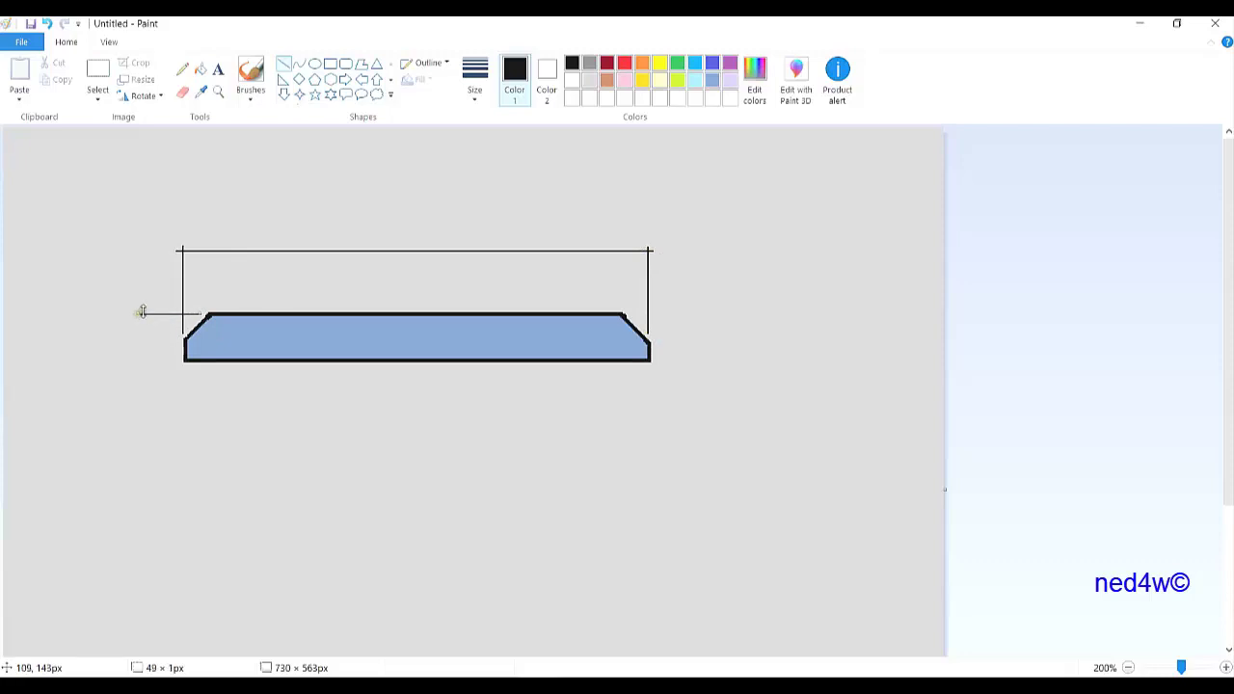
drag(181, 359, 137, 359)
drag(141, 312, 142, 368)
mouse_move(633, 326)
mouse_down()
mouse_move(681, 287)
mouse_move(708, 303)
mouse_move(698, 288)
mouse_up()
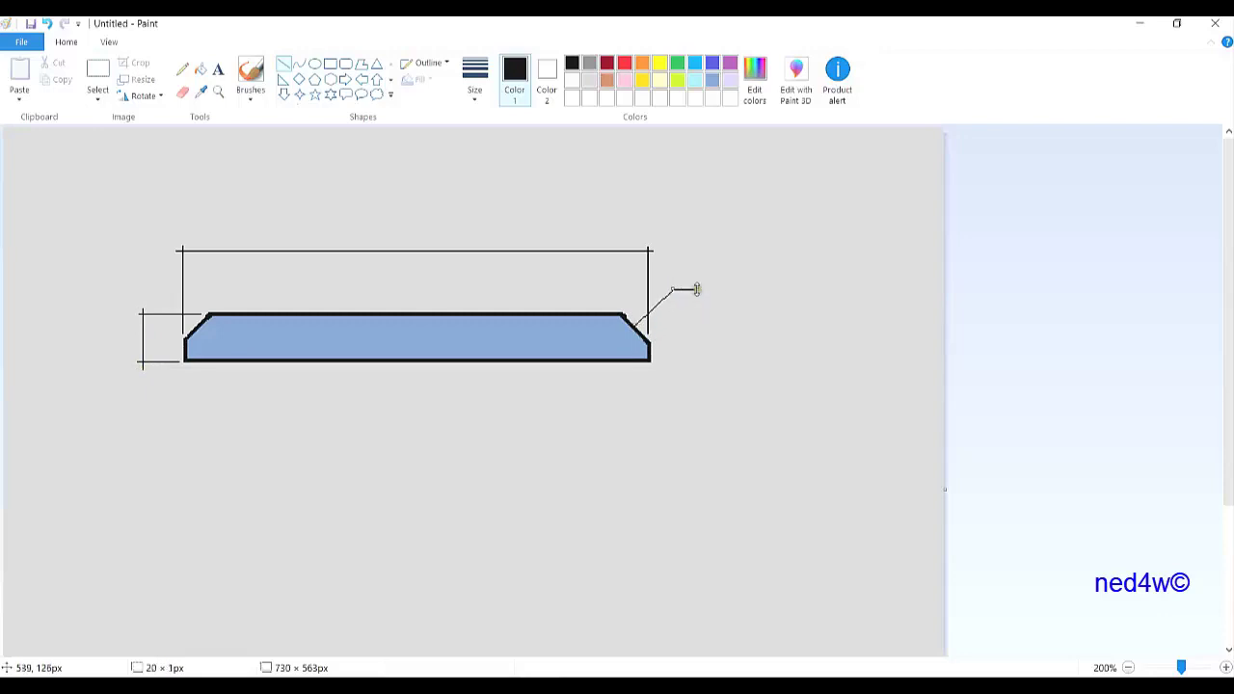
click(753, 243)
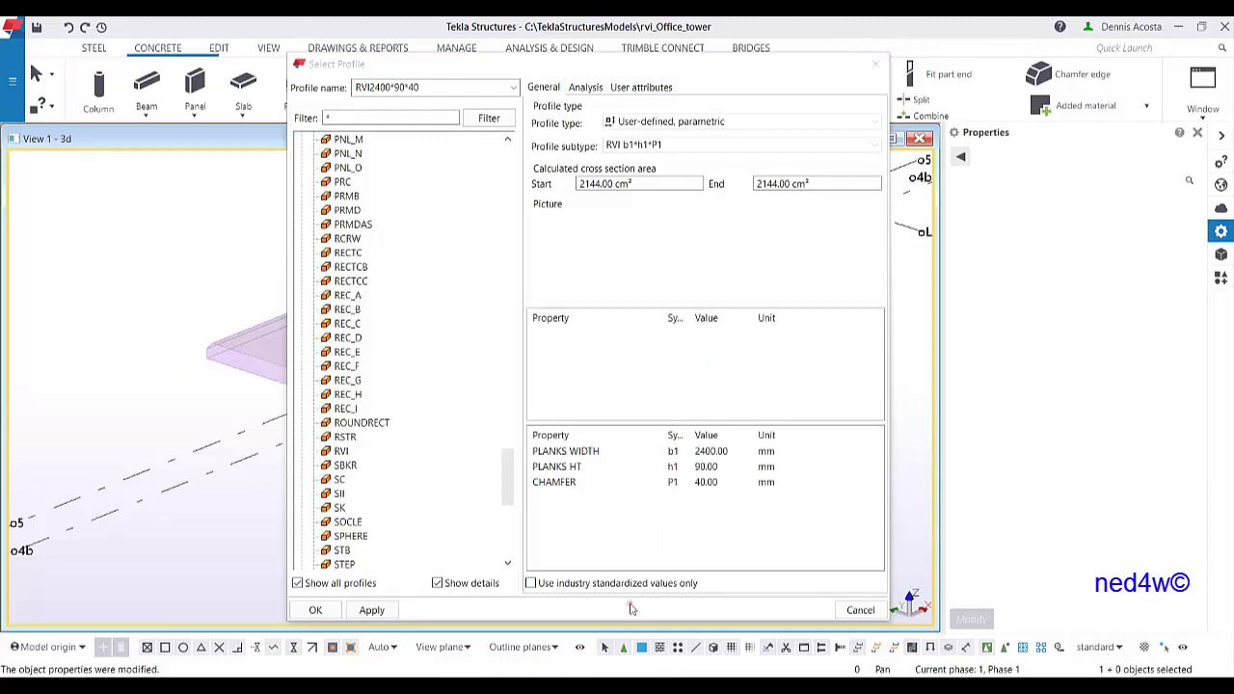
Step: Check the parameter symbols in the Tekla profile selection, return to Paint, and label the width dimension b1 above its line
drag(688, 441, 705, 441)
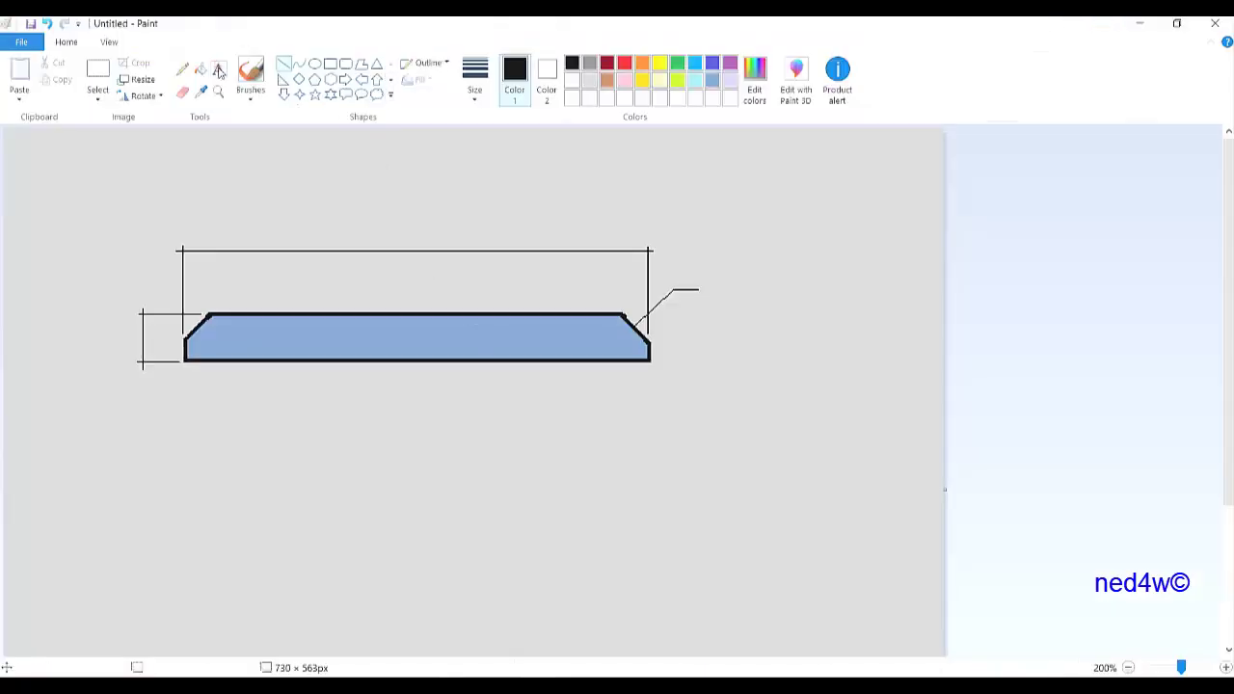
click(219, 70)
click(384, 232)
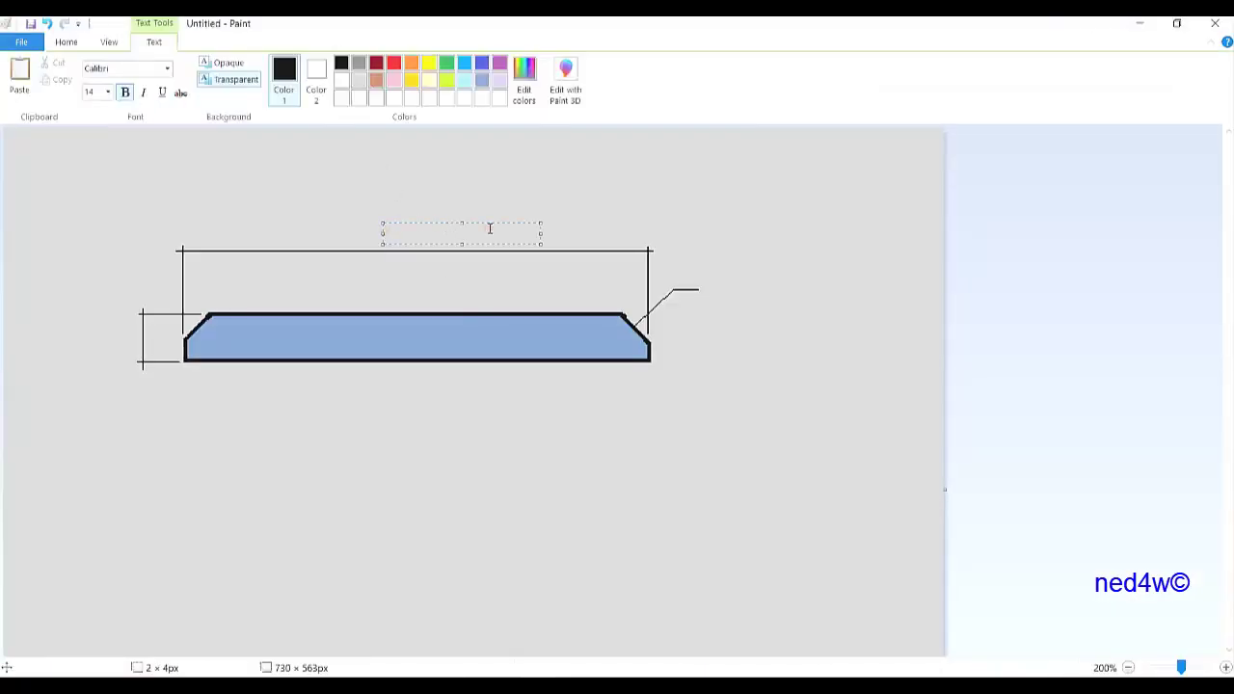
text(B1)
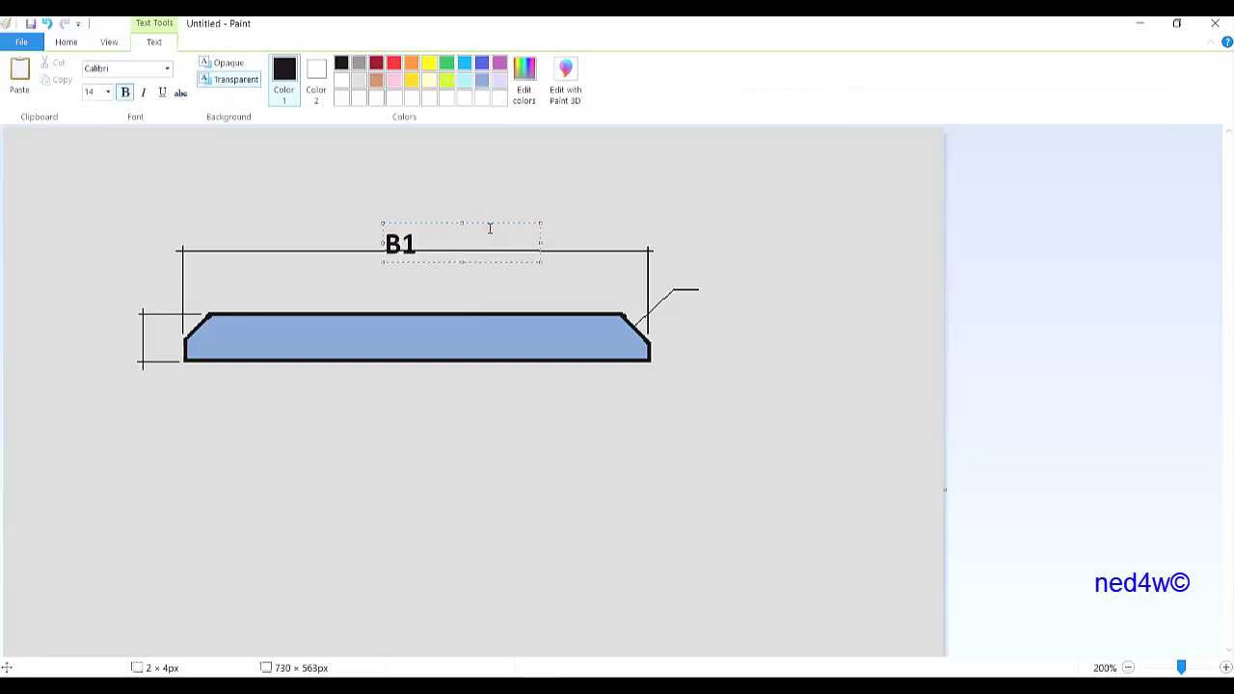
drag(385, 244, 450, 214)
text(b1)
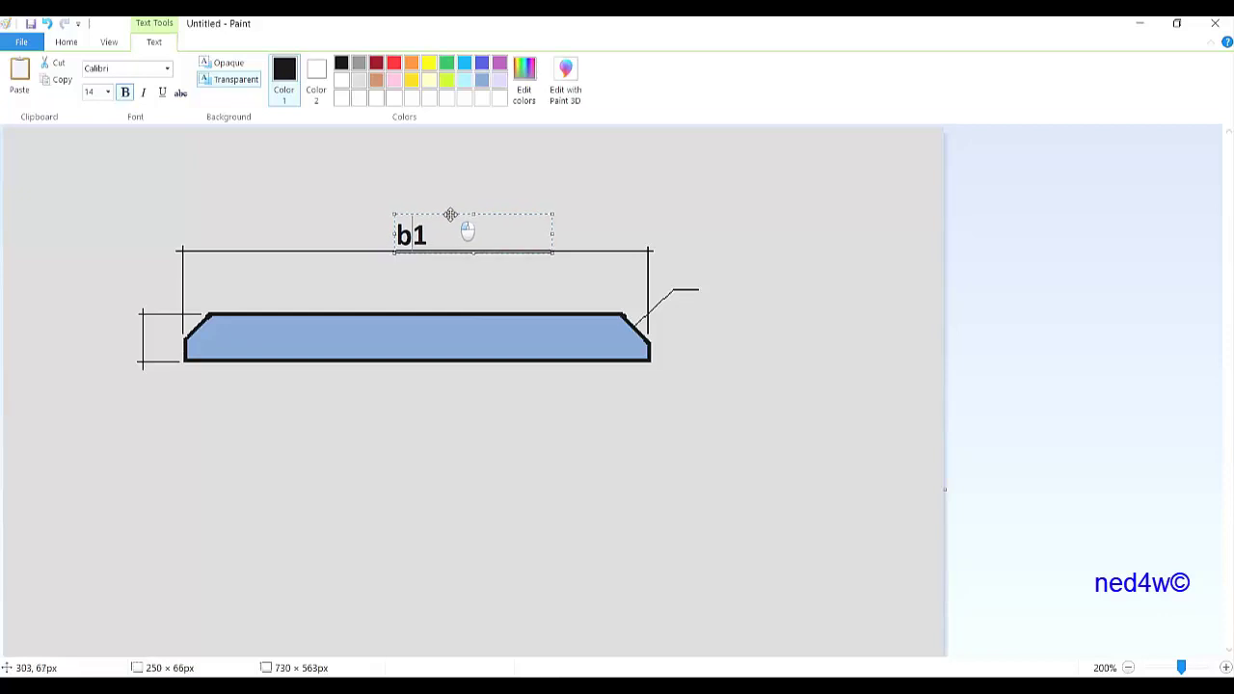
click(92, 345)
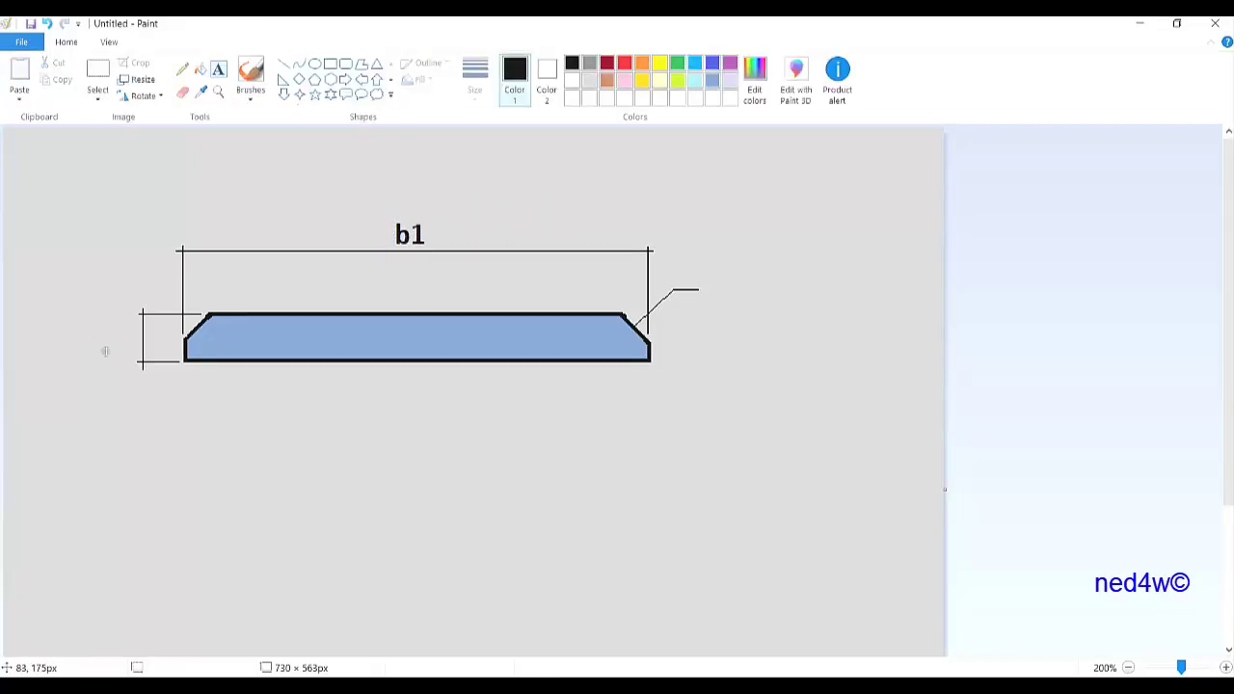
Step: Label the height dimension h1 and align the text beside the dimension line
click(101, 339)
text(h1)
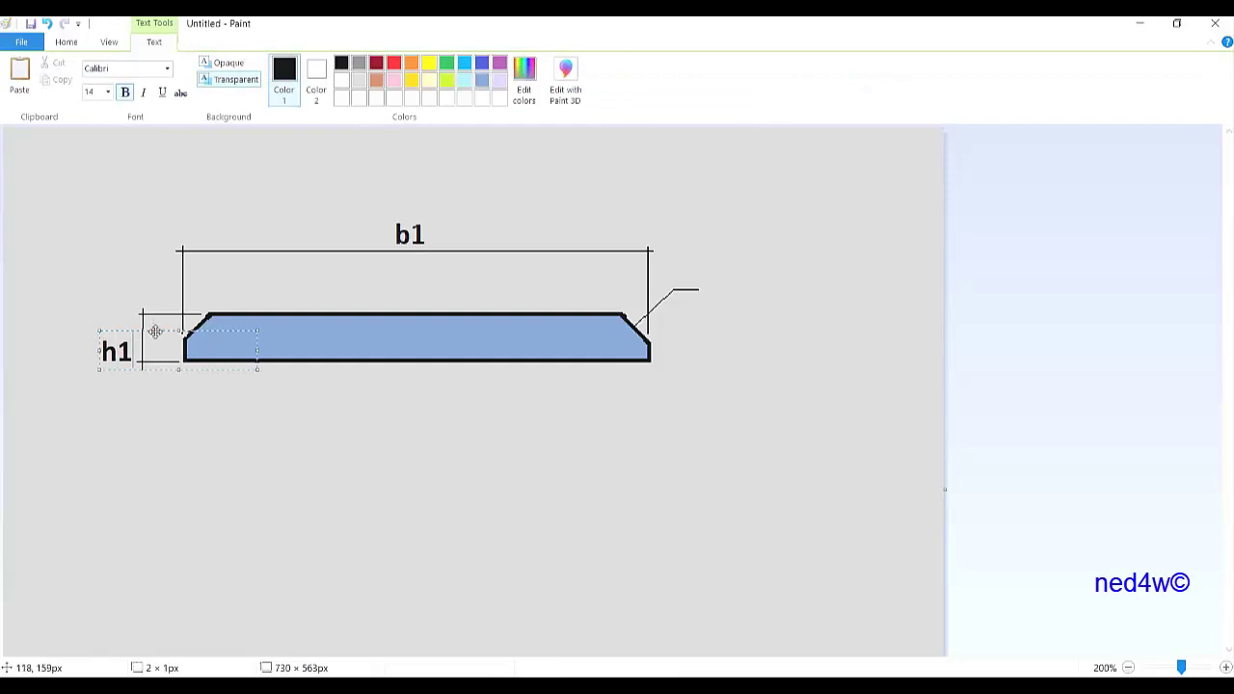
drag(154, 331, 154, 318)
click(705, 284)
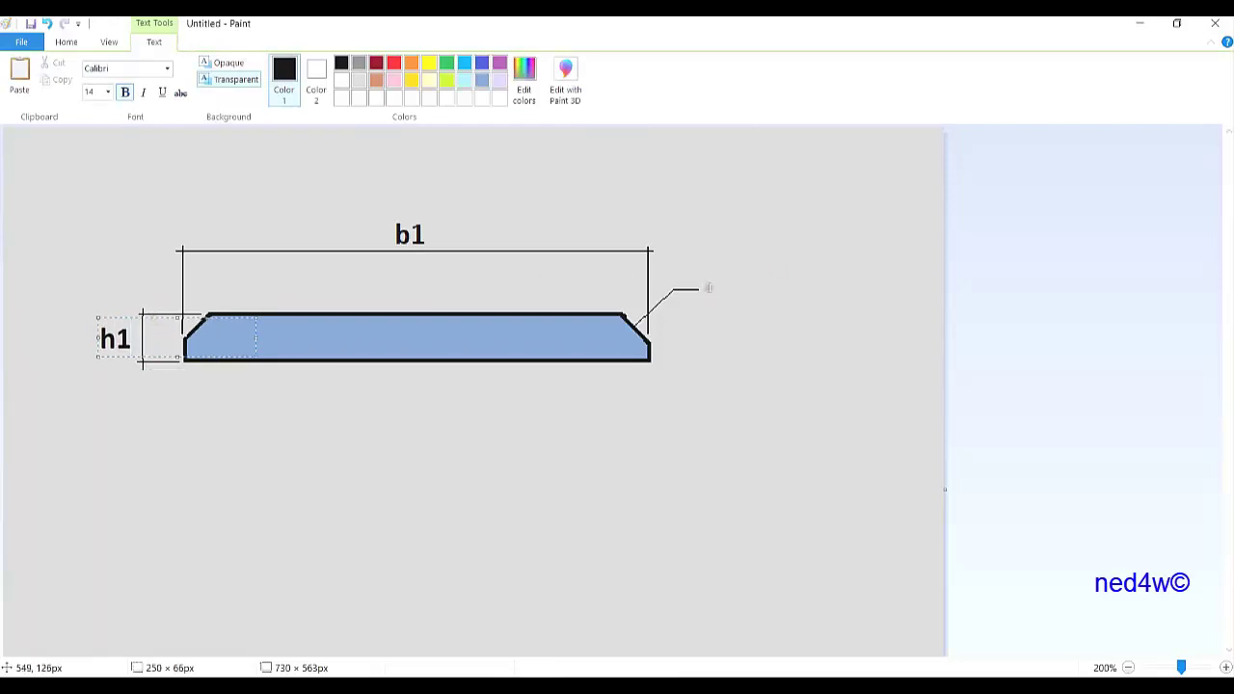
Step: Label the chamfer leader P1 and align the text with the leader's end
click(712, 283)
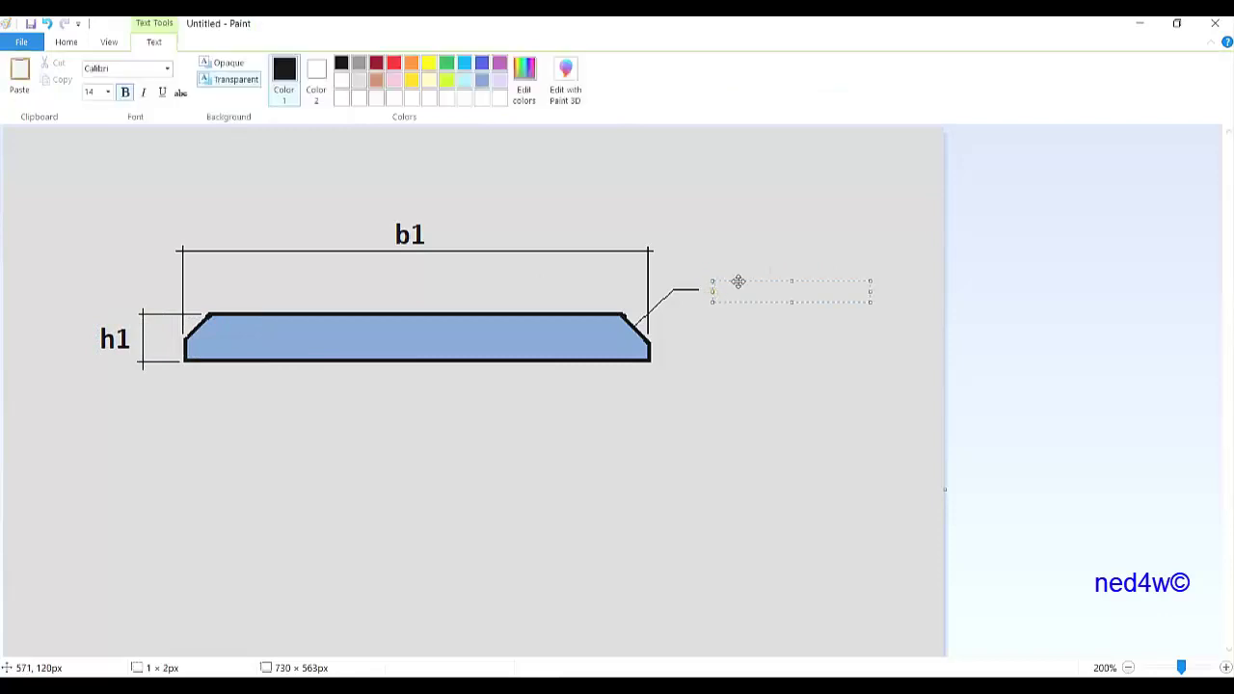
text(P1)
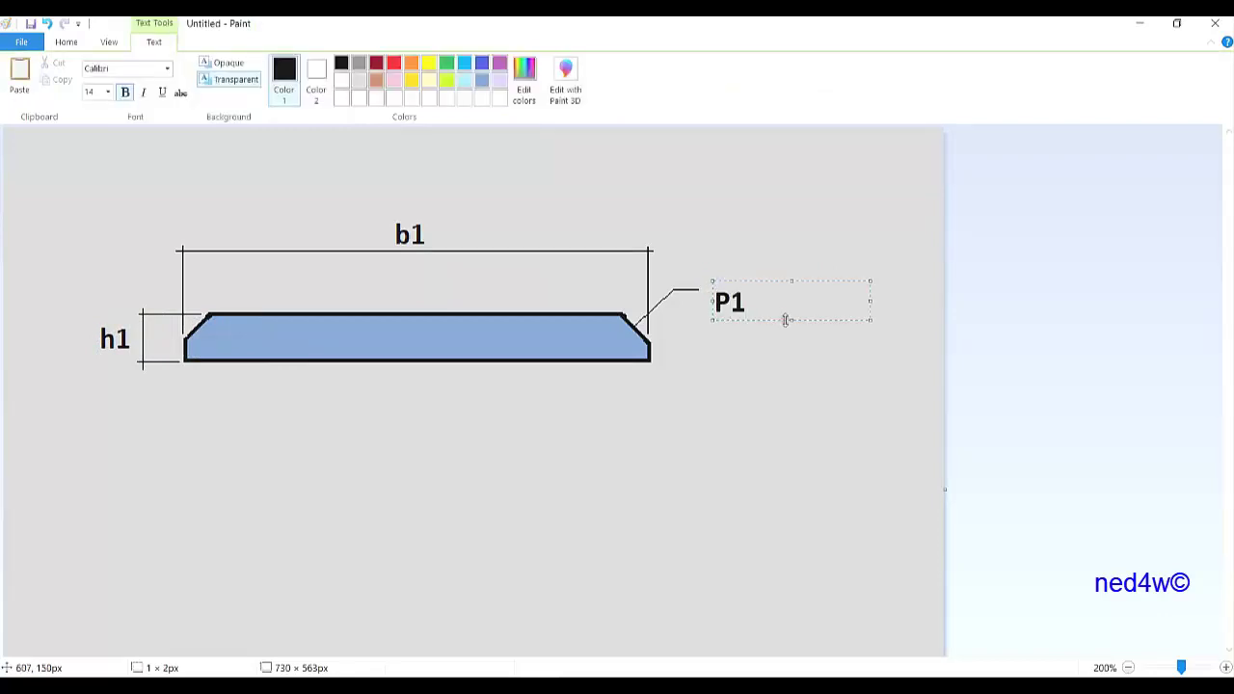
drag(764, 281, 755, 268)
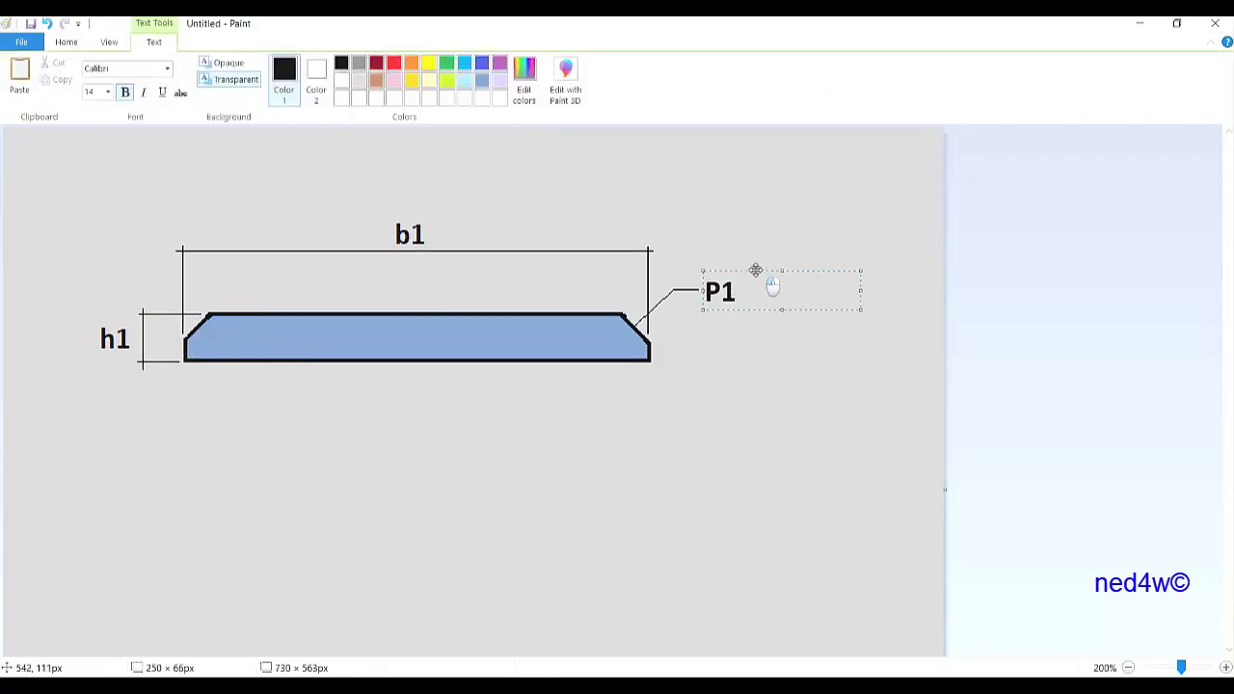
Step: Finish the P1 label and crop the picture closely around the labelled plank drawing, to about 515 × 115 px
click(752, 237)
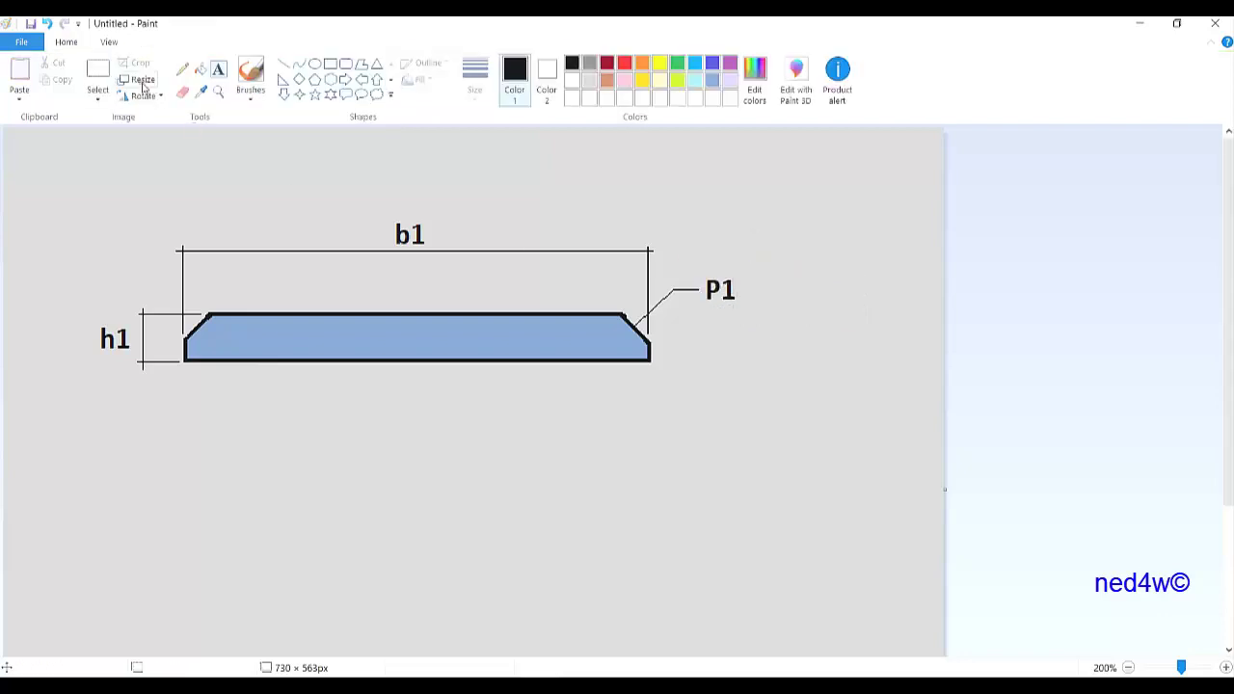
click(127, 198)
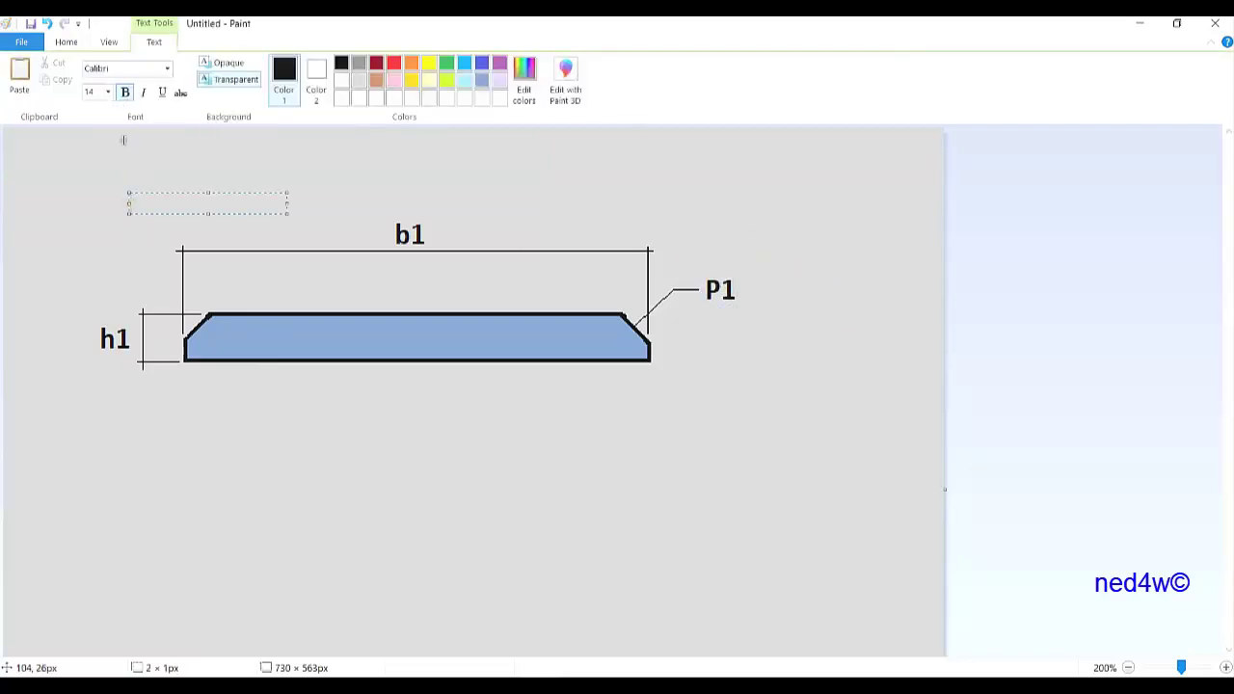
click(55, 187)
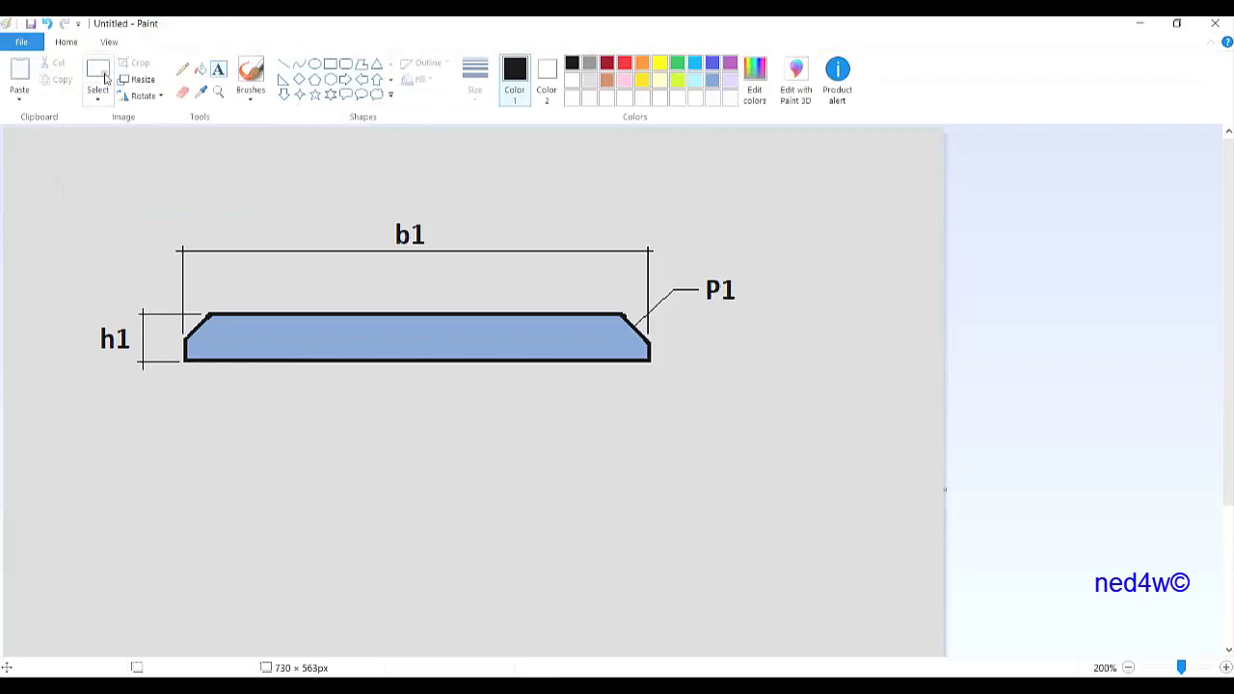
click(98, 77)
mouse_move(91, 223)
mouse_down()
mouse_move(820, 386)
mouse_move(747, 371)
mouse_up()
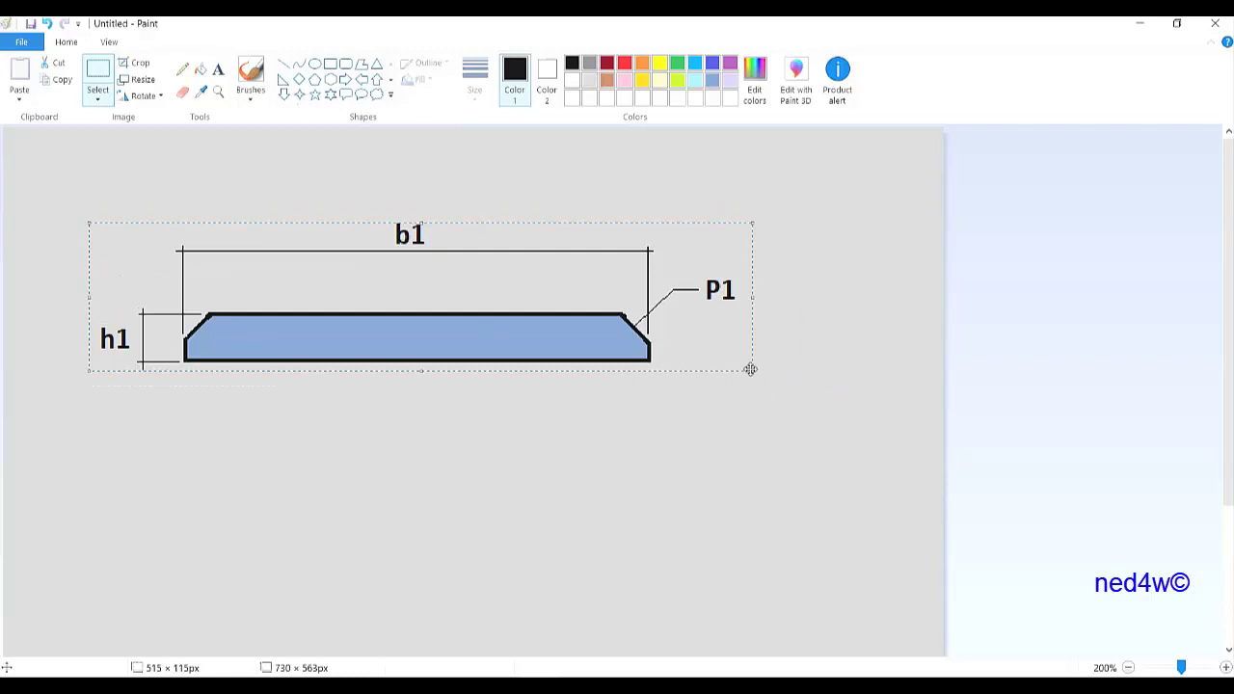
click(136, 63)
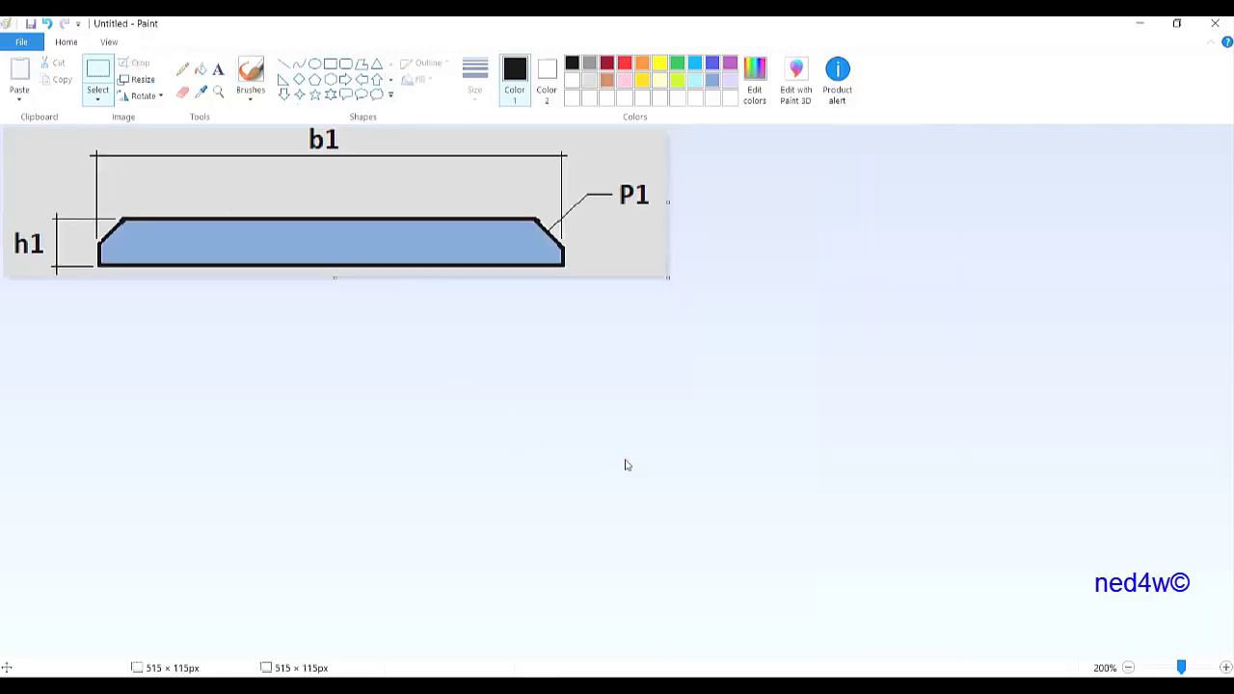
Step: Start saving the picture as a BMP and browse to the folder C:\TeklaStructures\2019.0\Bitmaps
click(21, 44)
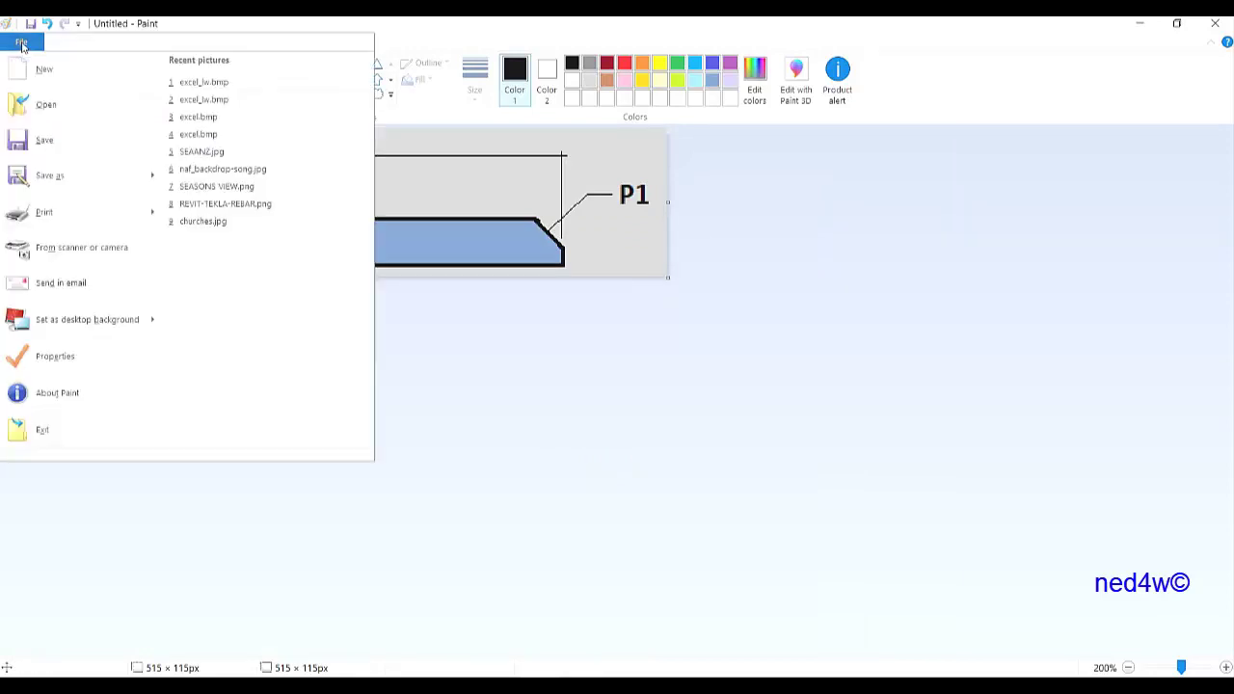
mouse_move(87, 175)
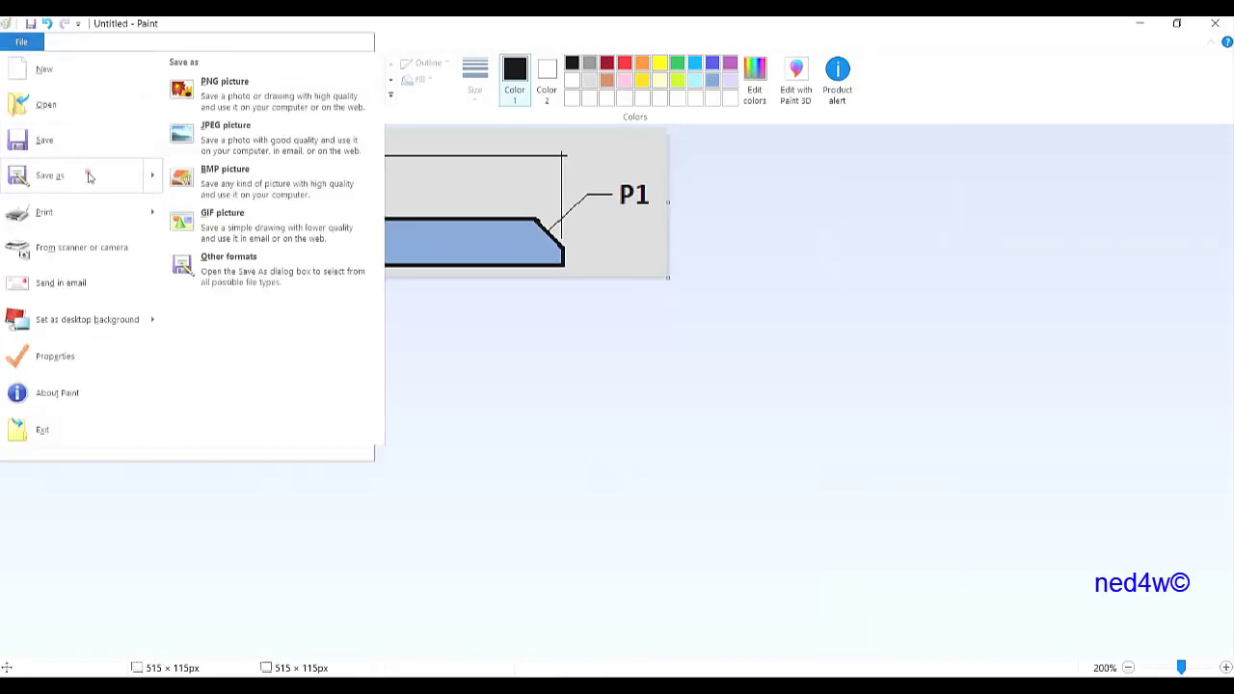
click(236, 185)
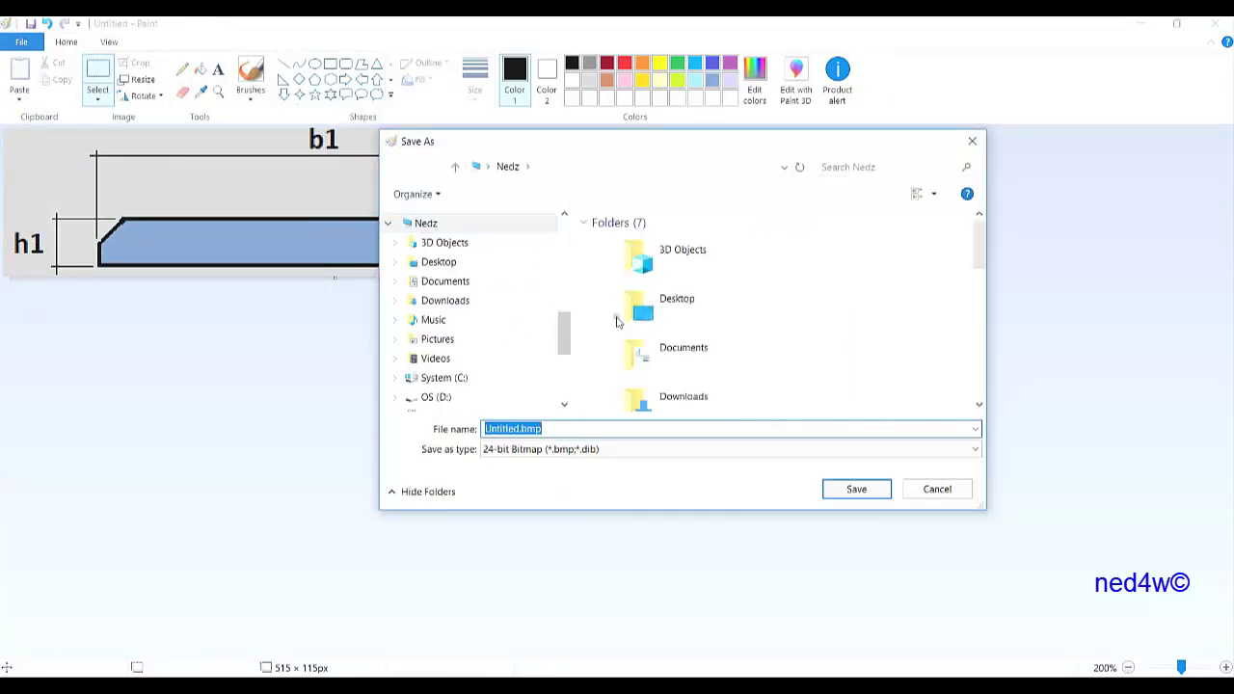
click(477, 378)
scroll(686, 352, down, 5)
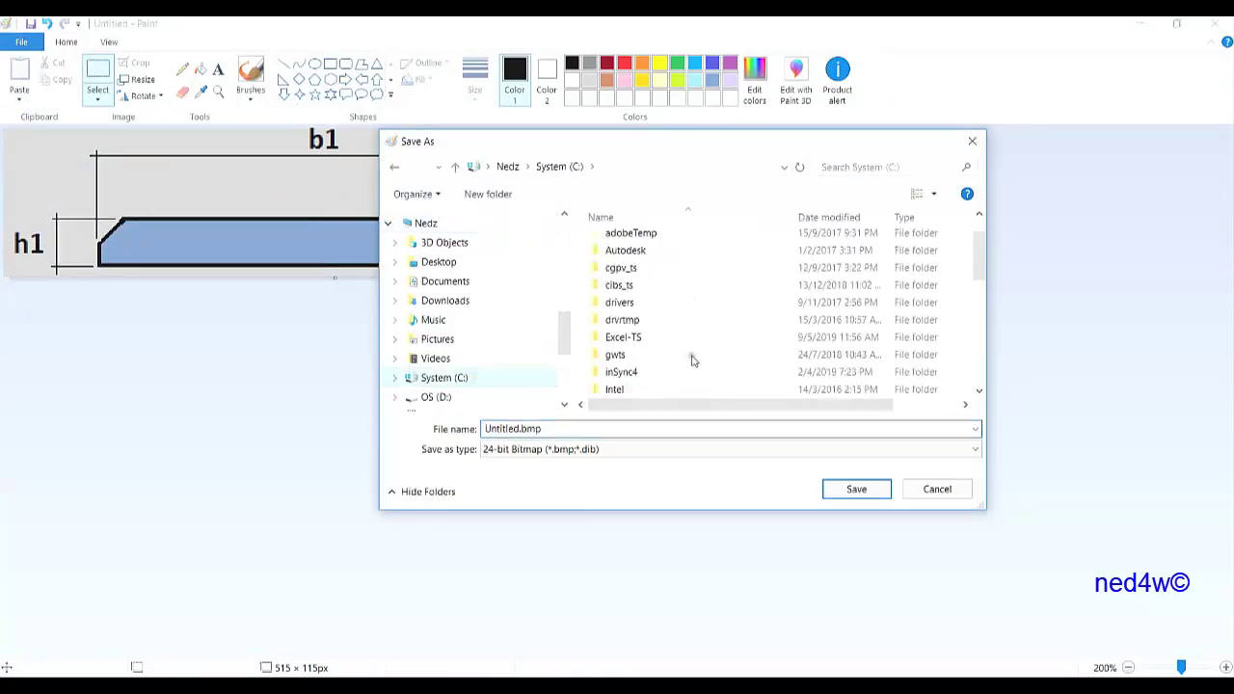
scroll(685, 349, down, 3)
double_click(675, 286)
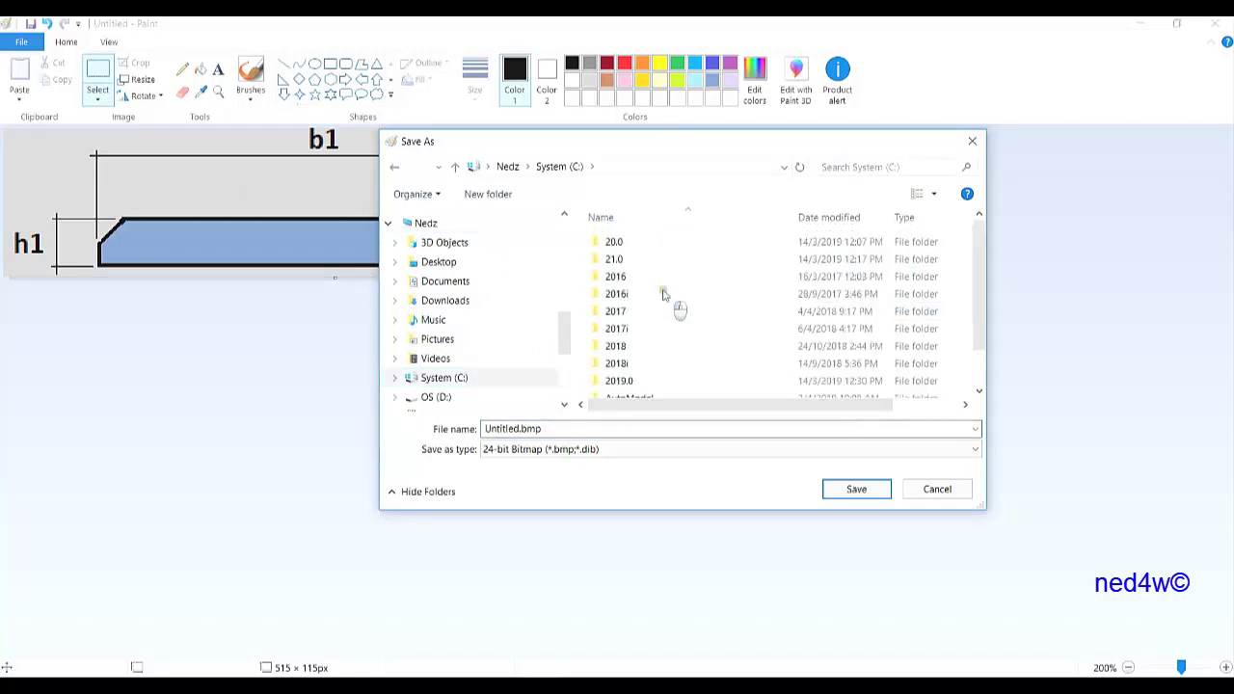
double_click(627, 383)
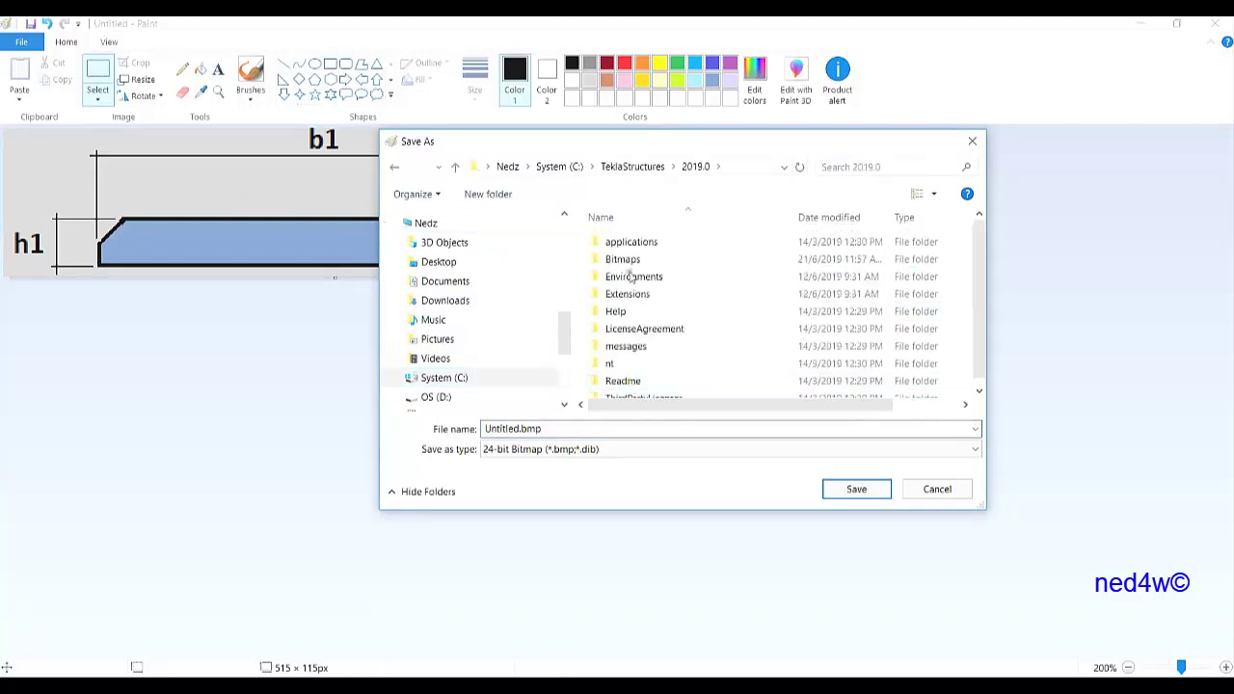
double_click(625, 260)
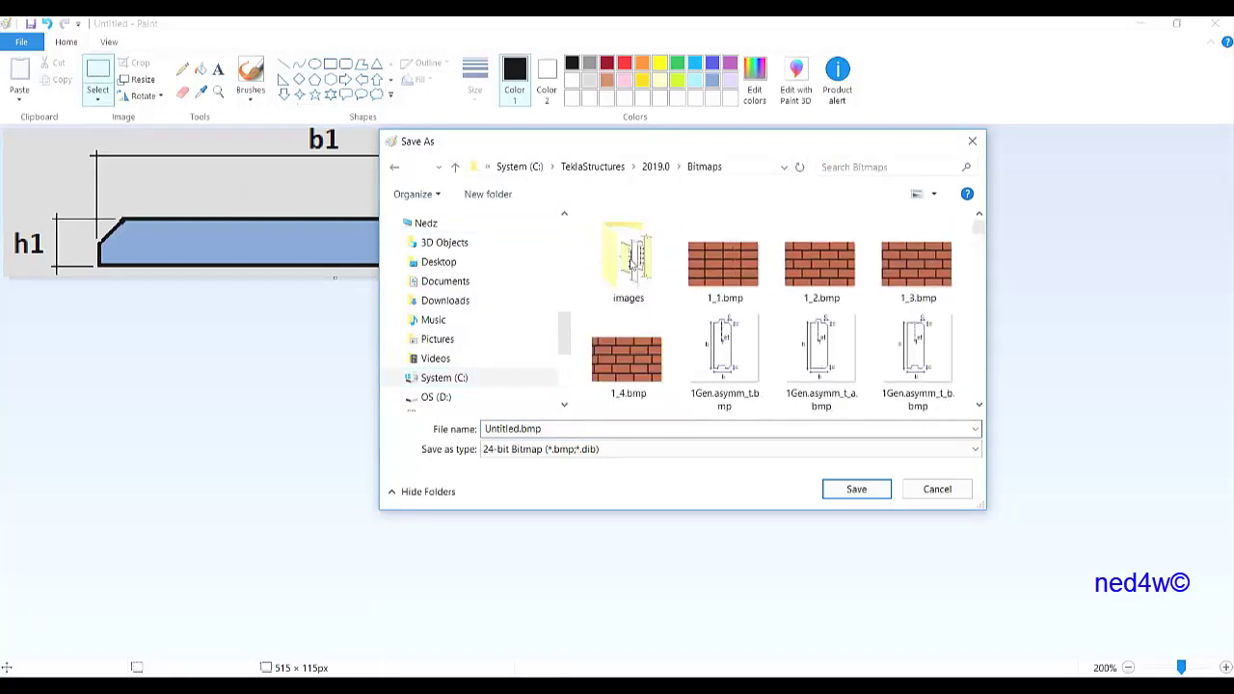
Step: Name the picture rvi.bmp and save it in the Bitmaps folder
double_click(501, 428)
drag(521, 428, 458, 441)
text(rv)
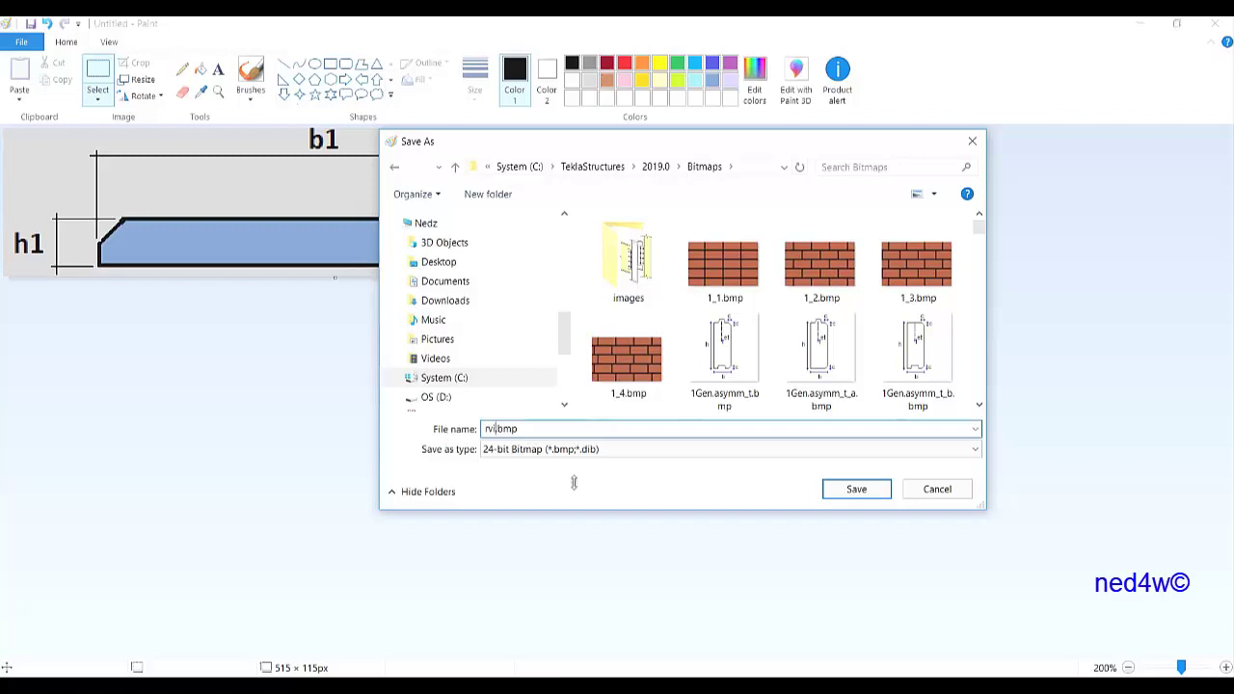
click(853, 493)
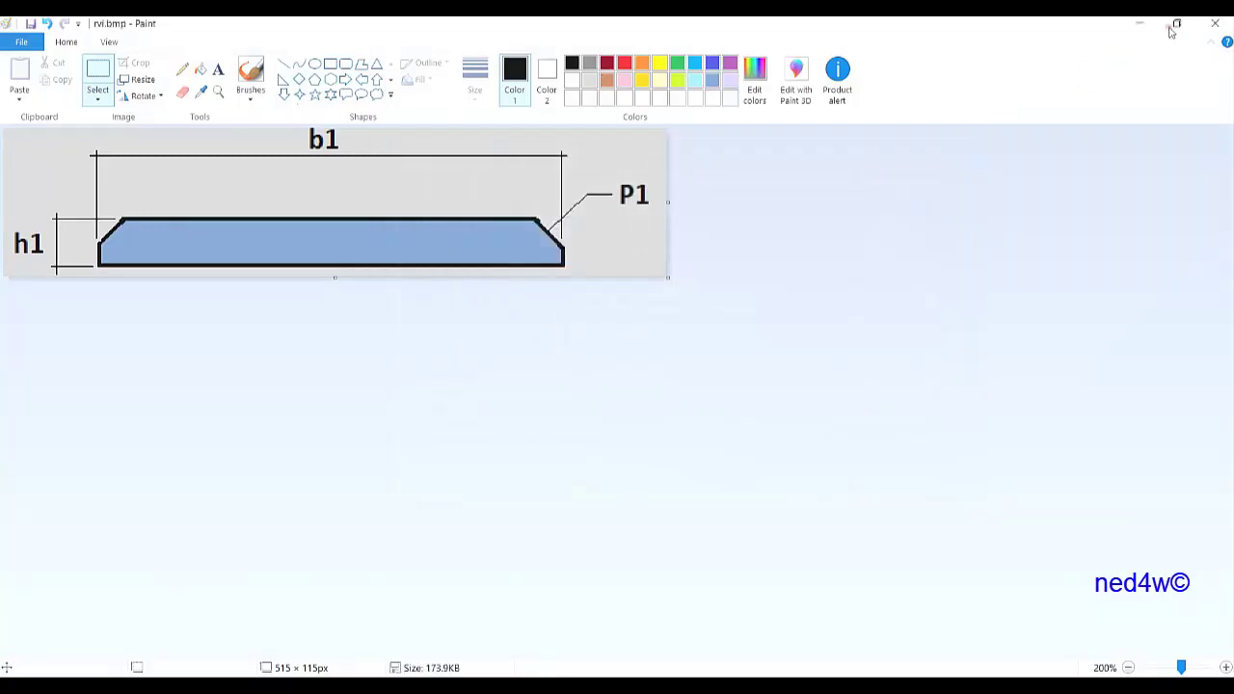
Step: Close Paint, return to Tekla Structures, and close and reopen the profile selection of the selected concrete beam
click(1212, 29)
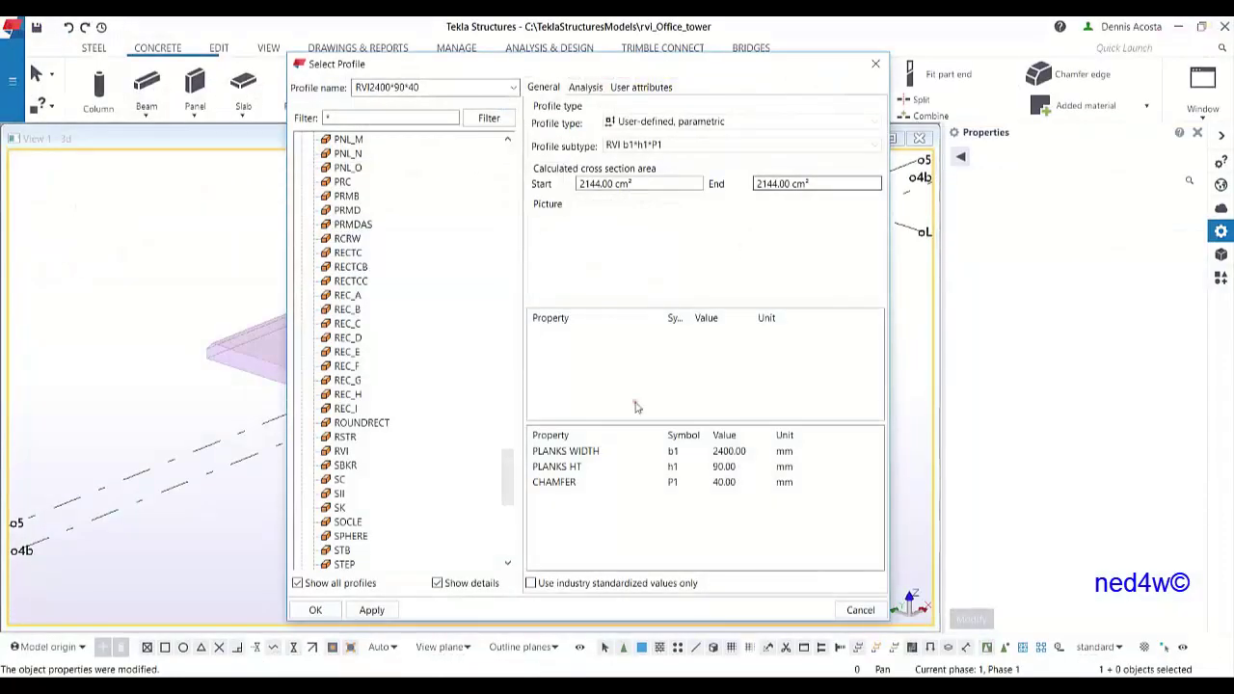
click(874, 66)
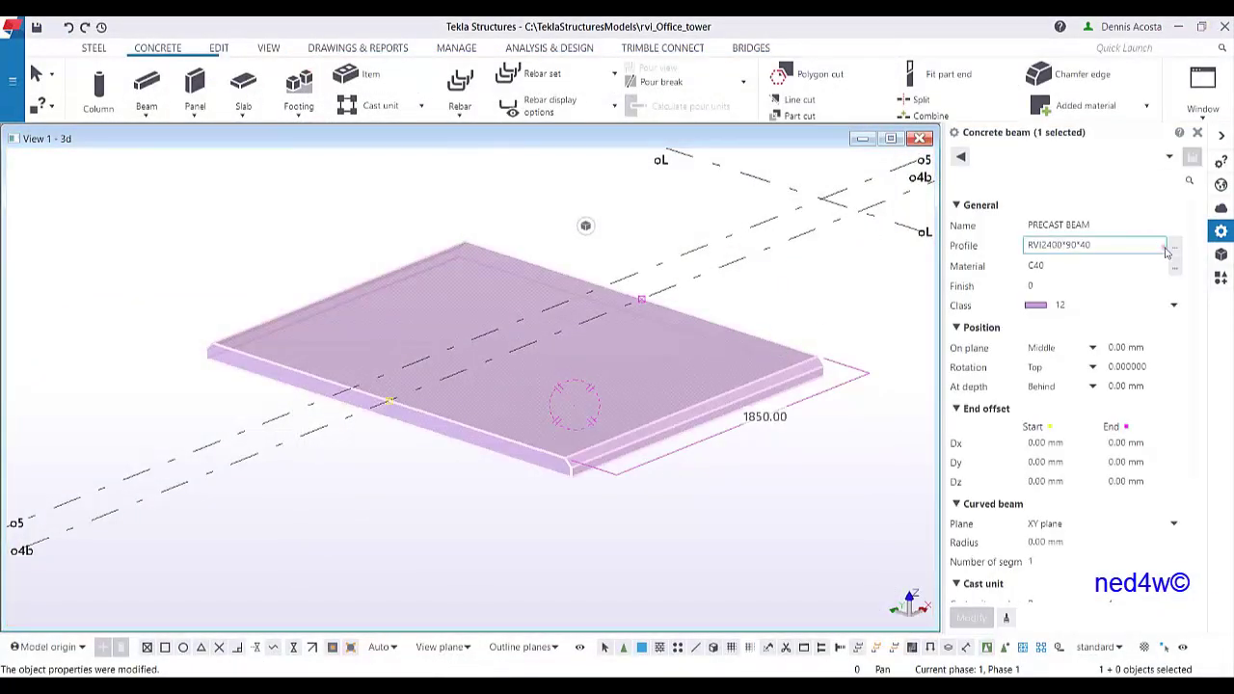
click(1175, 247)
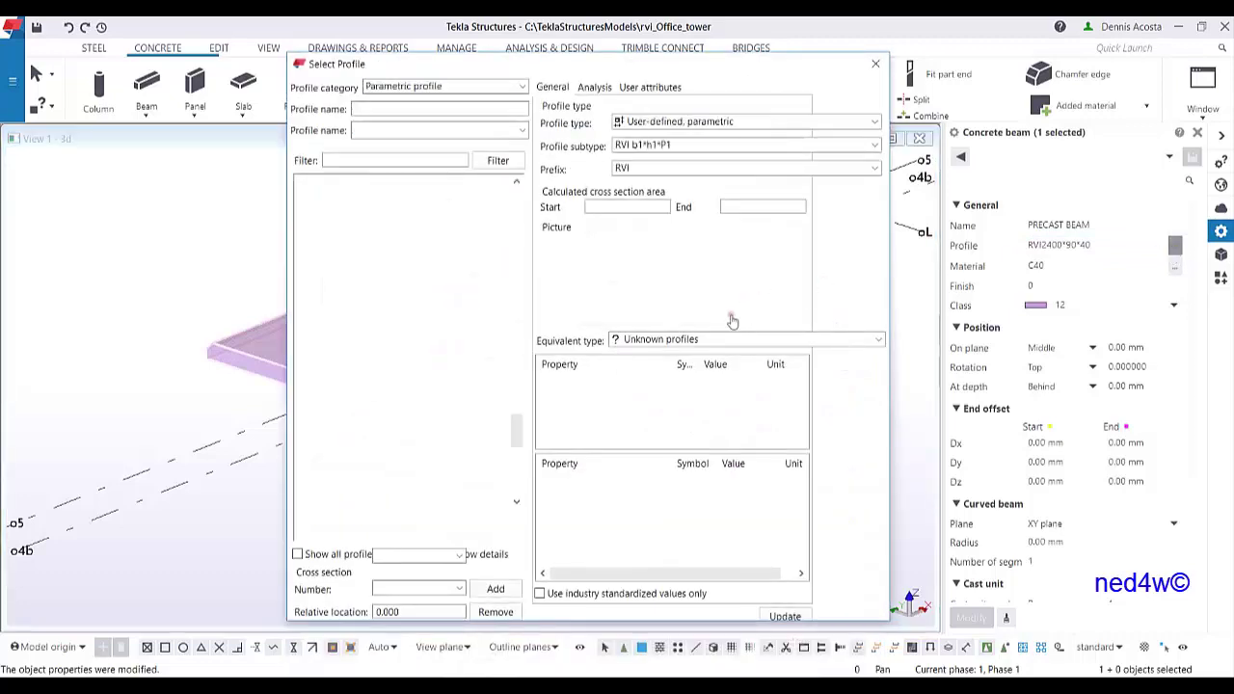